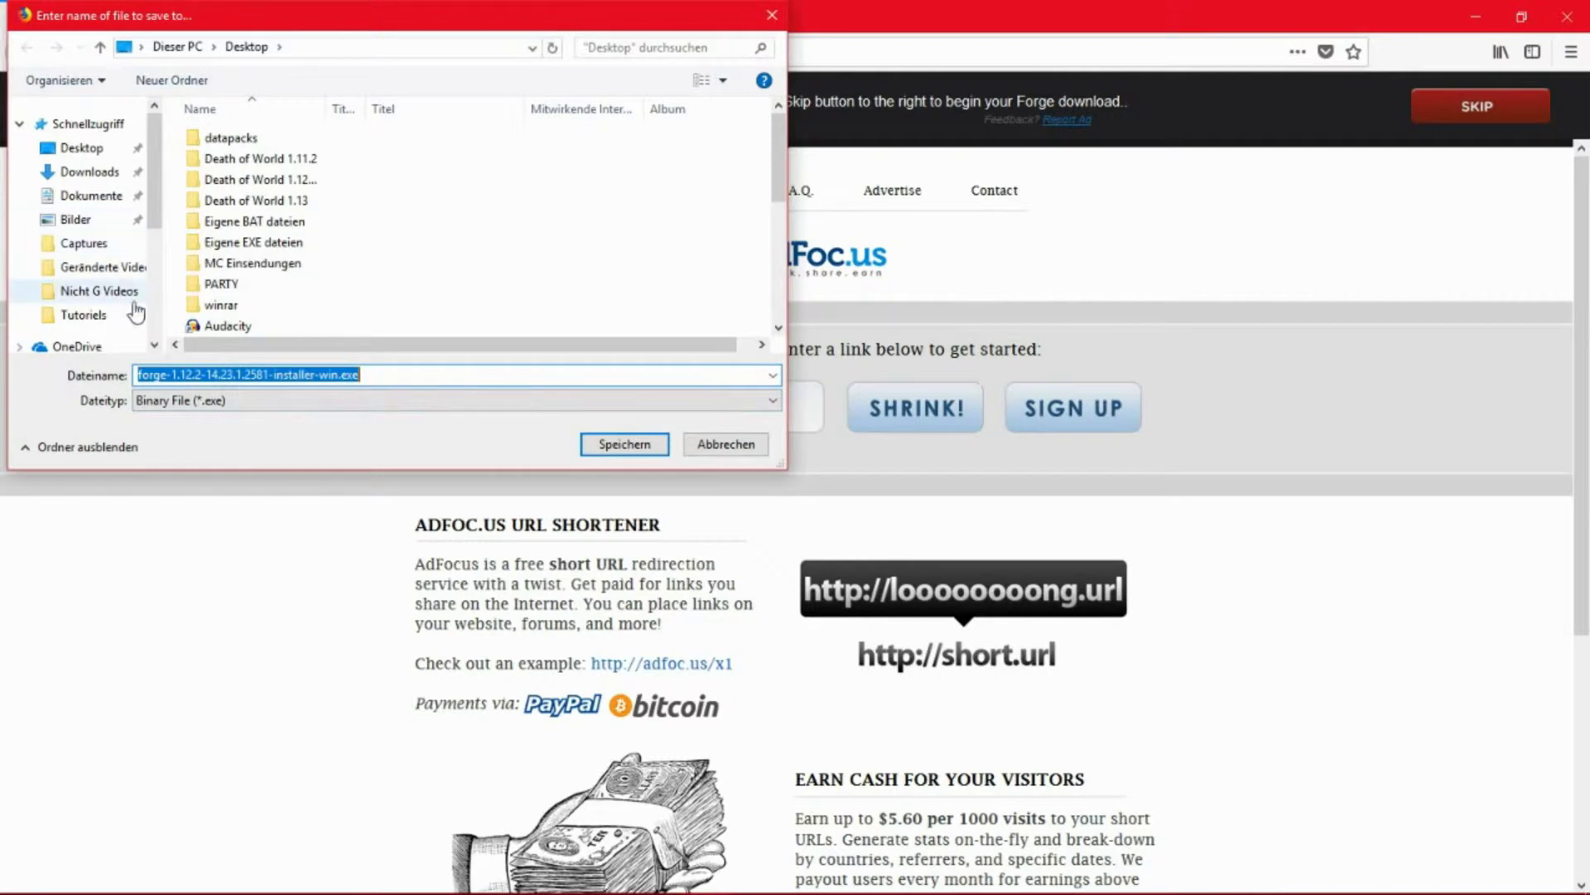
- Save forge-1.12.2-14.23.1.2581-installer-win.exe in the MC Mods & Forge folder within Downloads and check the browser's download list
left_click(102, 174)
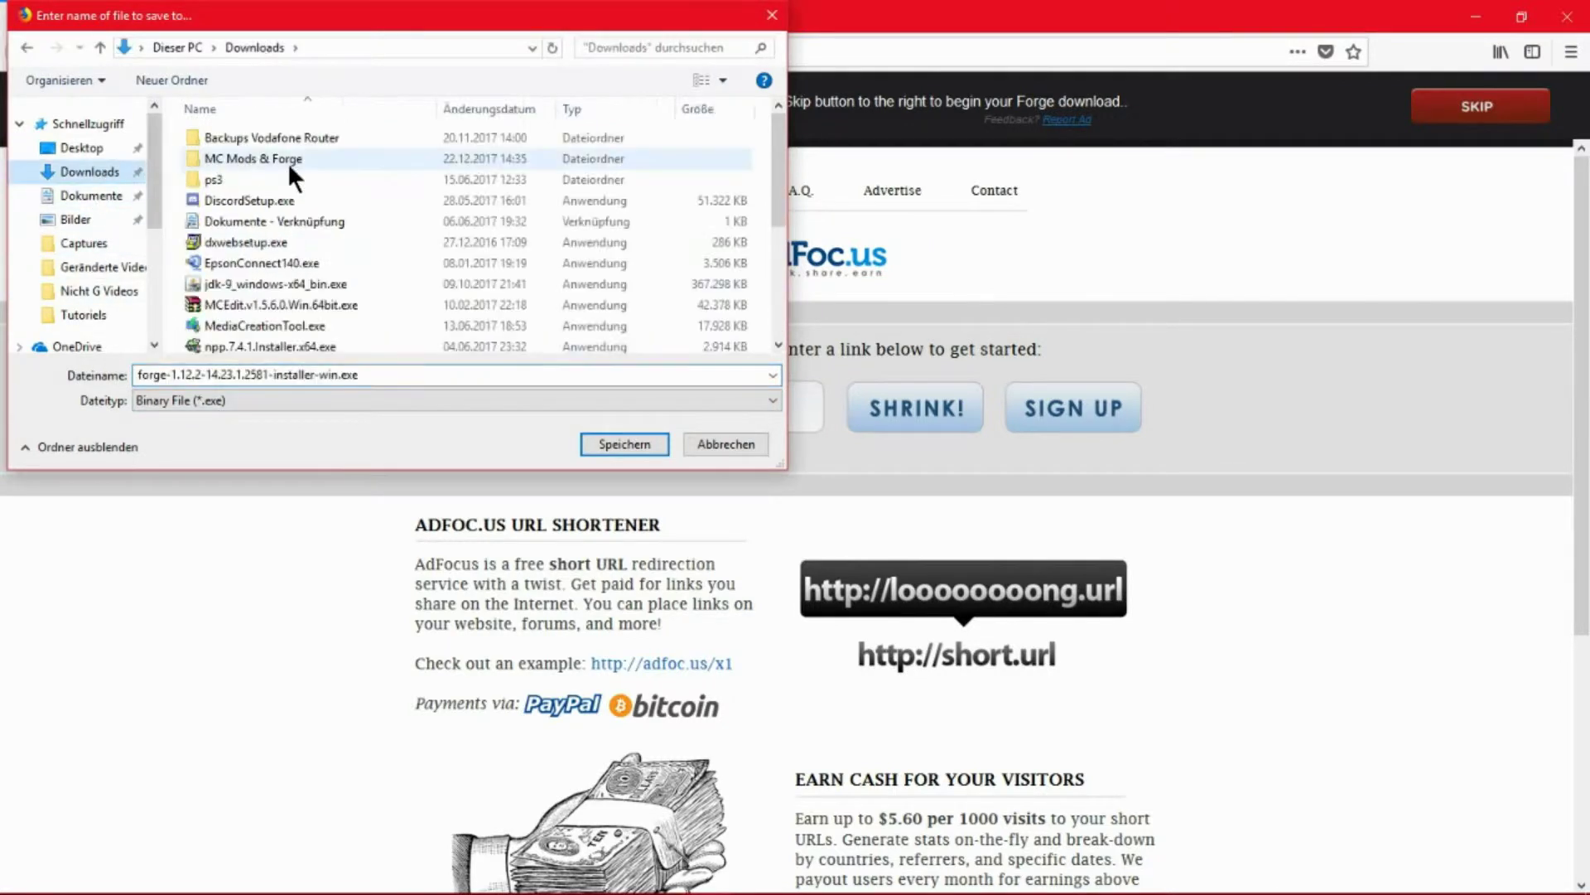
double_click(338, 155)
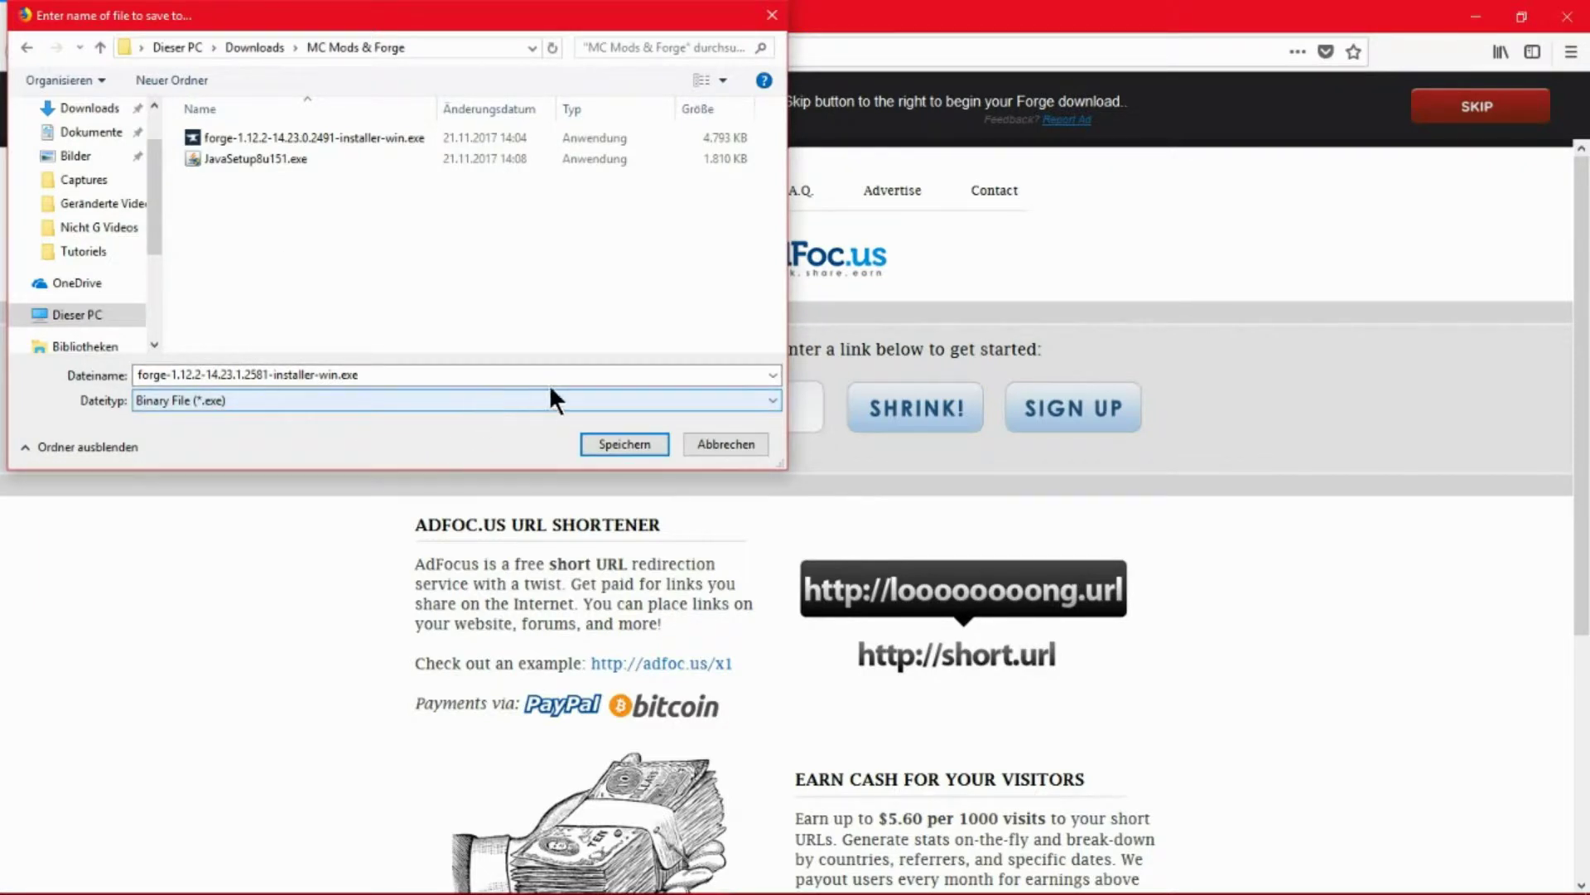
left_click(634, 443)
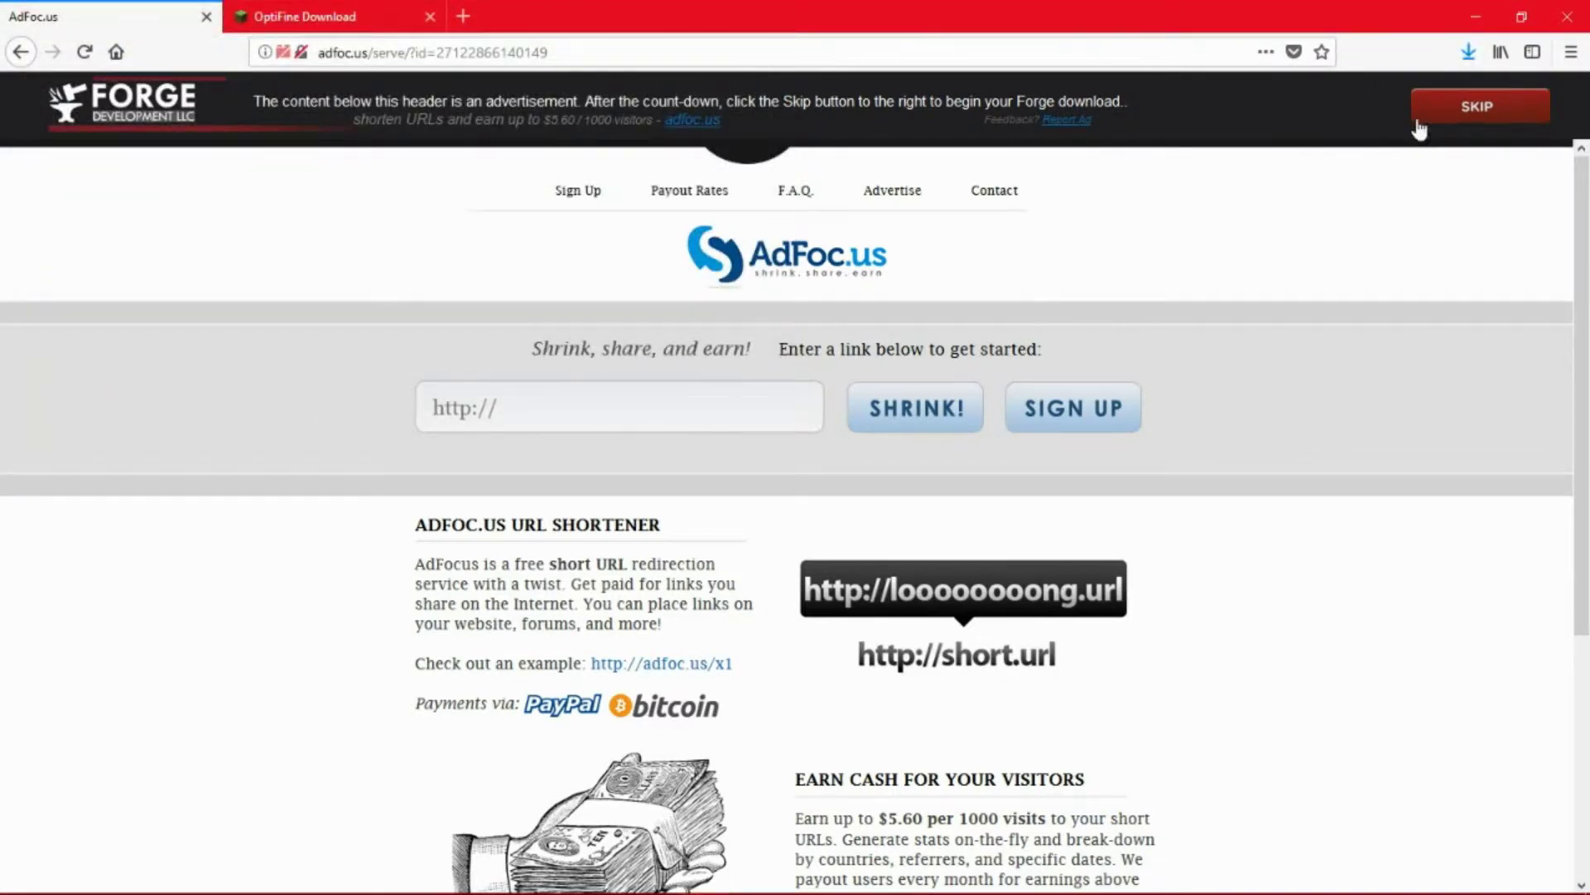
left_click(1468, 56)
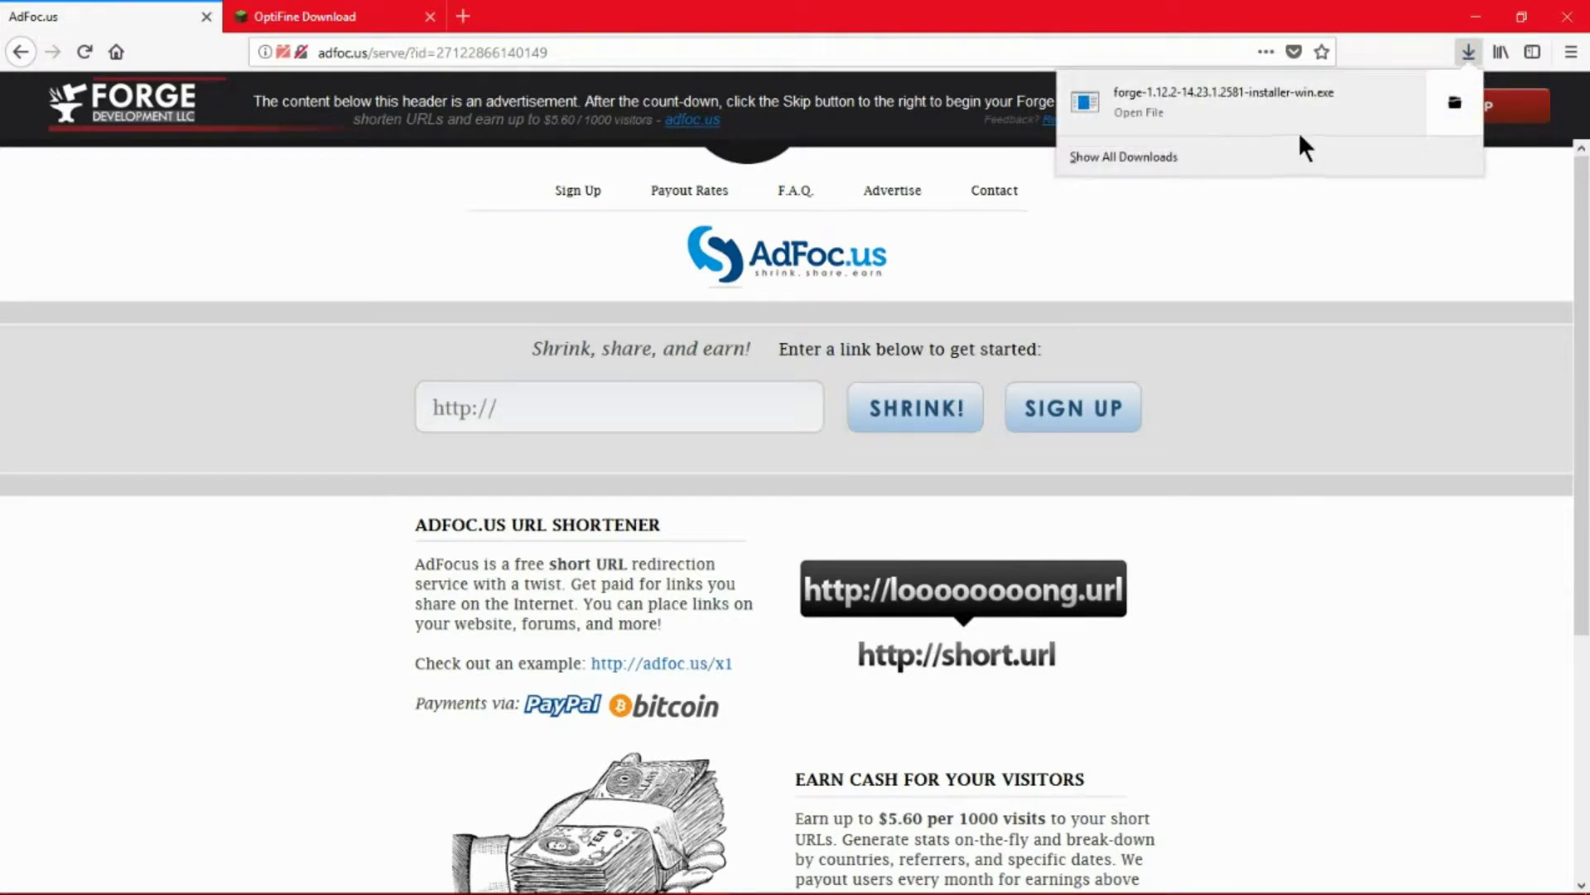
left_click(1471, 55)
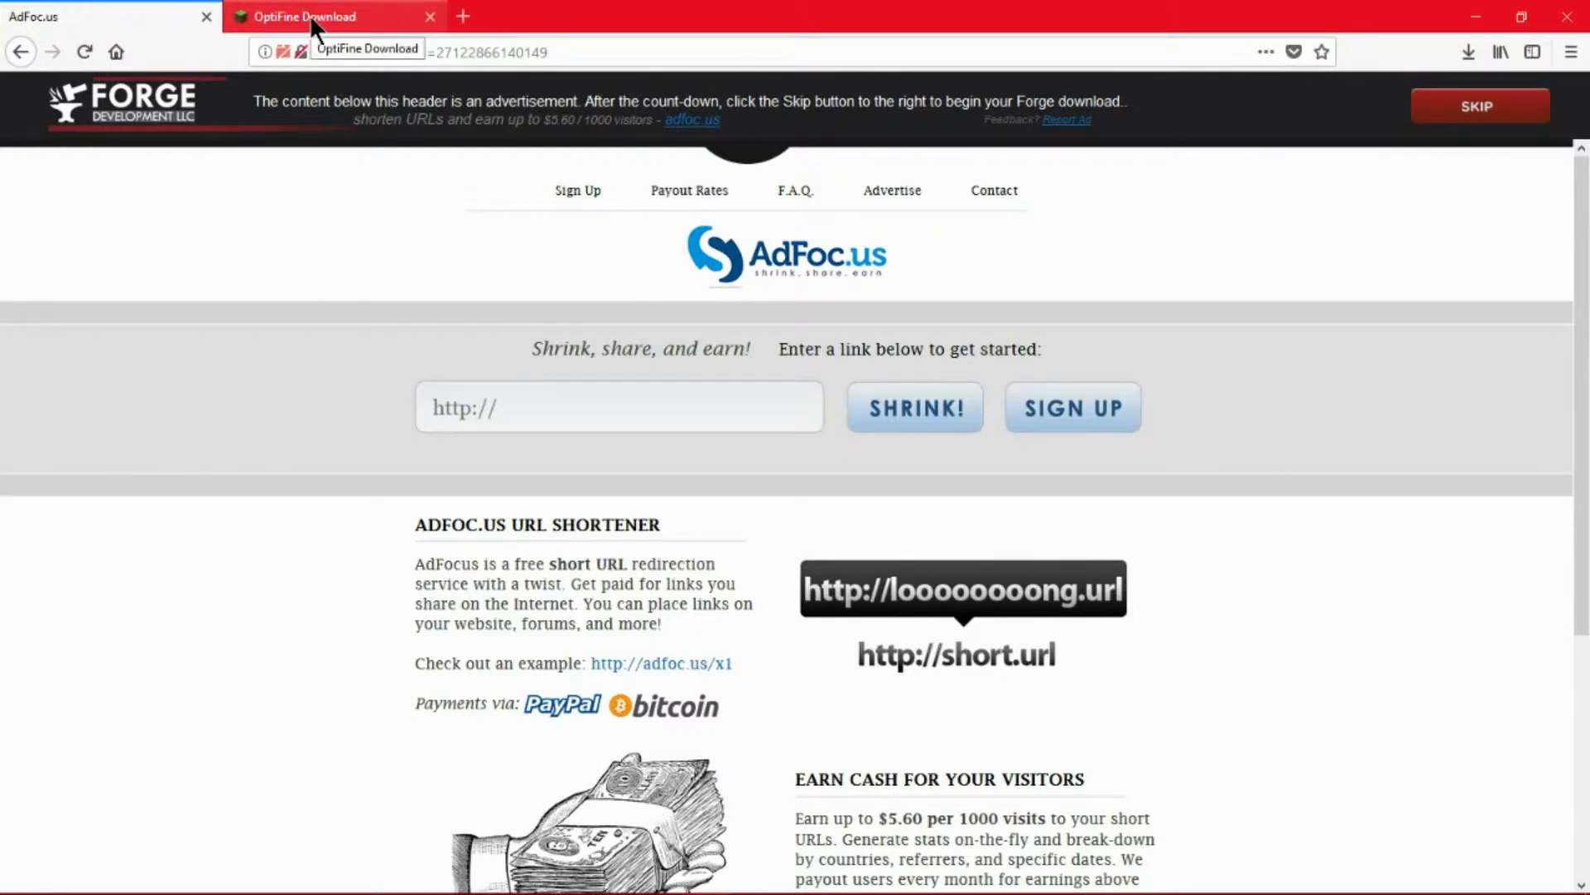
- Switch to the open OptiFine page and bring up the site's list of downloadable versions
left_click(268, 16)
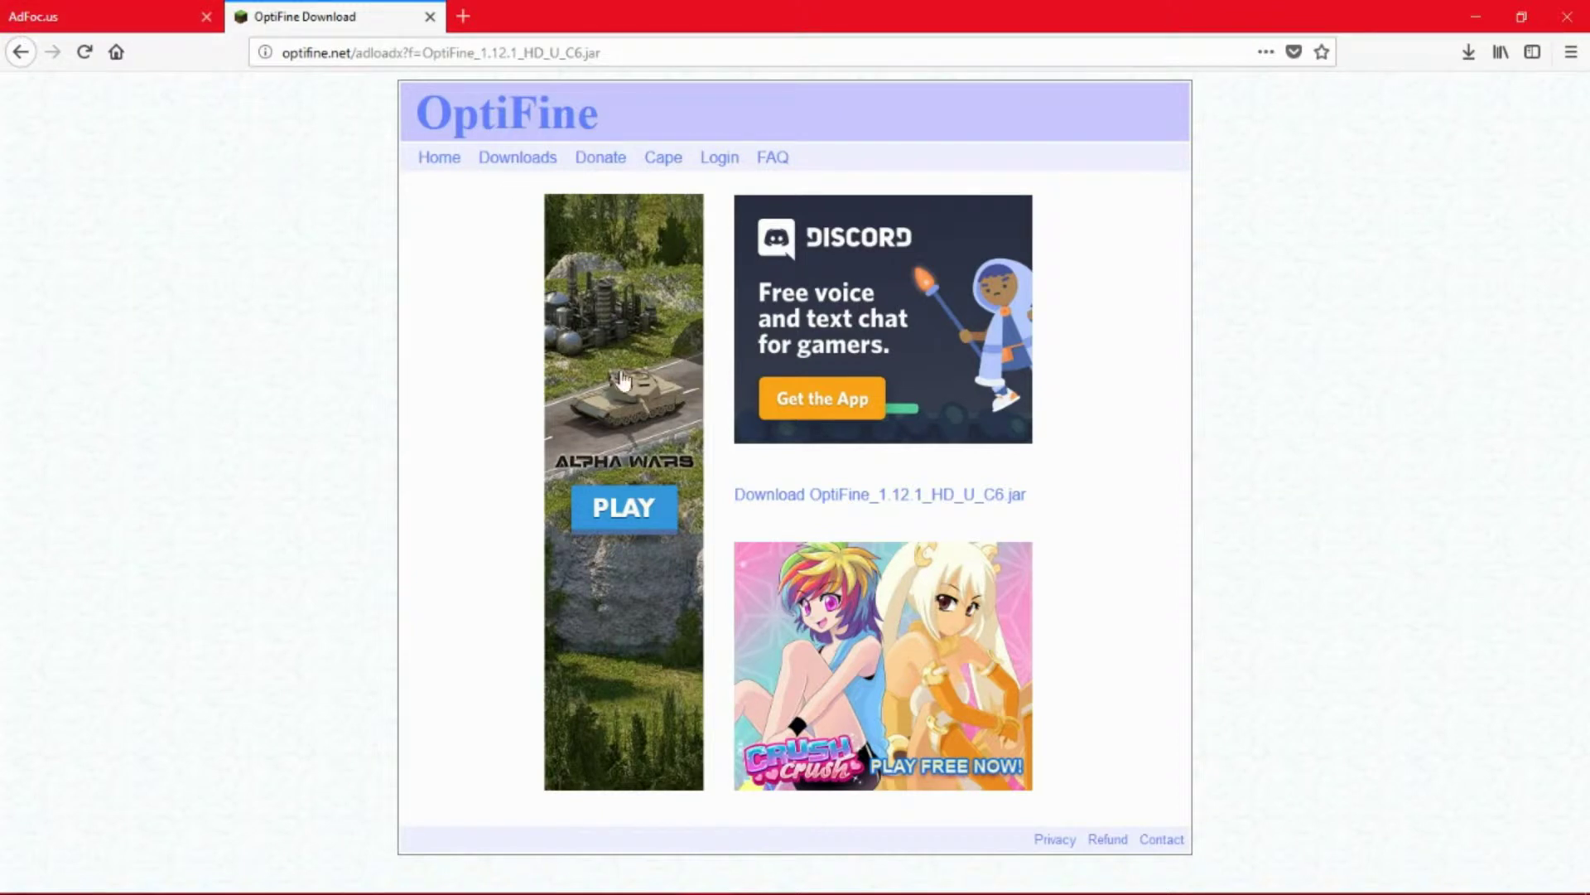
left_click(514, 159)
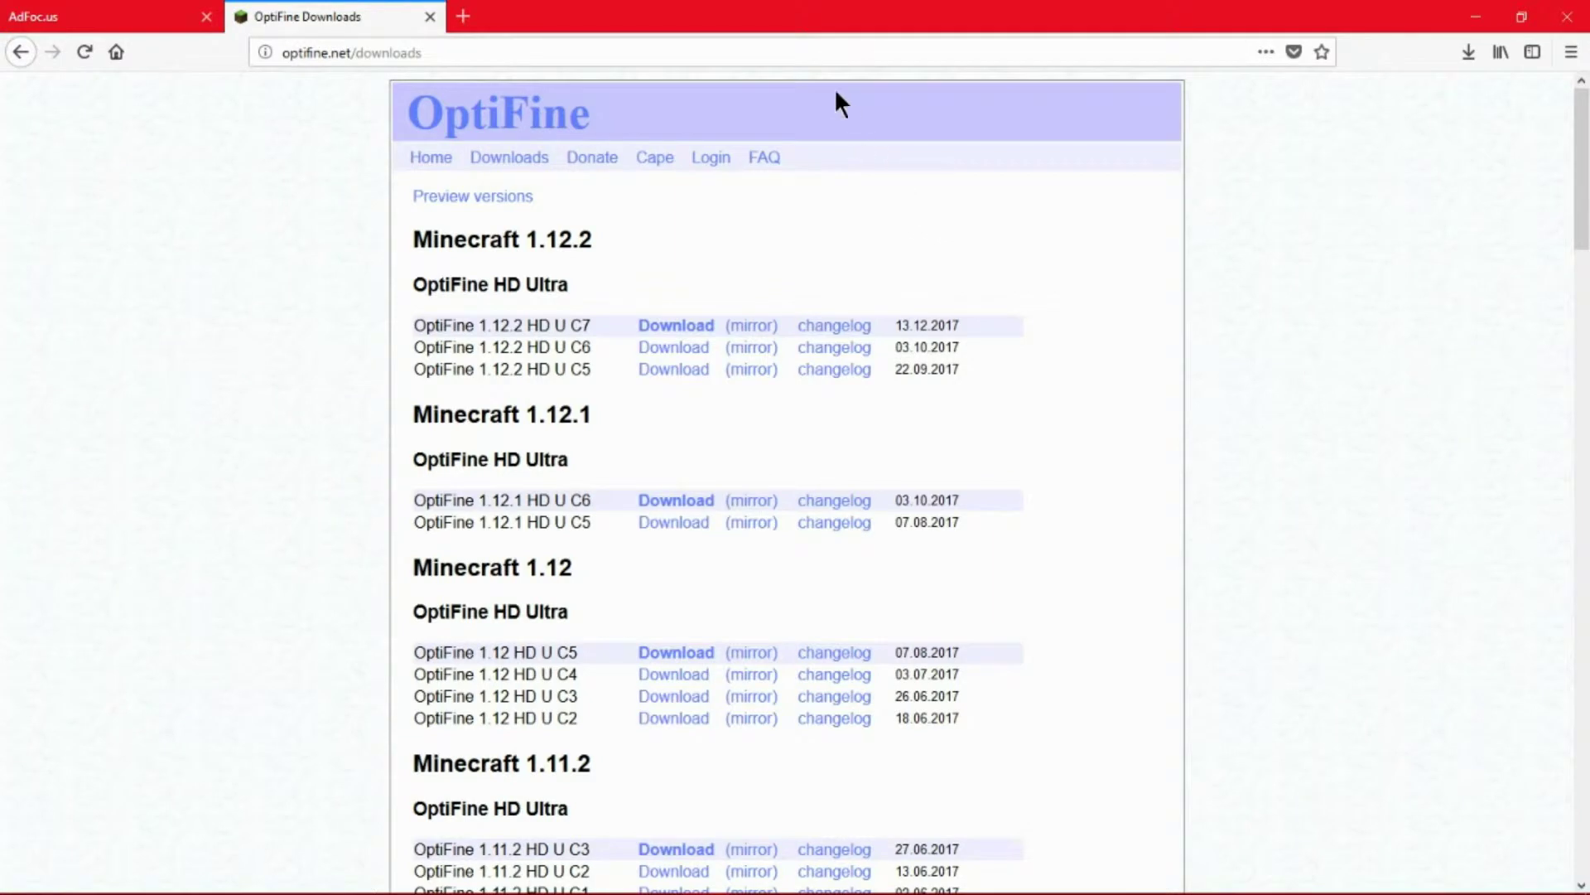
- Examine the MC Mods & Forge folder in File Explorer for the OptiFine version already stored there, then close it
mouse_move(336, 890)
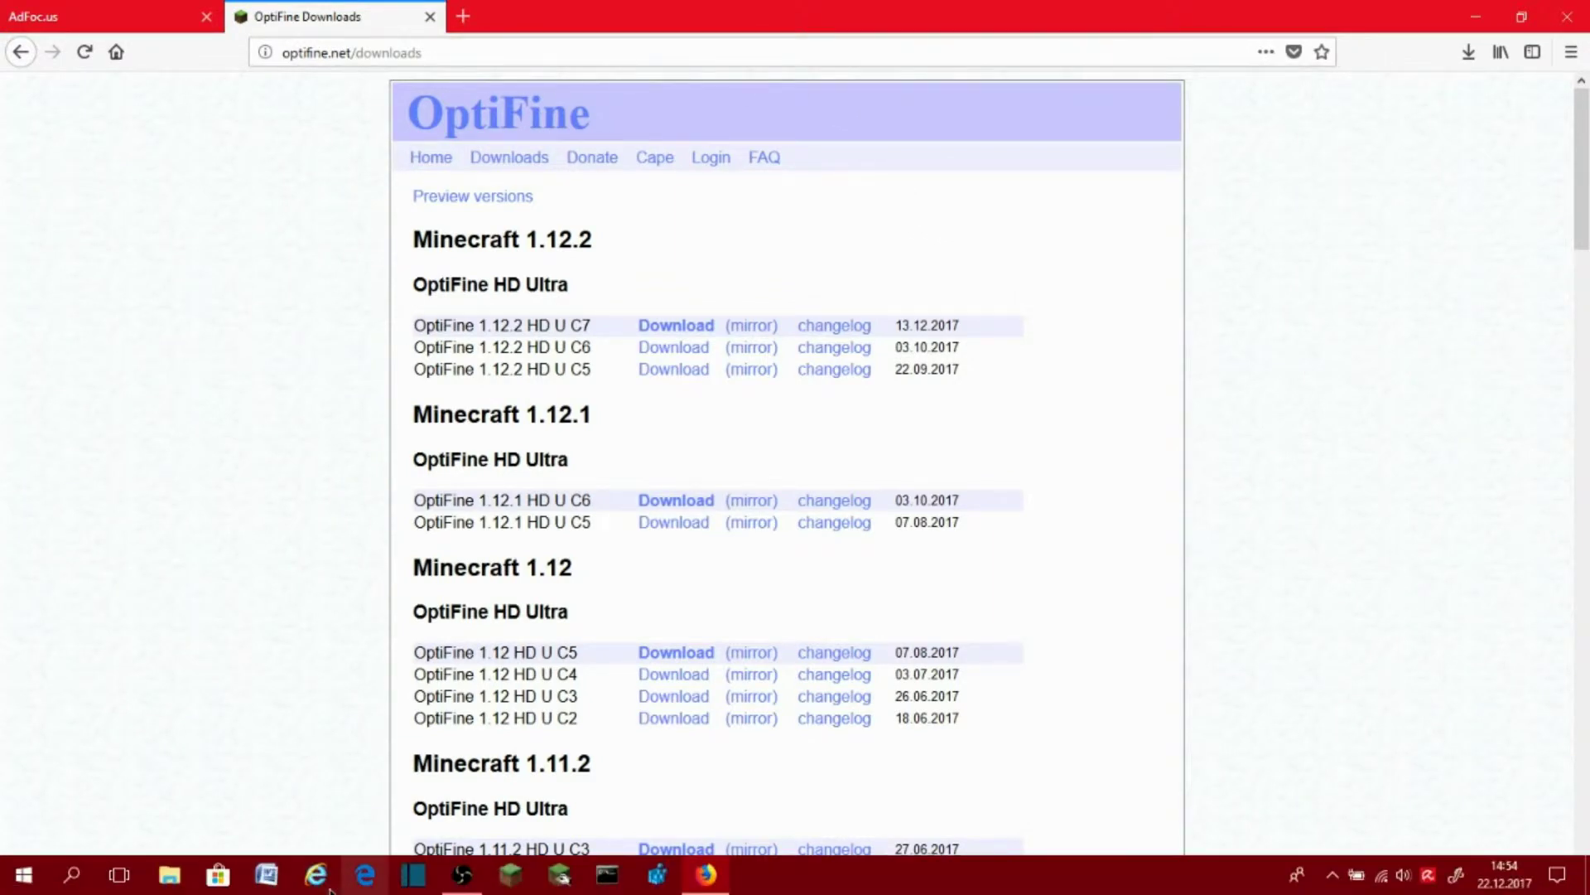
left_click(169, 875)
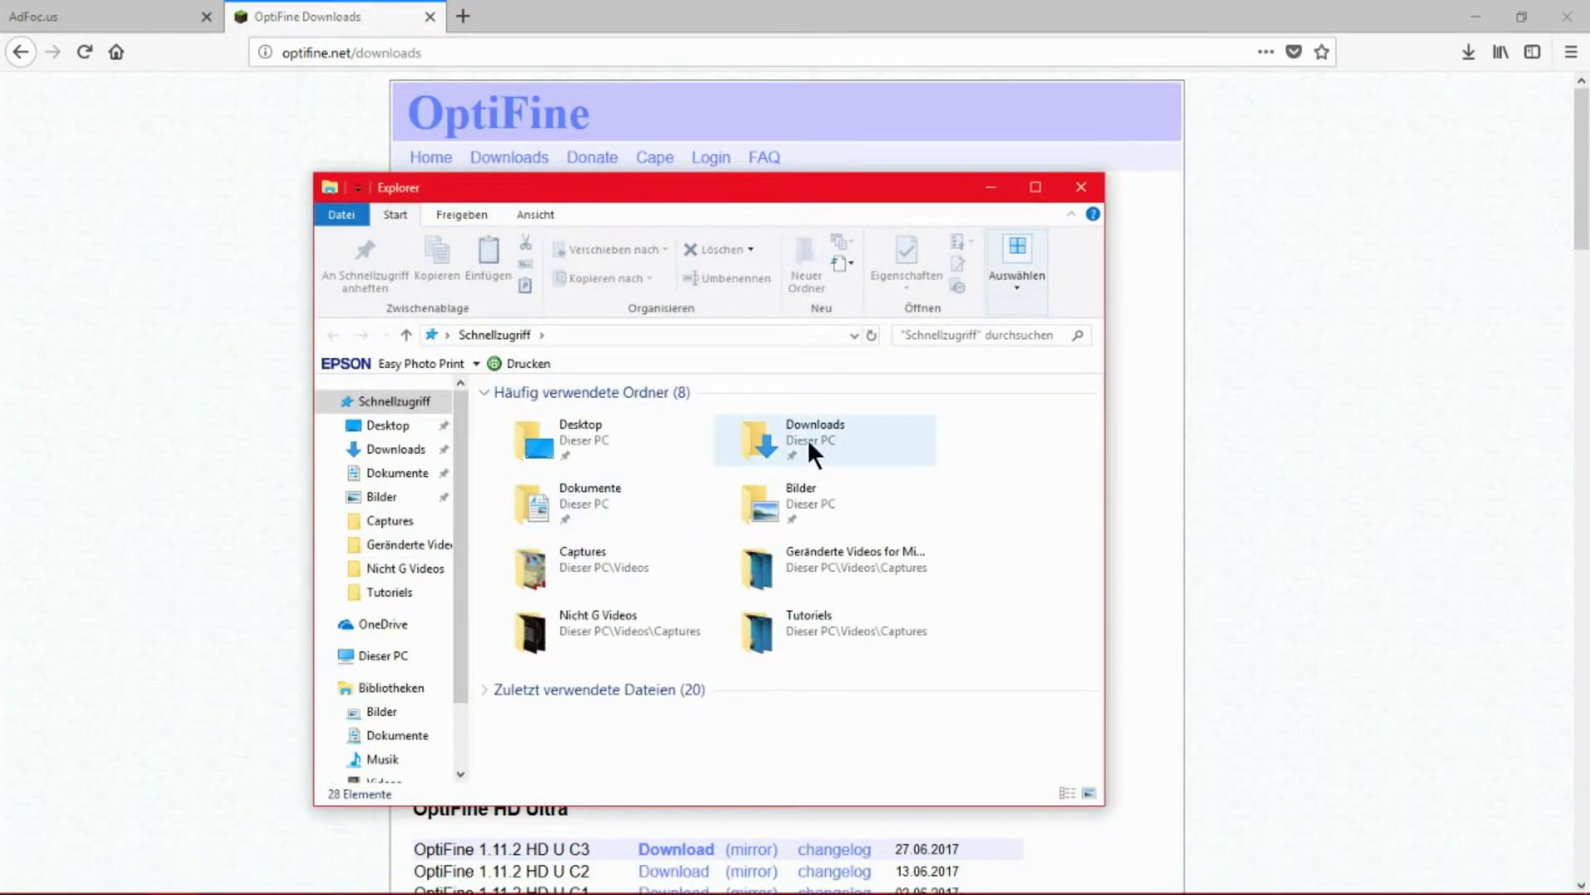
double_click(807, 439)
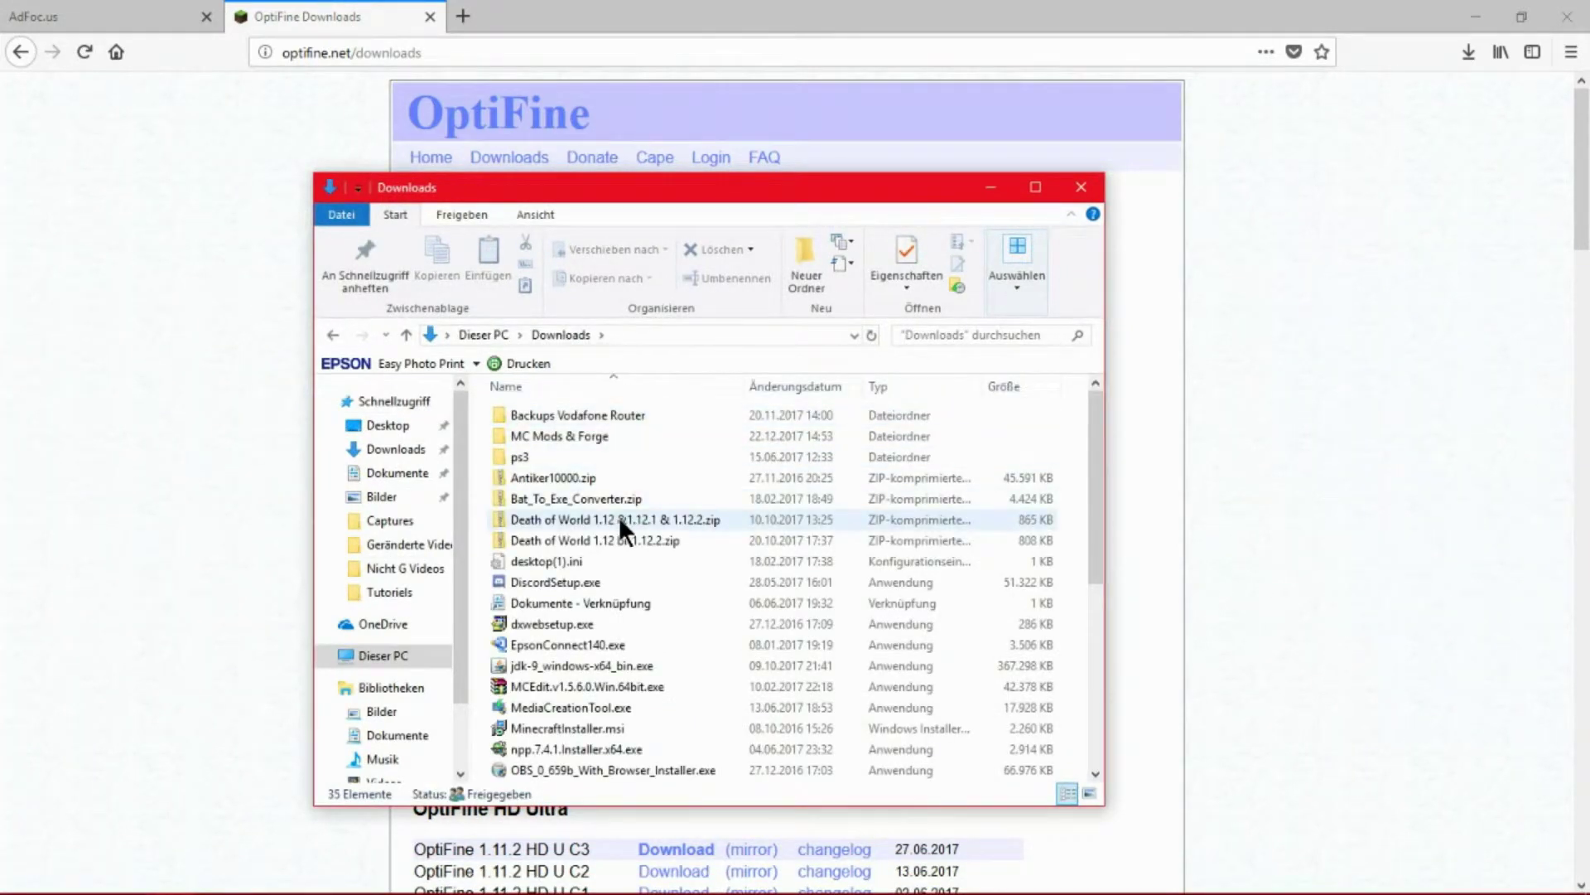
double_click(609, 434)
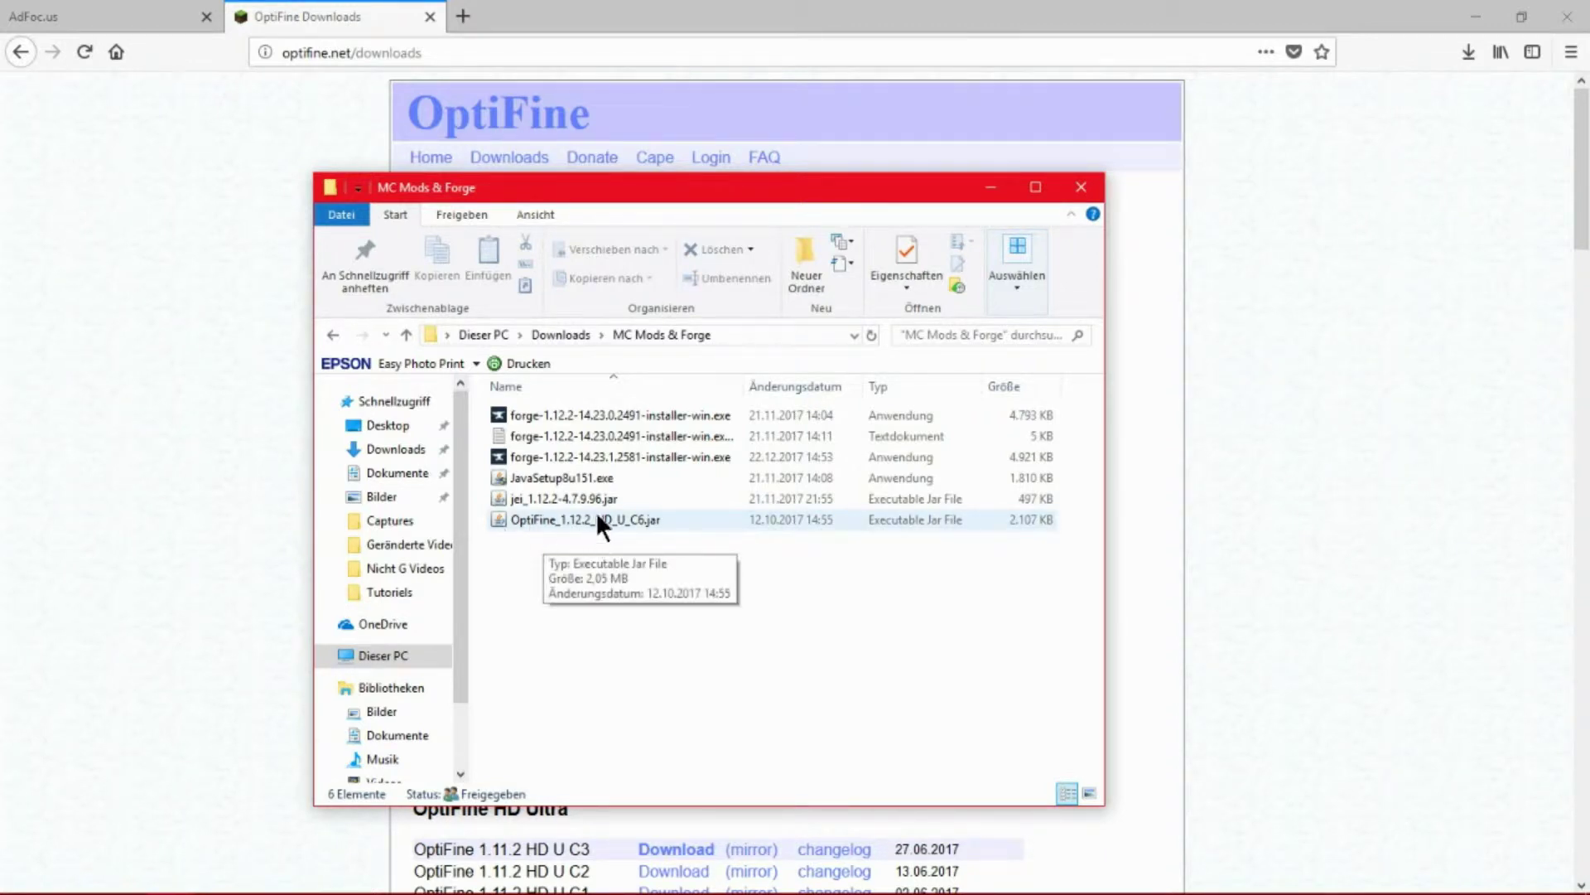
left_click(1082, 187)
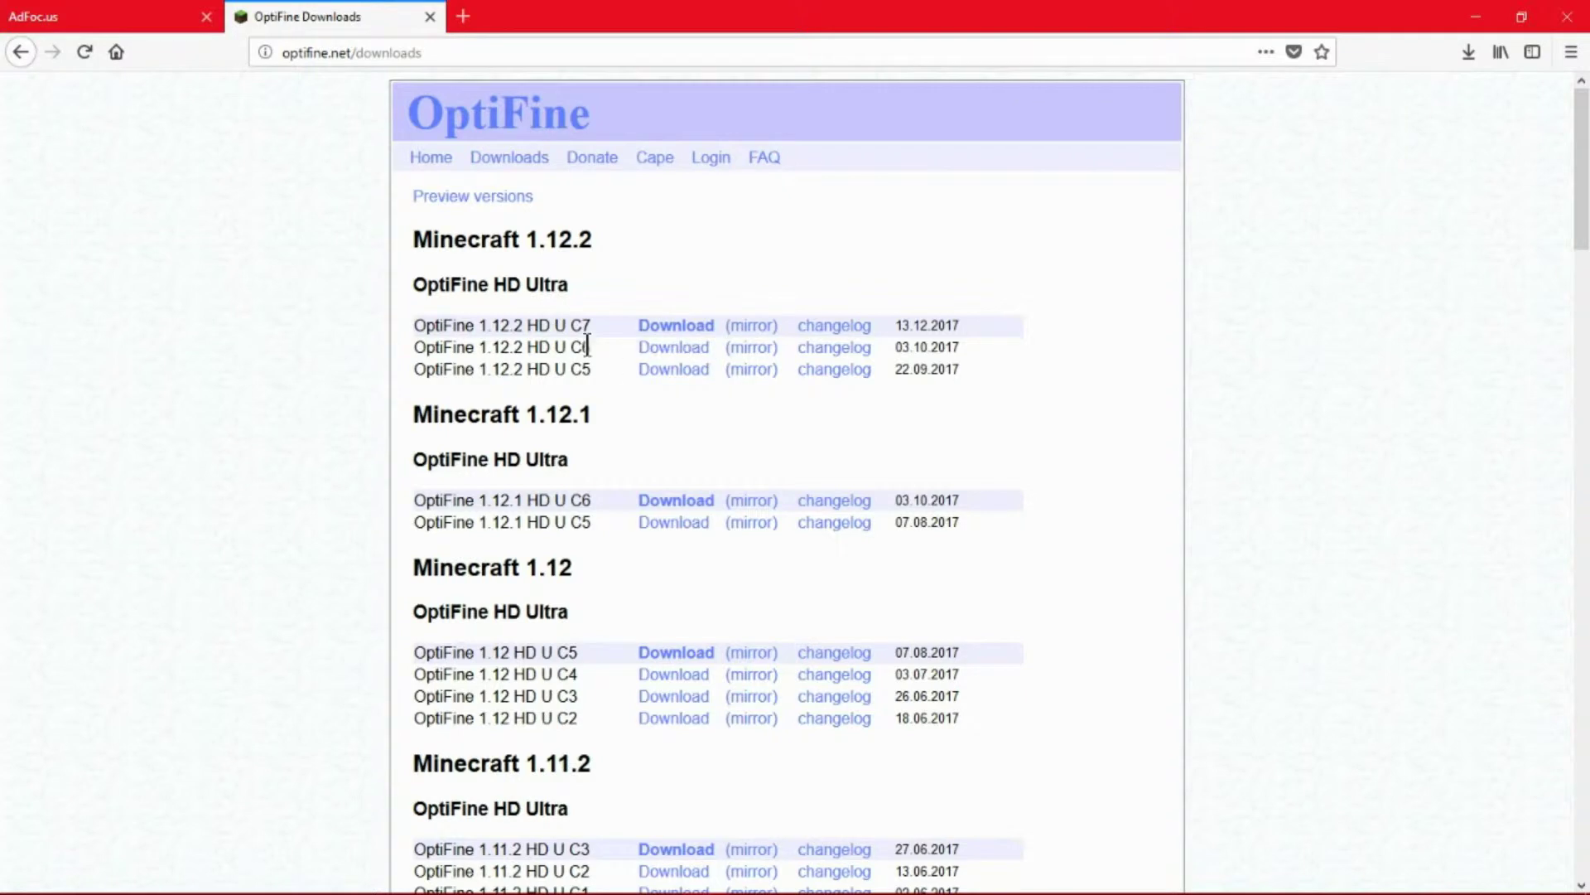
- Download OptiFine 1.12.2 HD U C7, skipping the advertisement, and save OptiFine_1.12.2_HD_U_C7.jar in the MC Mods & Forge folder
left_click(684, 333)
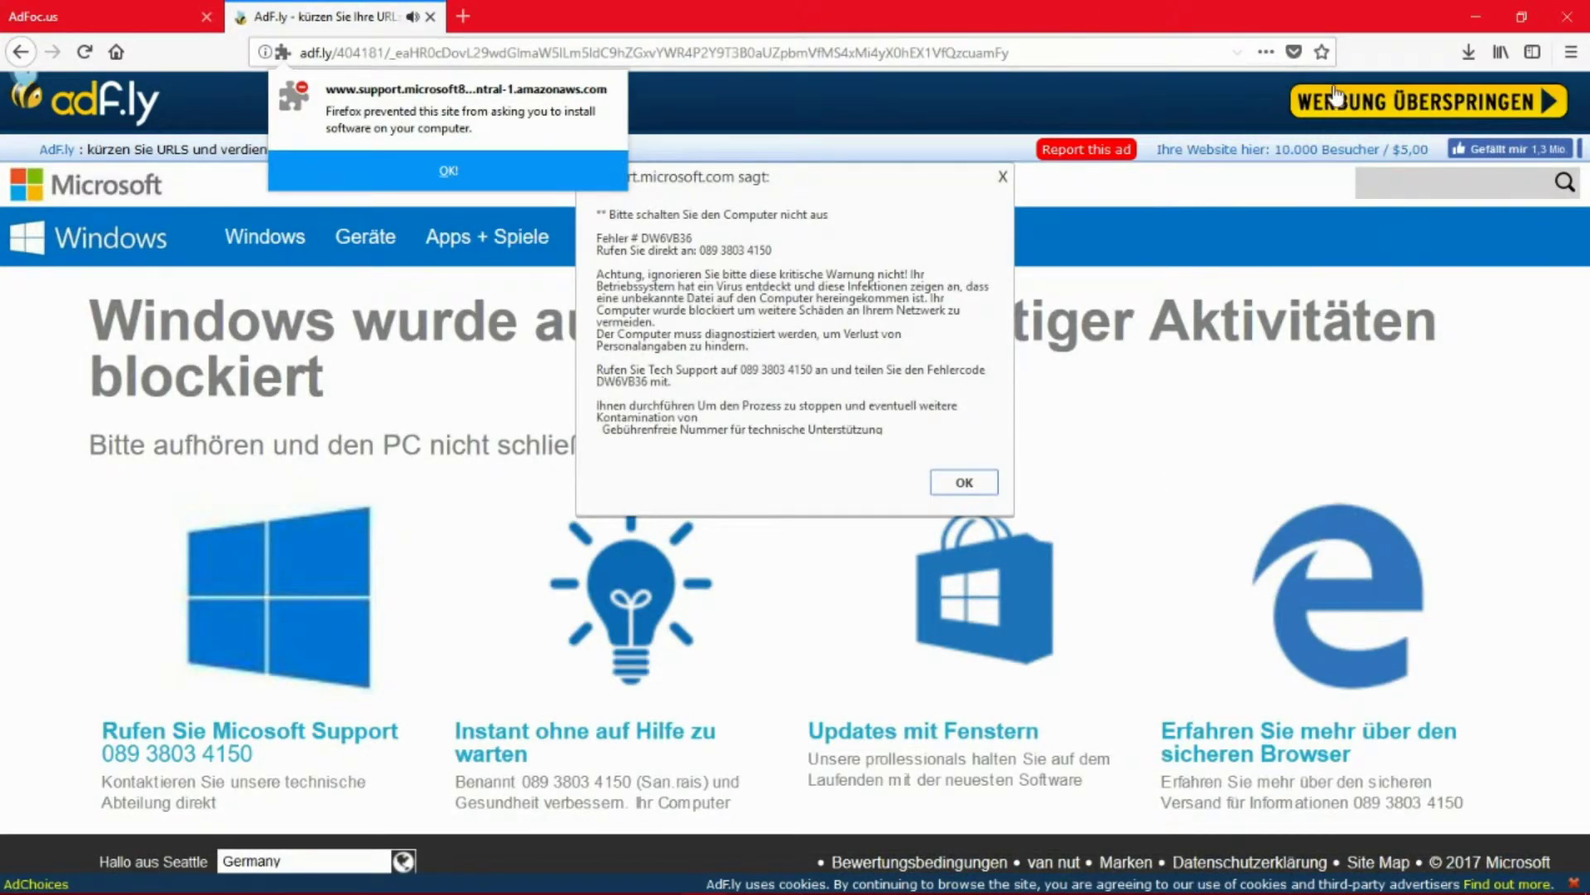
left_click(1346, 108)
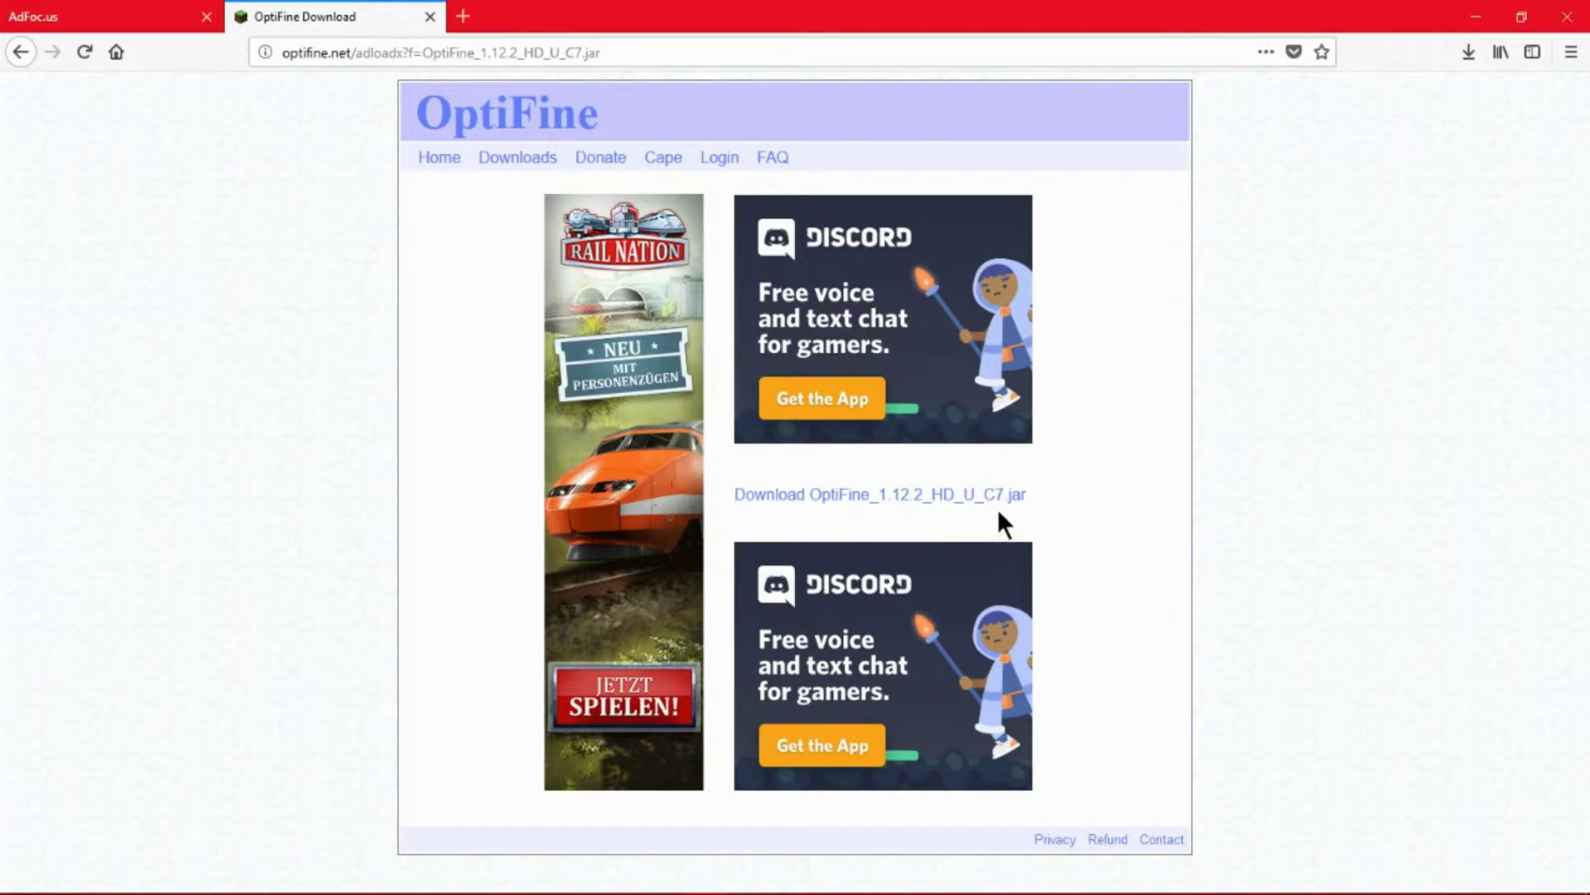
left_click(823, 498)
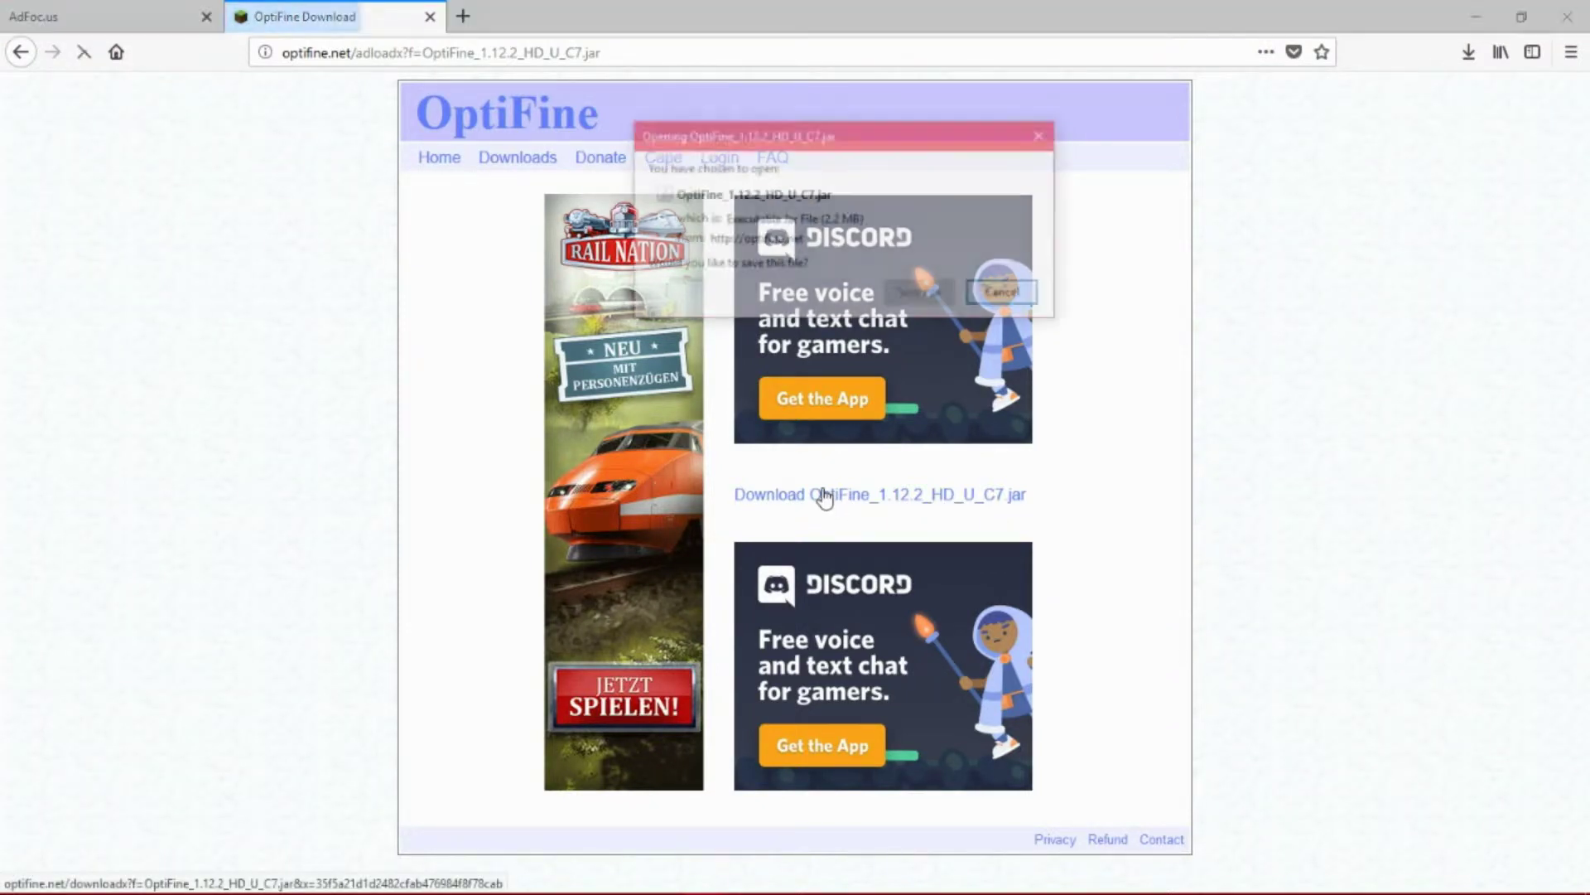
left_click(912, 294)
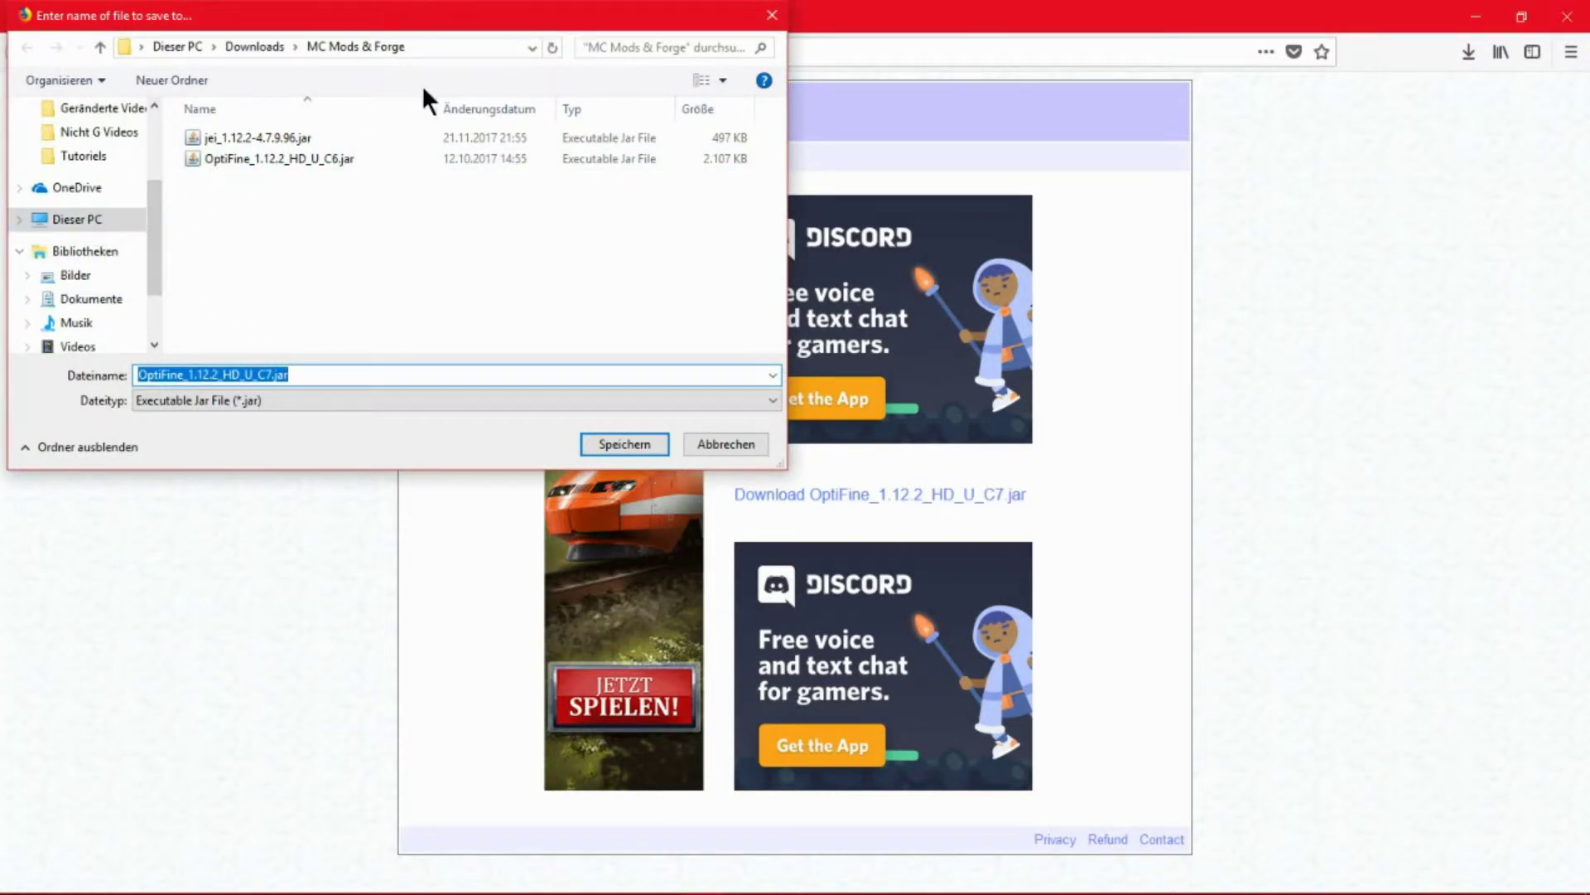
left_click(315, 212)
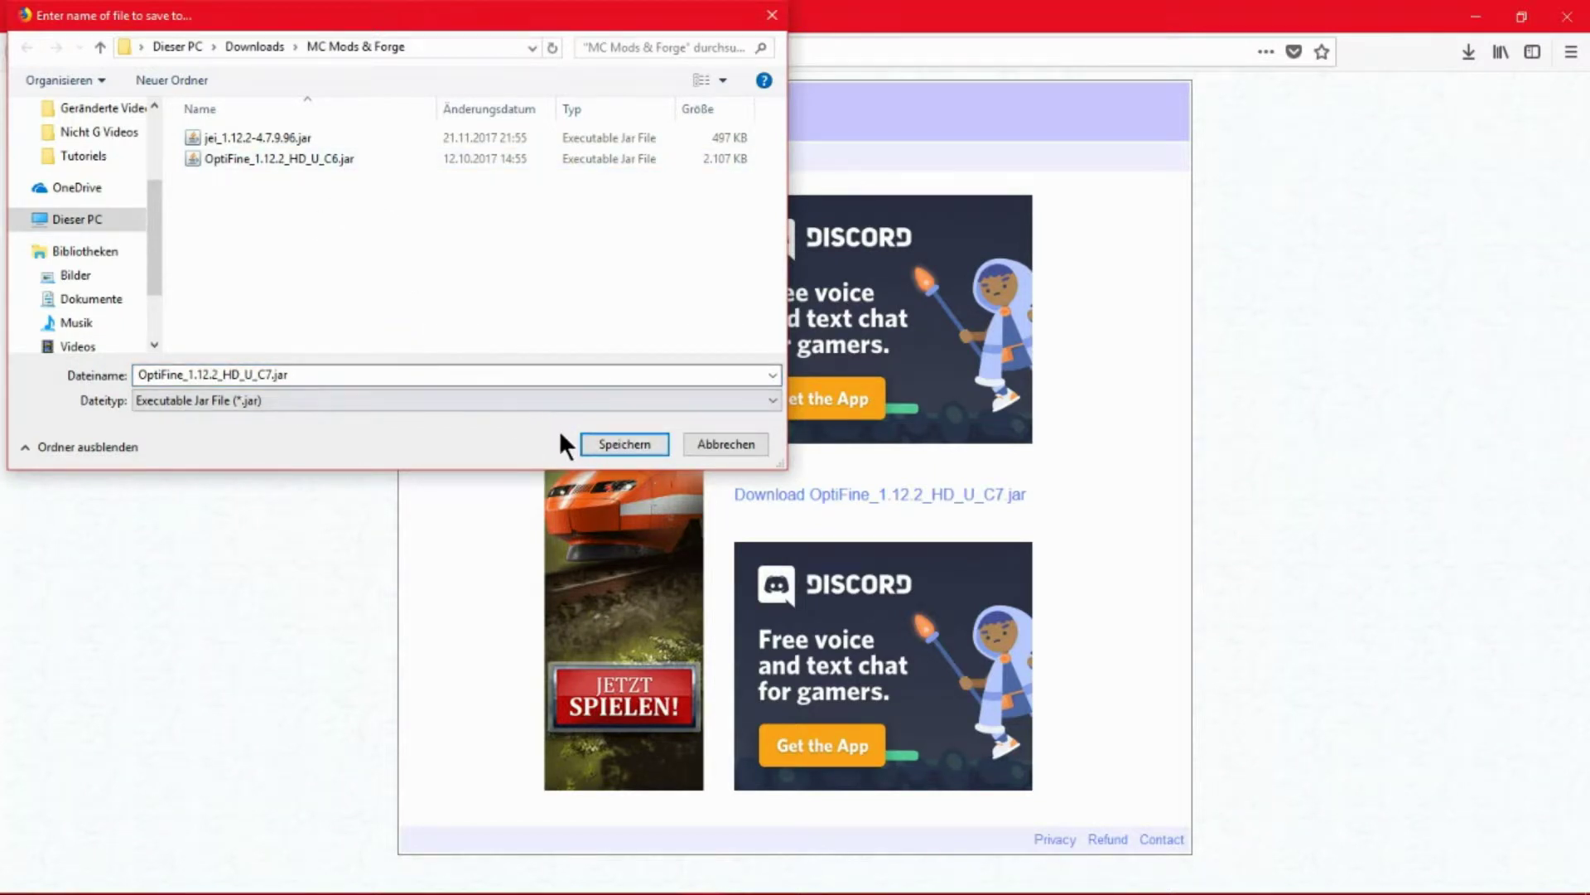
left_click(619, 444)
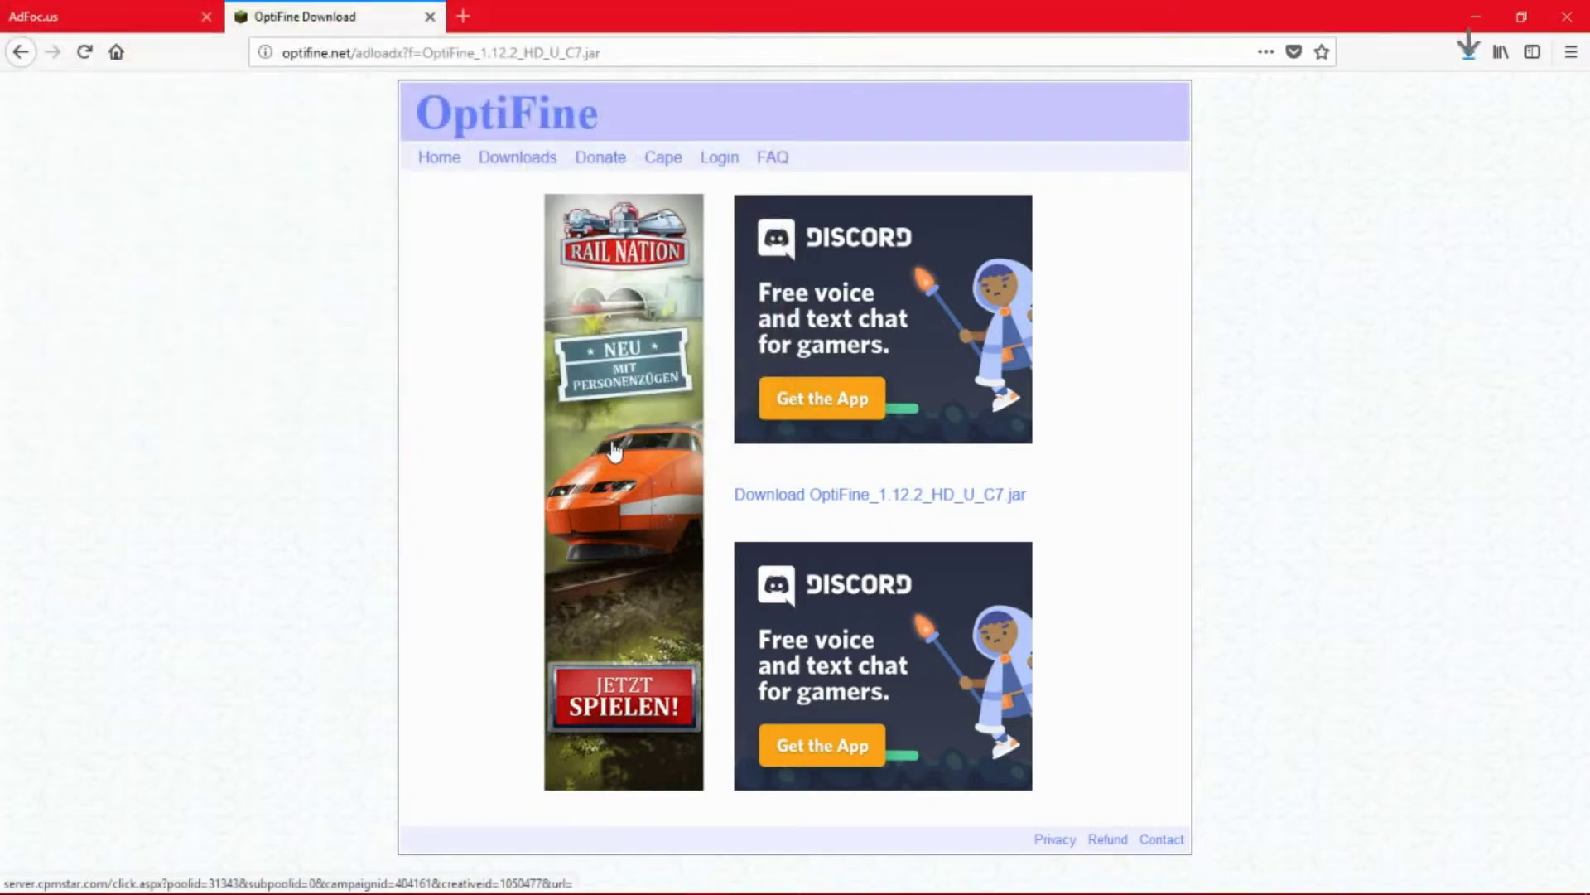
left_click(1465, 55)
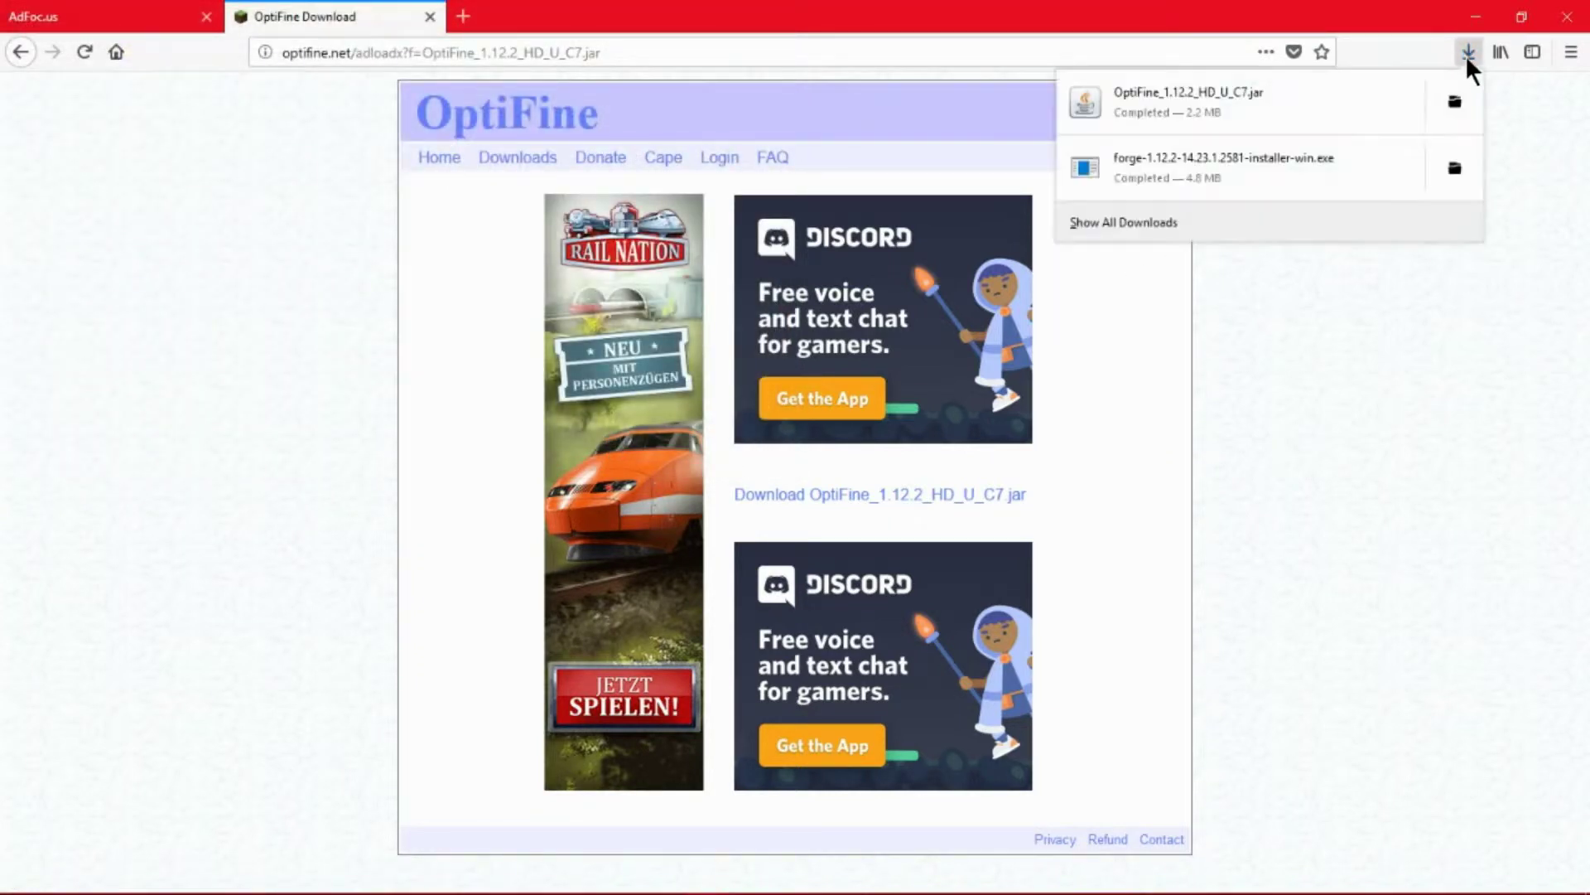
left_click(1469, 46)
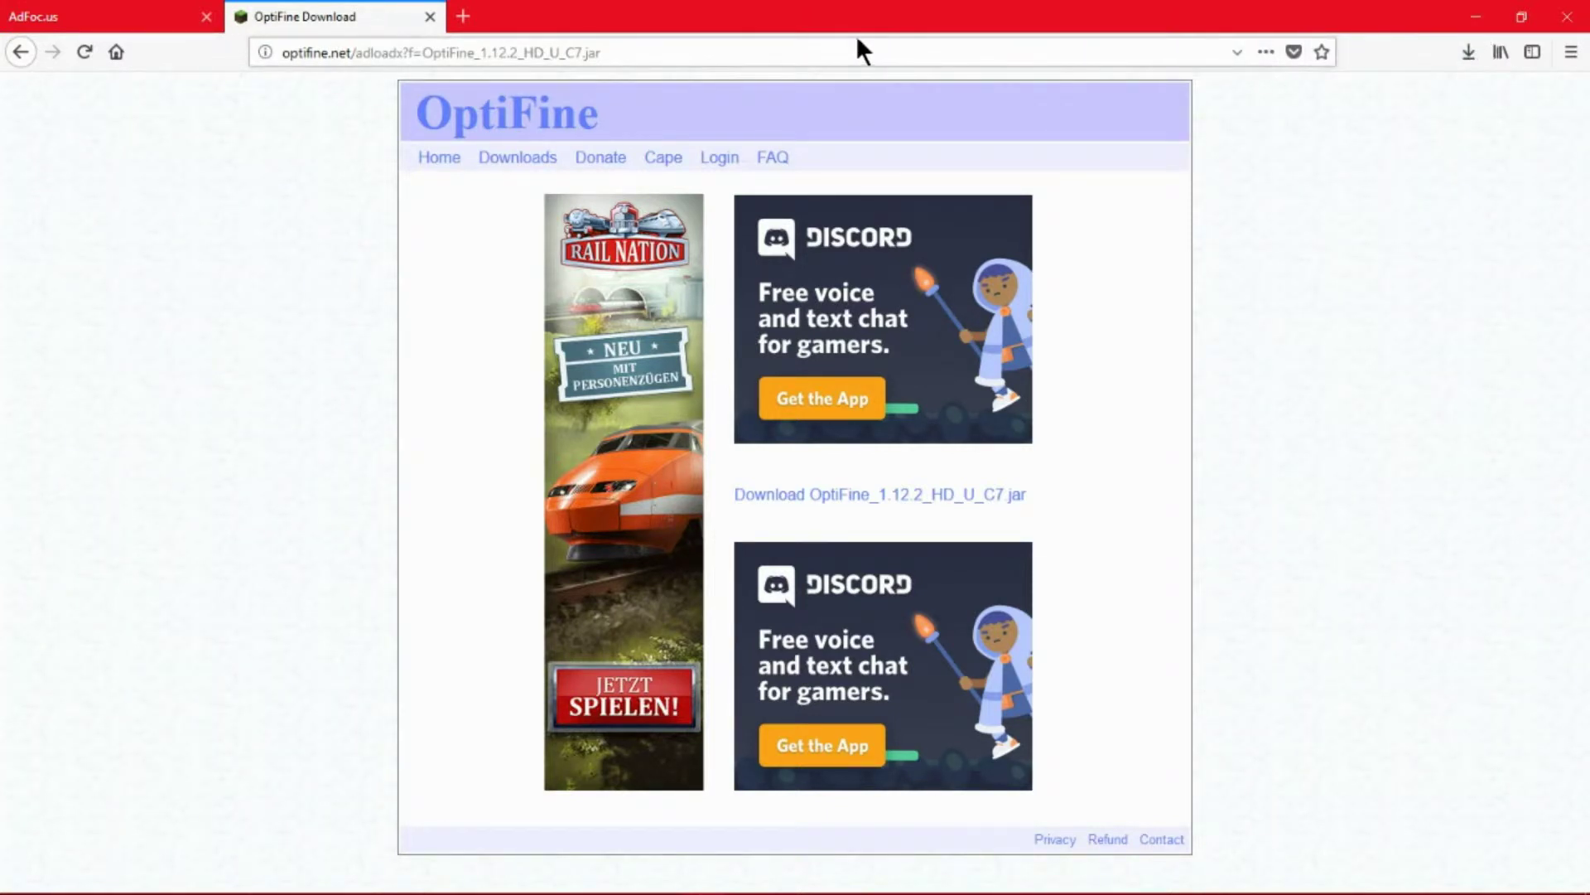
- Close the pop-up advertising window behind the browser, dismissing its authentication and resend prompts, and maximize the OptiFine browser window again
left_click_drag(788, 32, 892, 95)
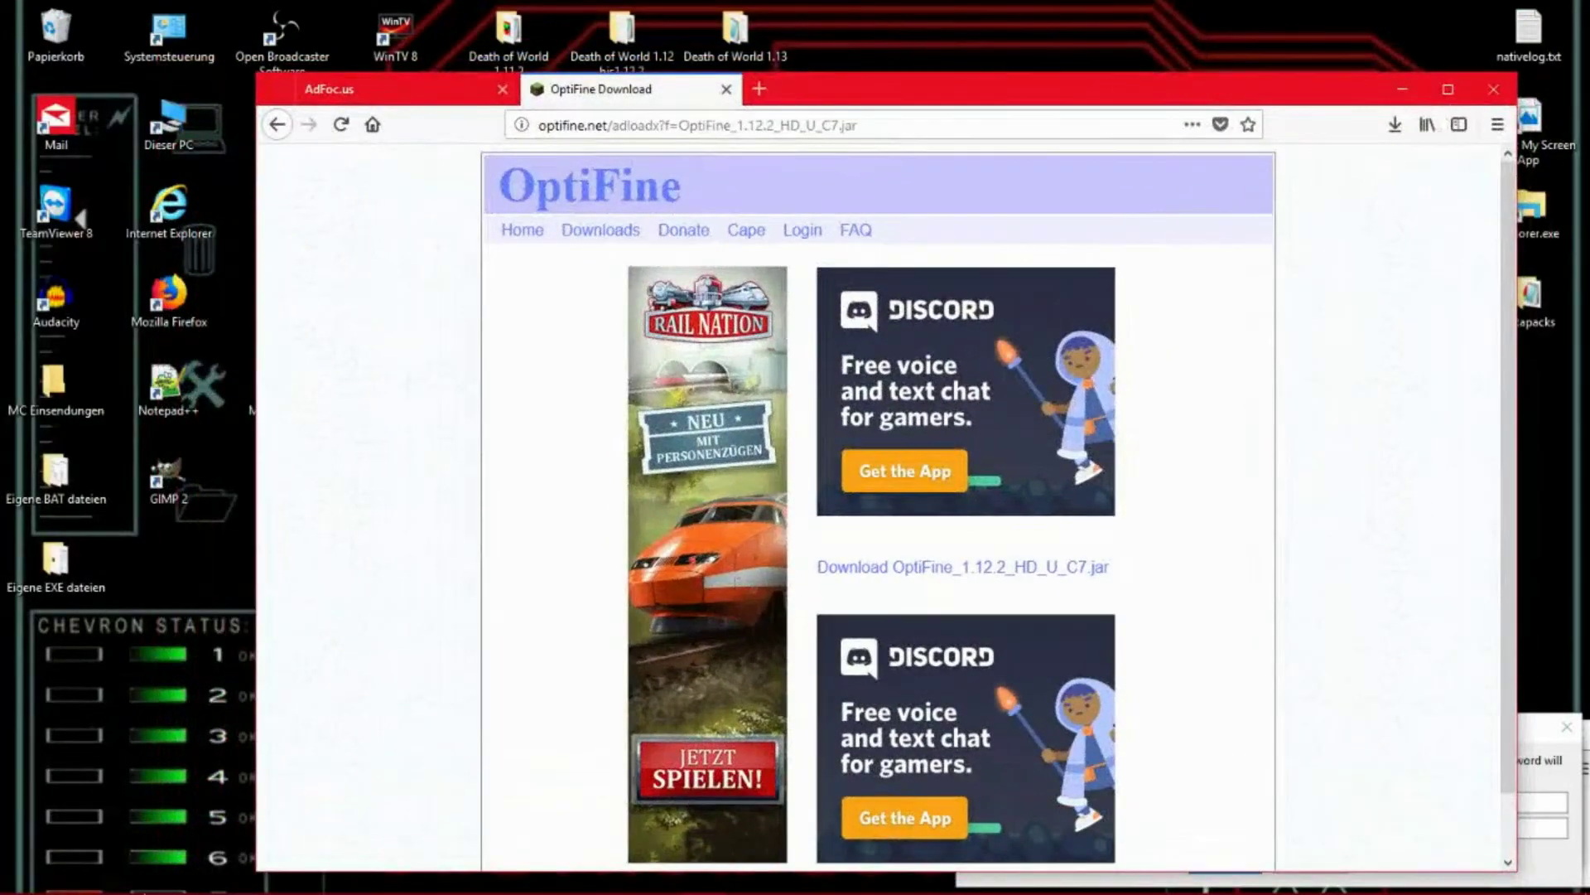
mouse_move(696, 887)
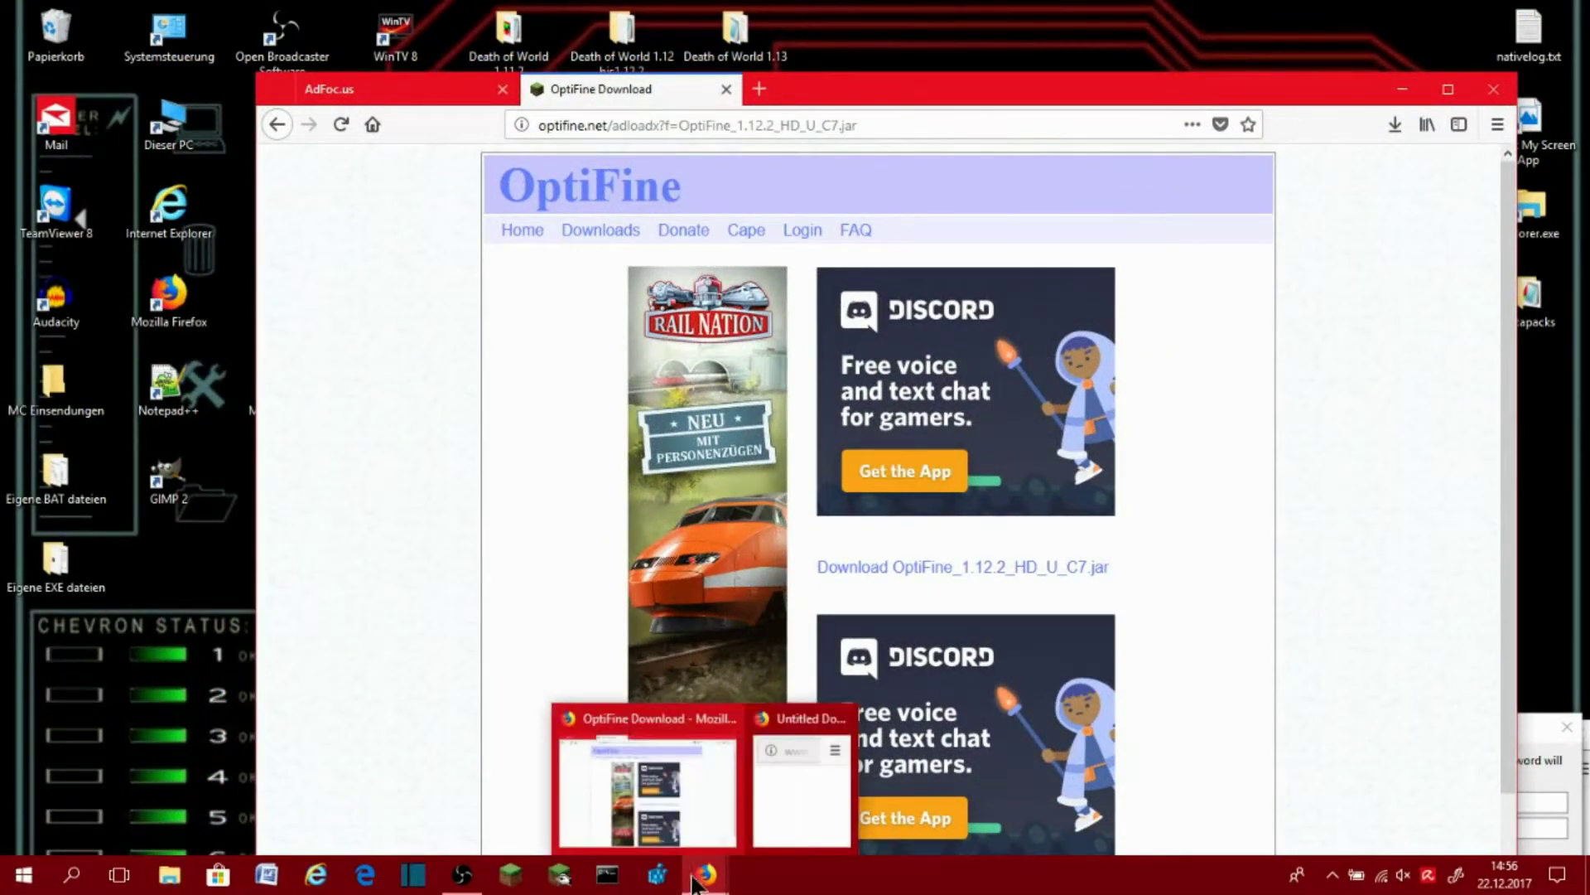
mouse_move(845, 721)
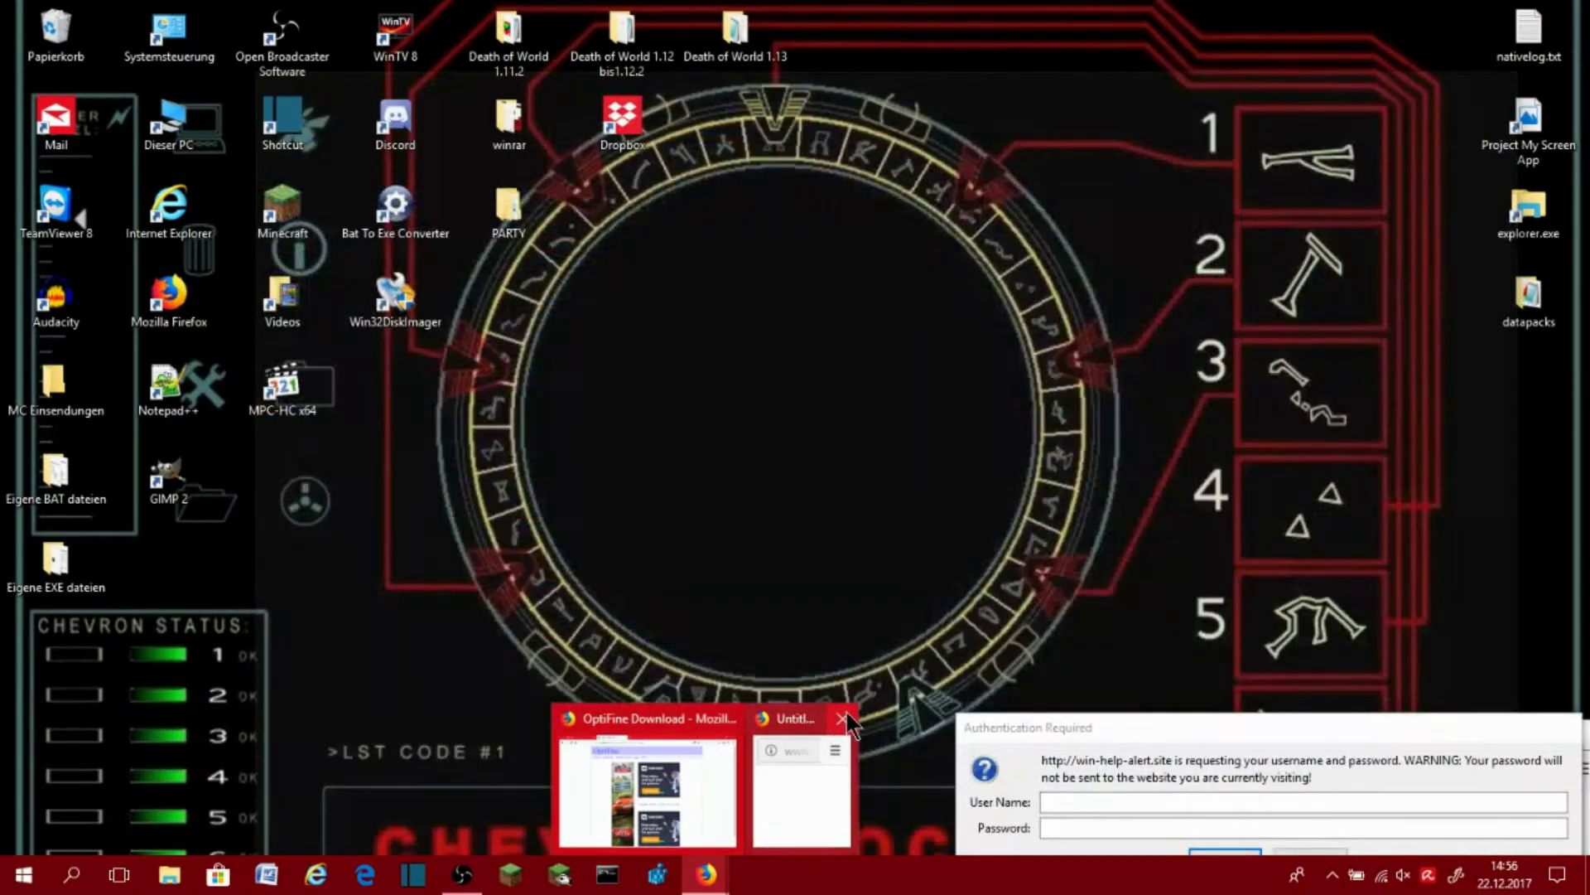
left_click(846, 714)
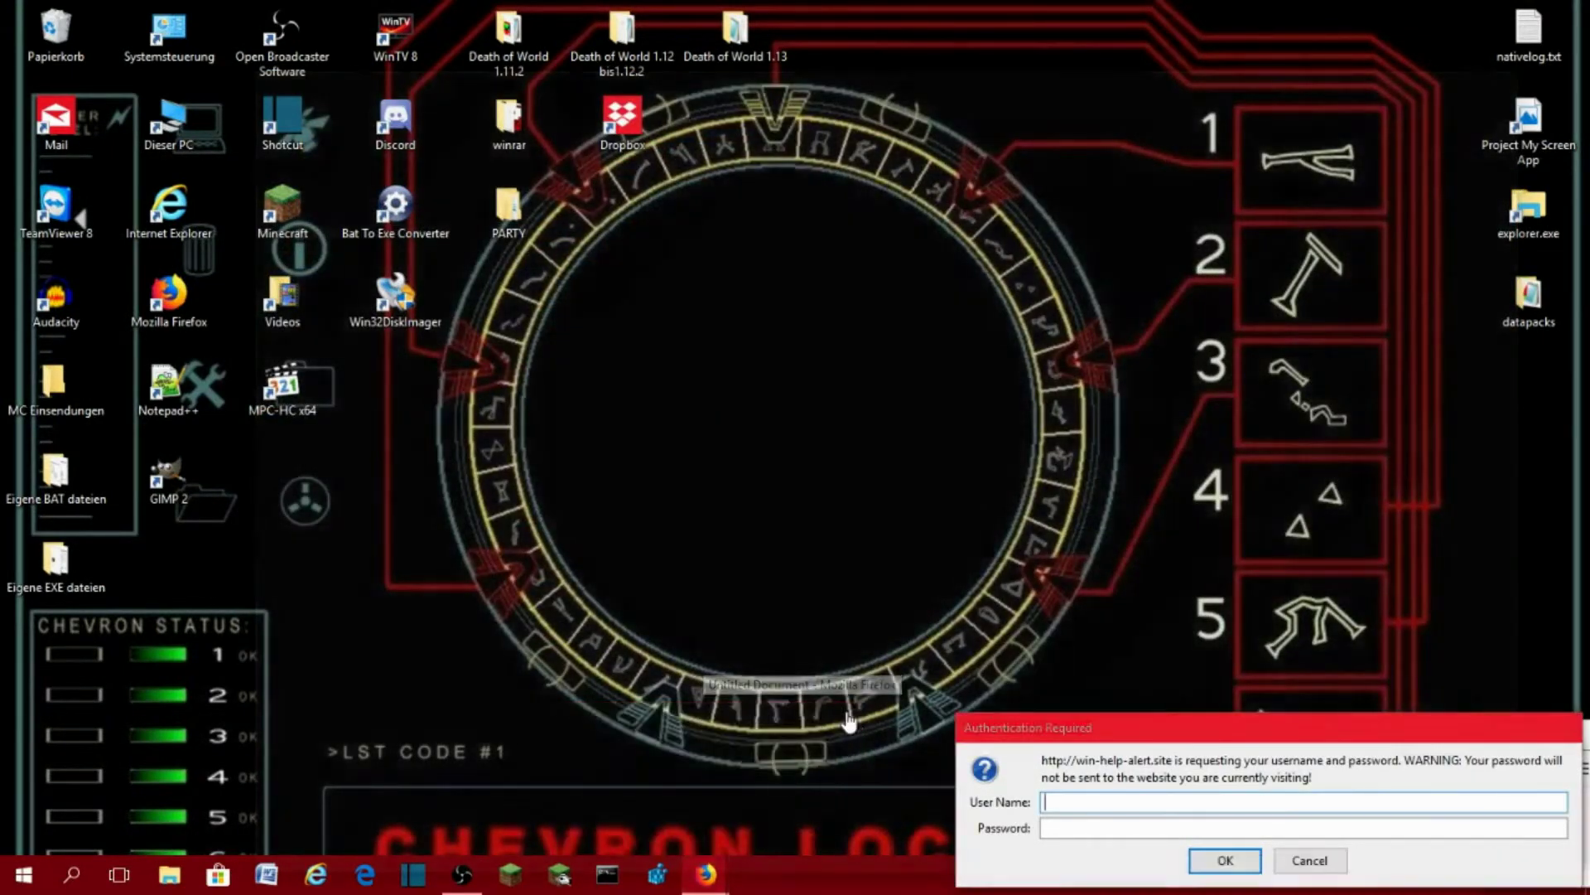
left_click(1566, 727)
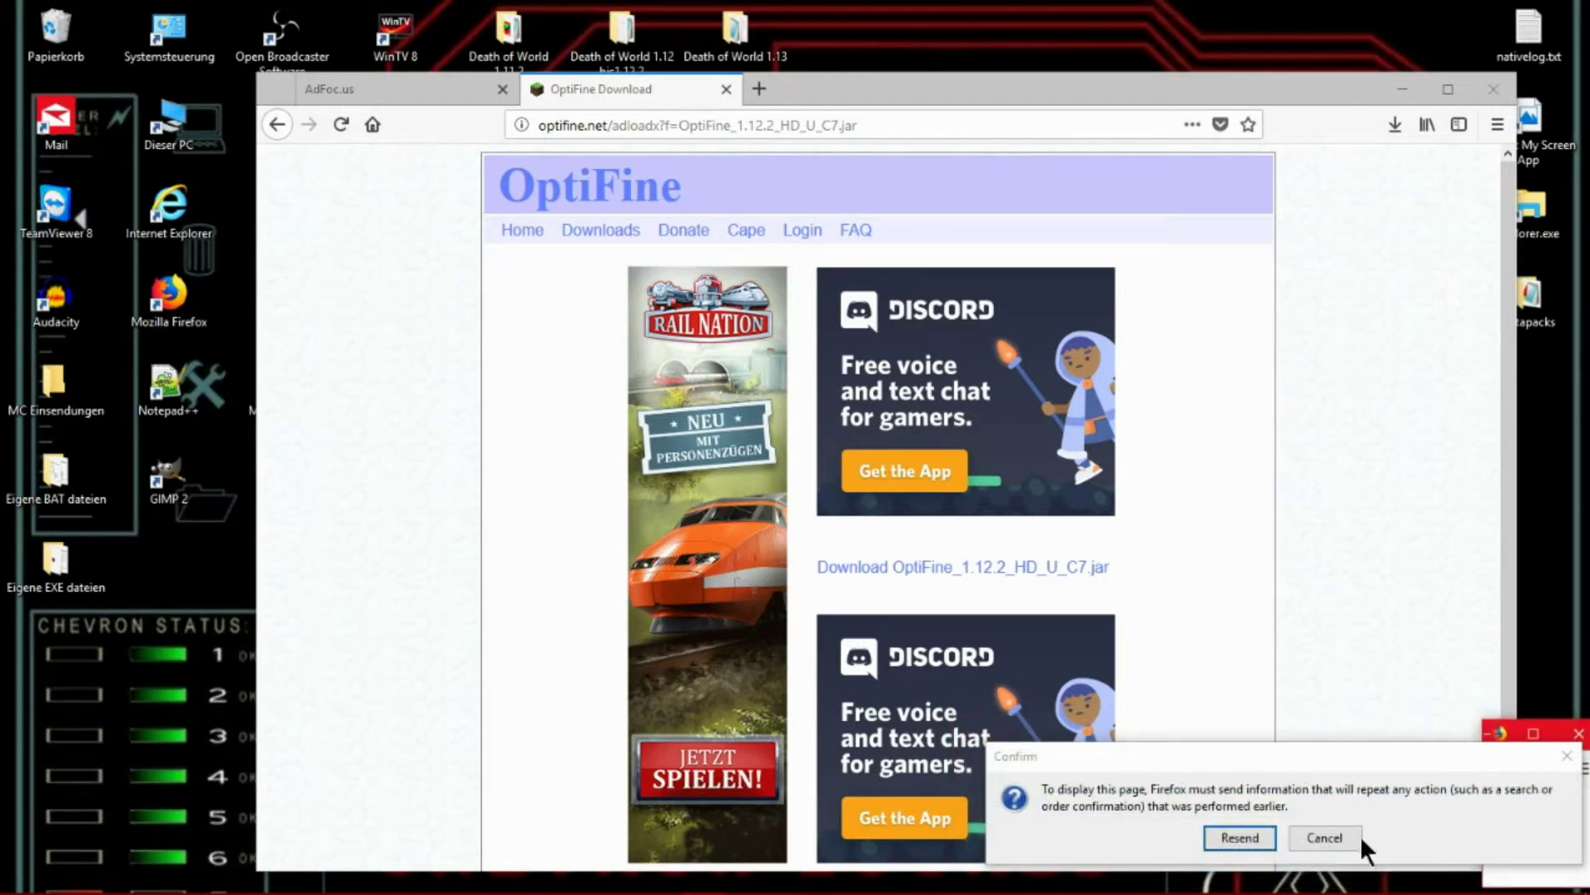
left_click(1566, 755)
left_click(1578, 735)
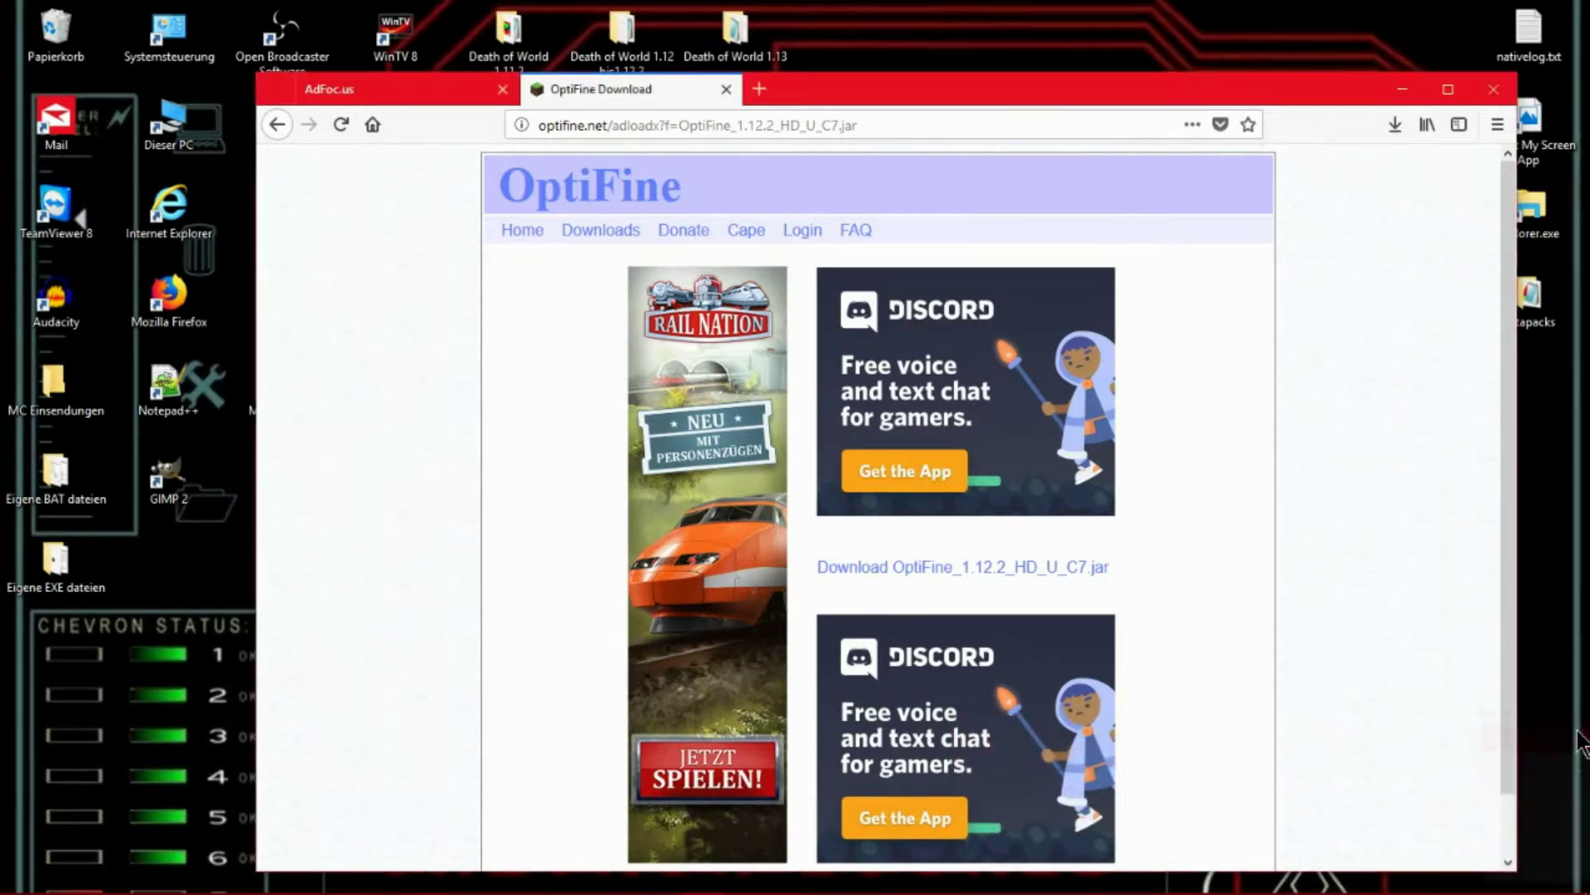
mouse_move(917, 888)
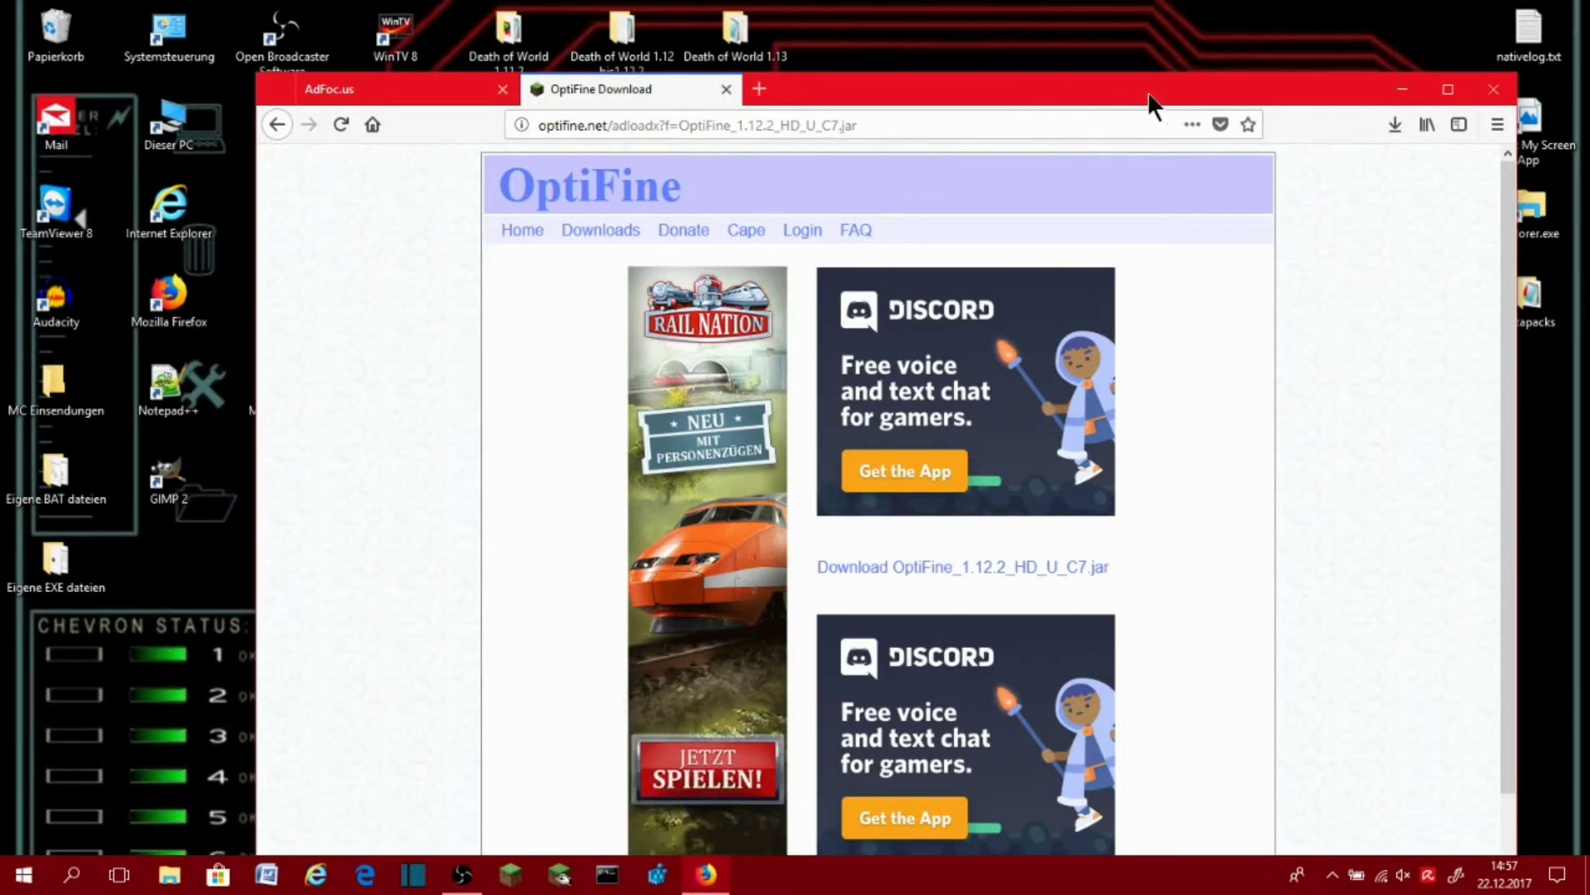
double_click(1335, 86)
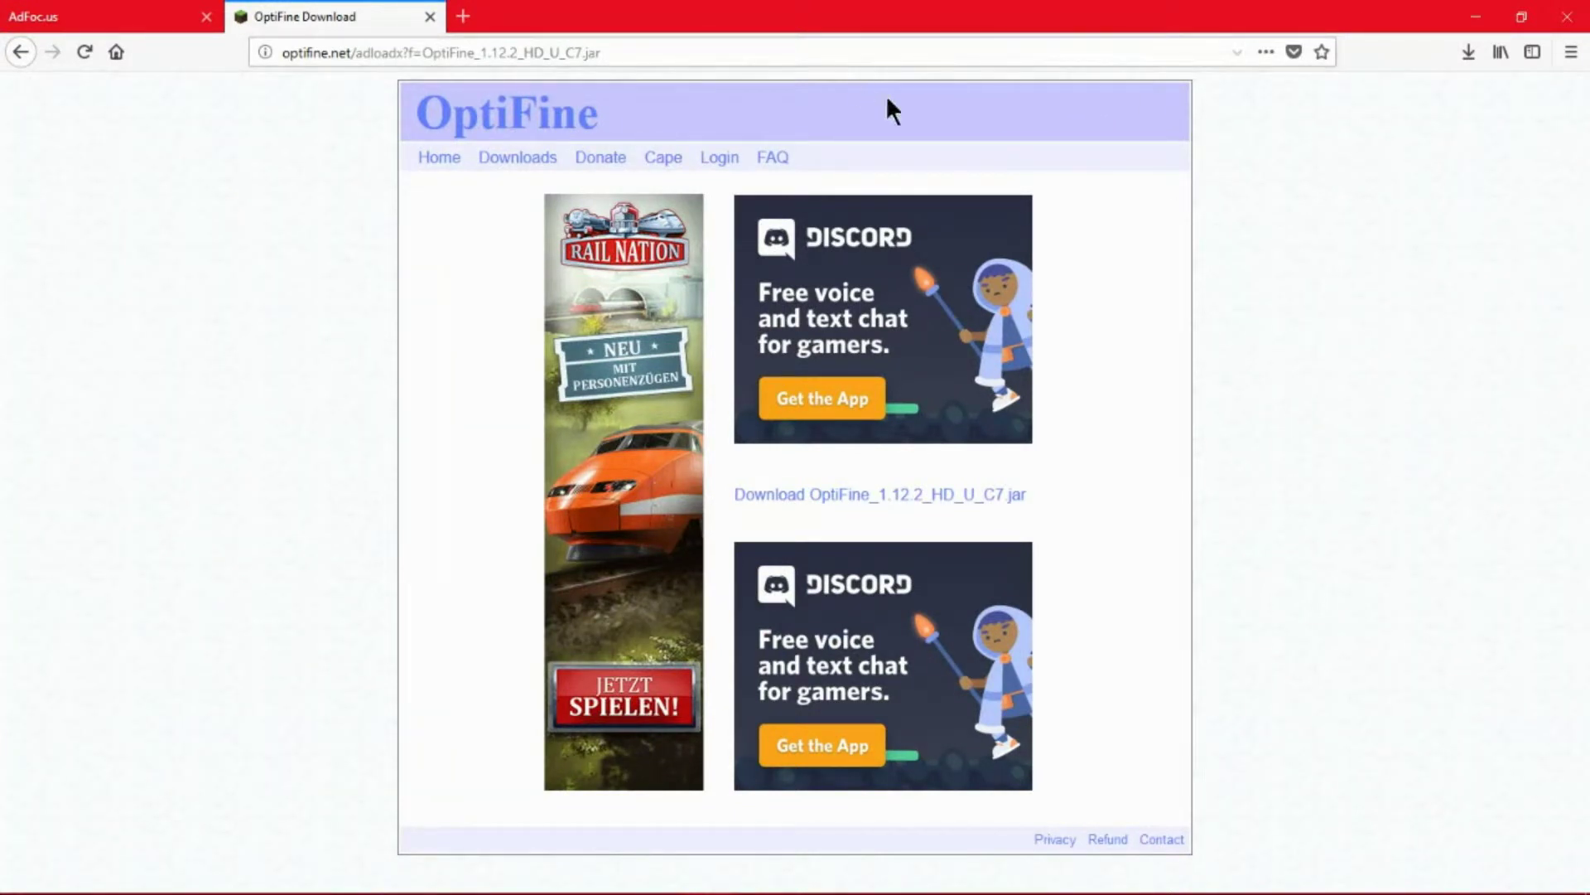
- Minimize the browser, open the MC Mods & Forge folder from Downloads in File Explorer, and move its window aside on the desktop
left_click(1465, 15)
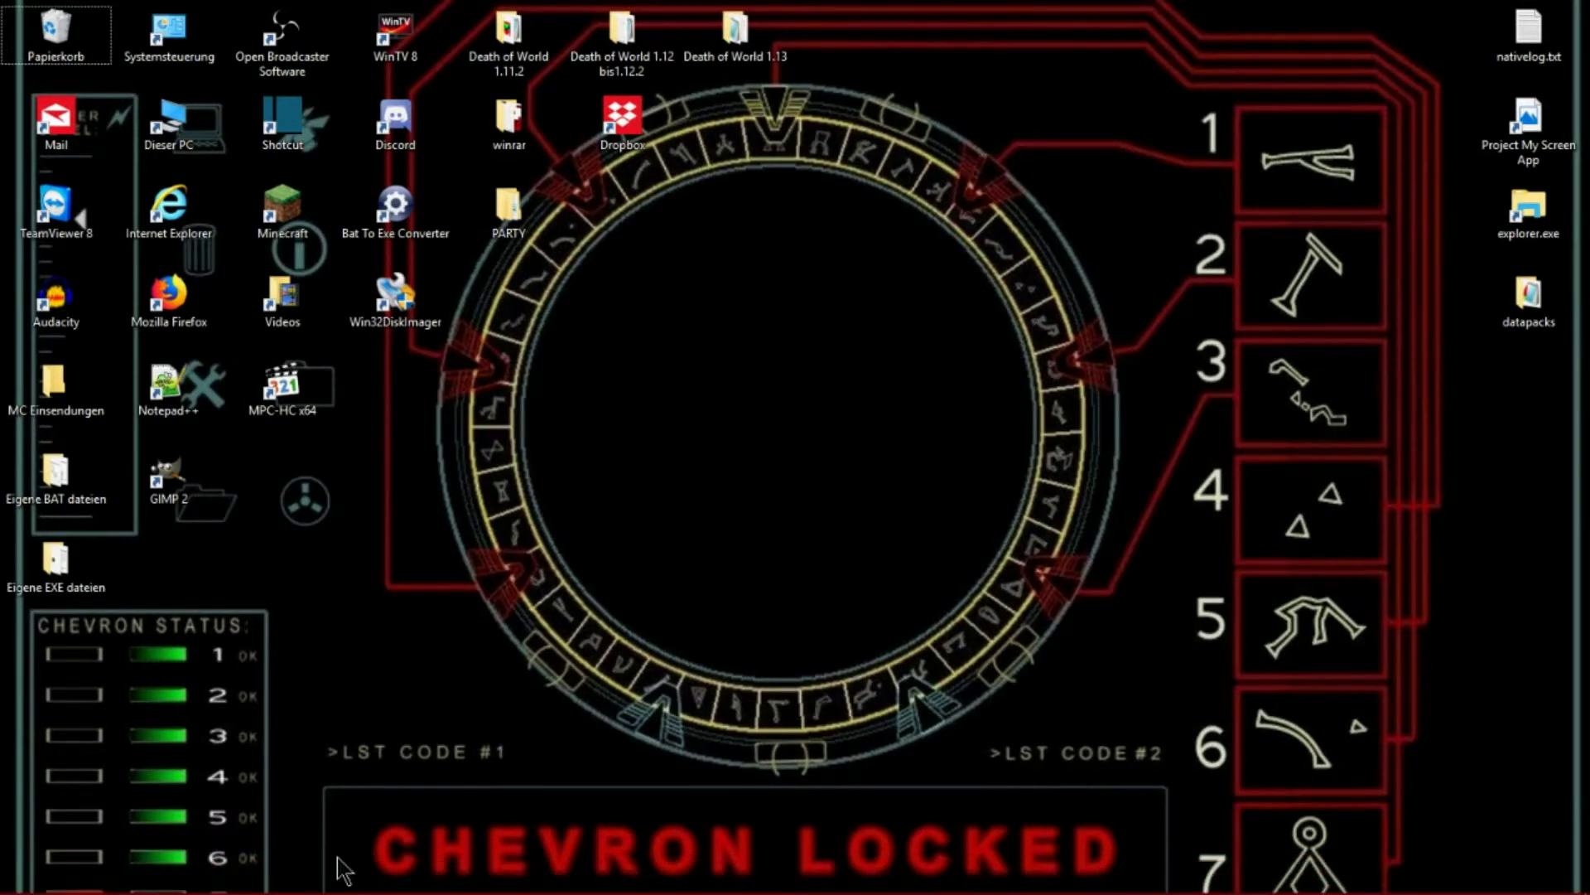
mouse_move(560, 876)
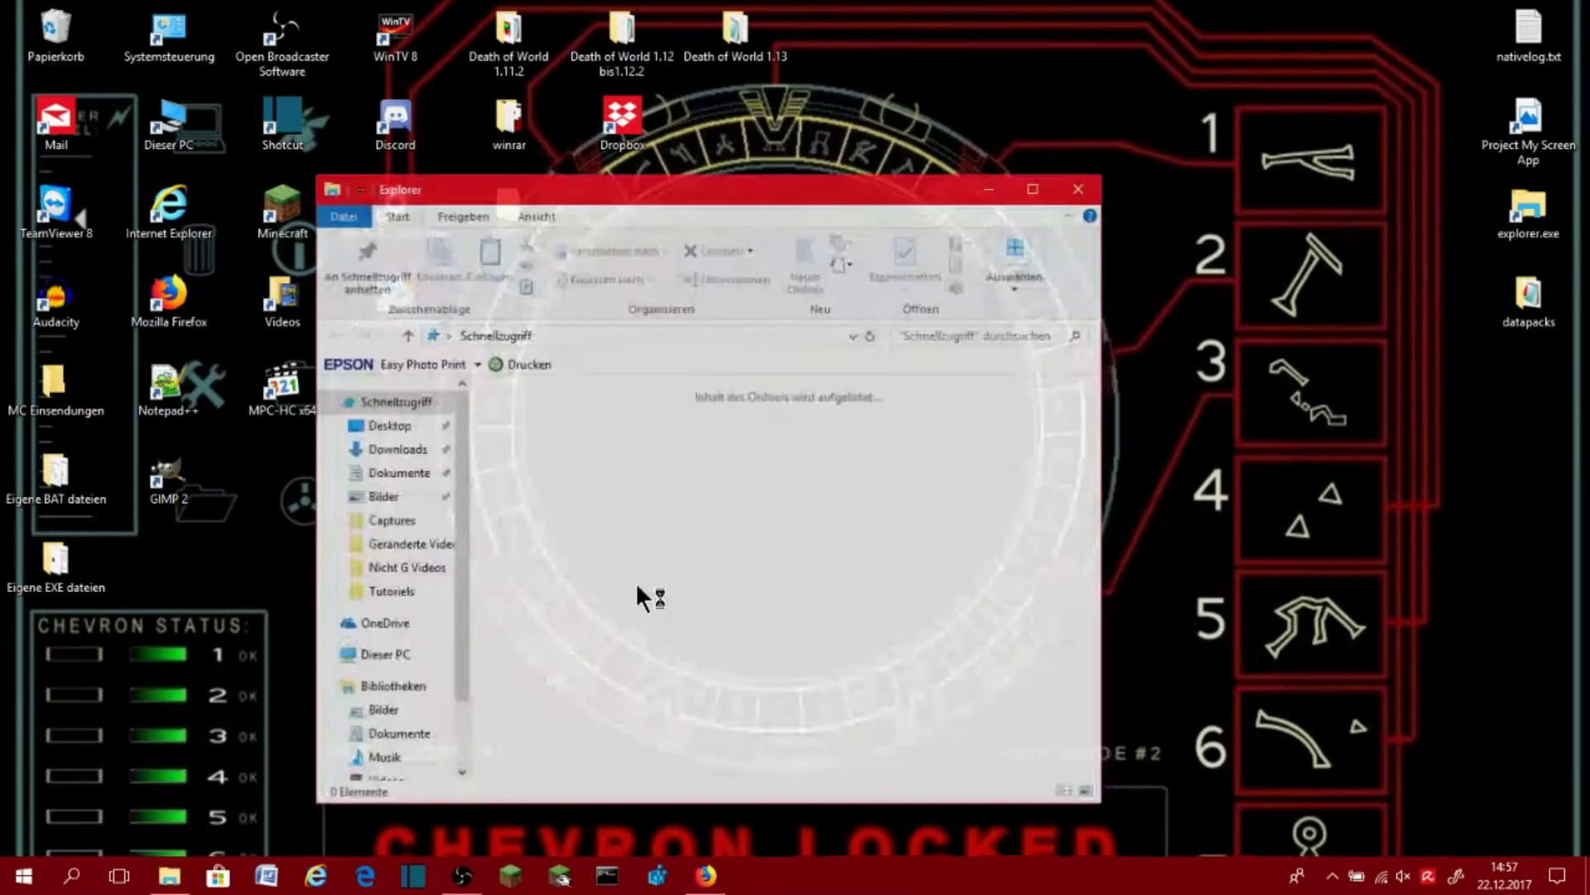
key("super+e")
double_click(838, 437)
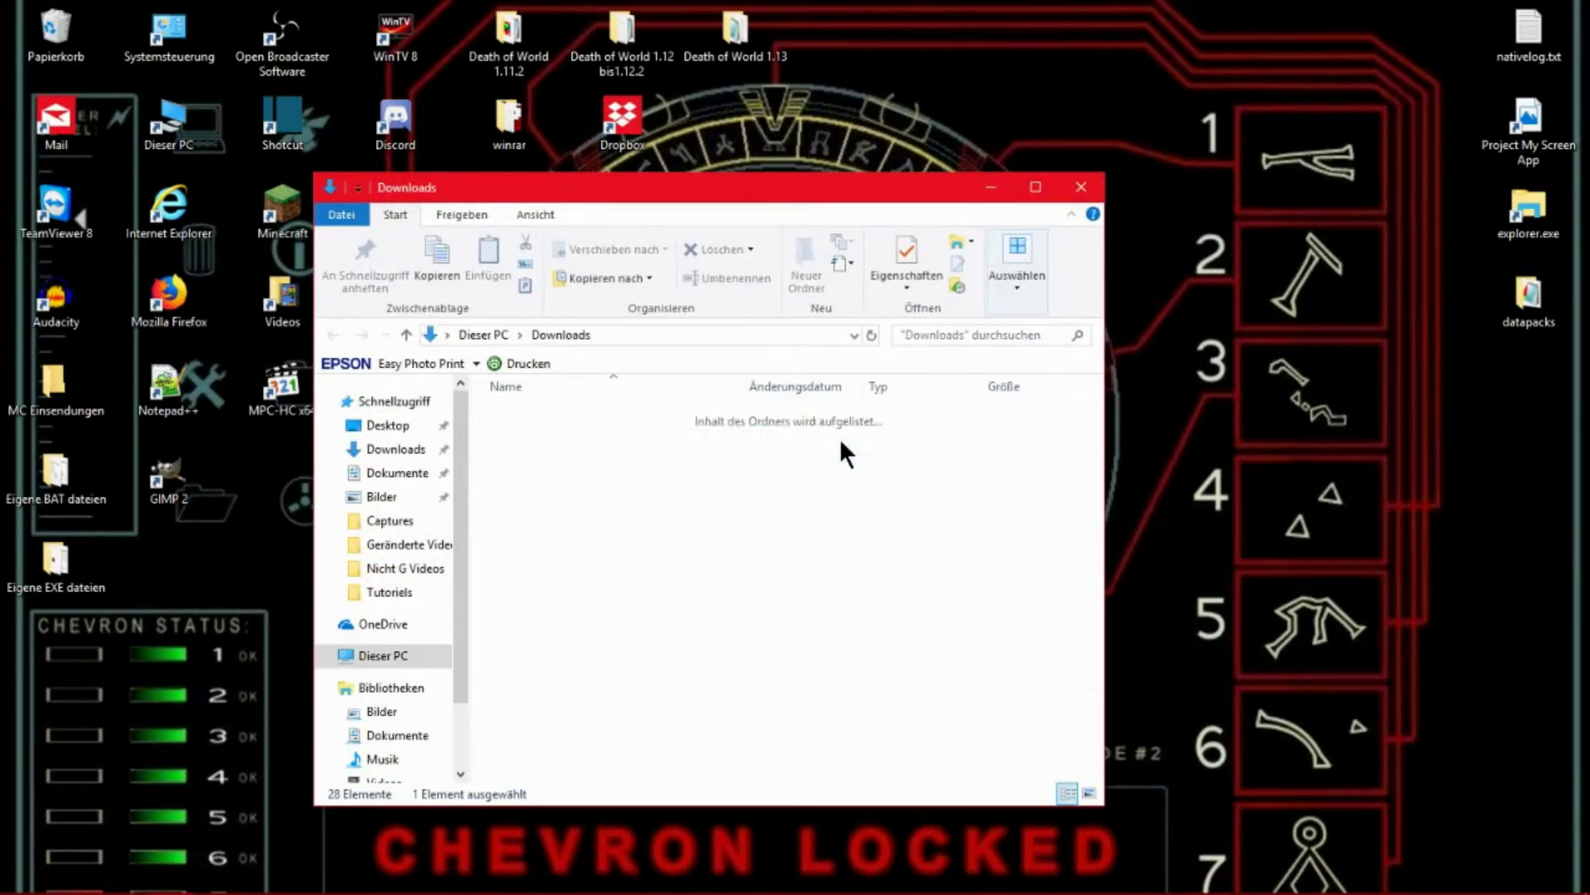
double_click(654, 433)
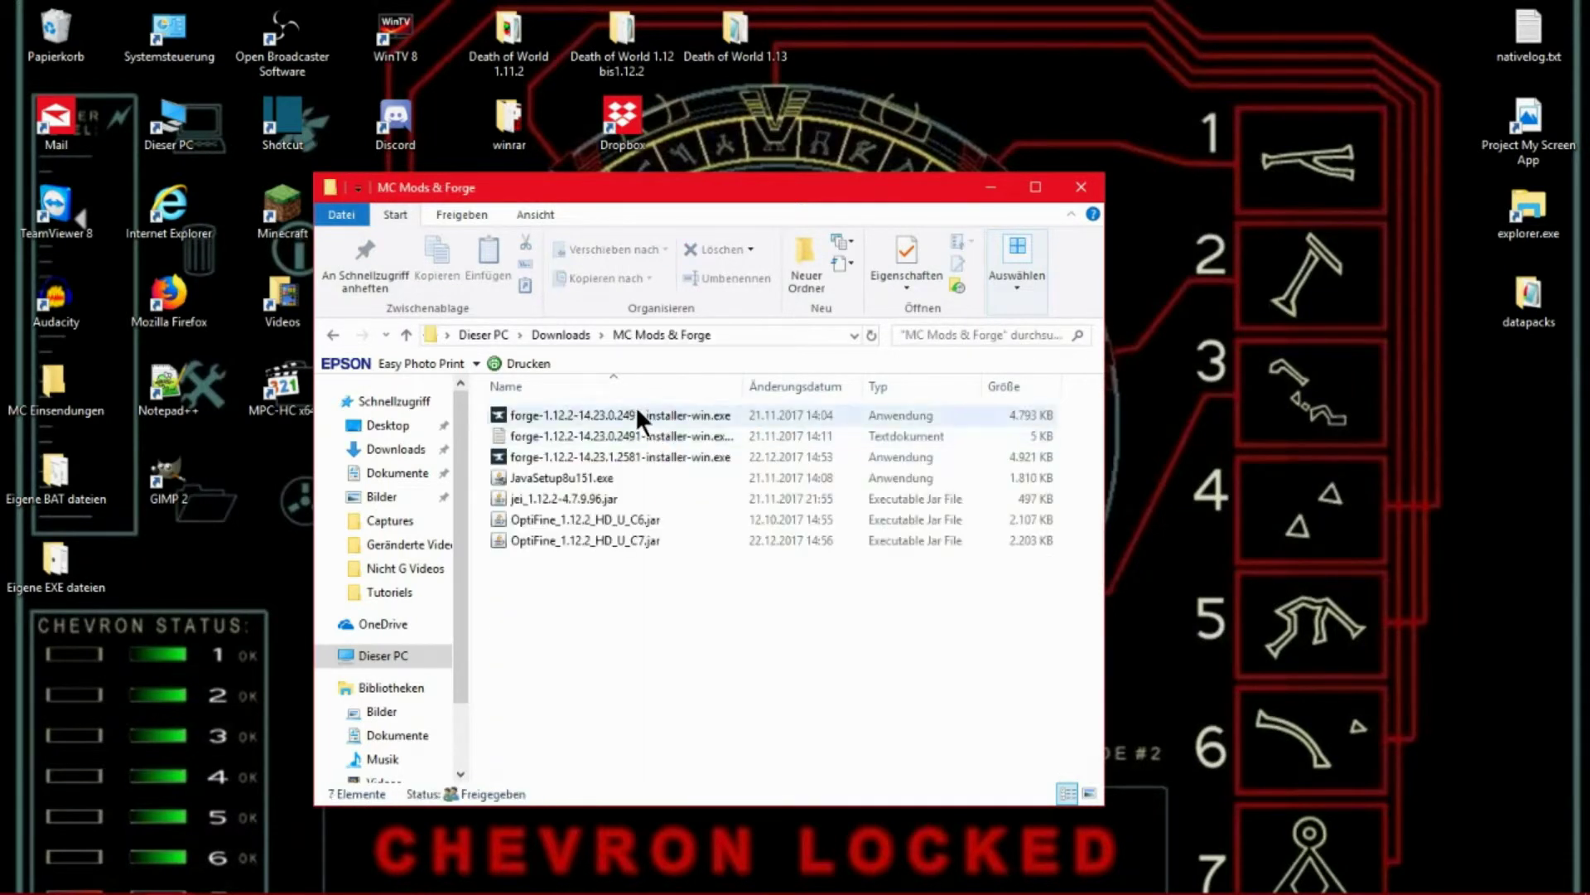
left_click_drag(660, 197, 1149, 76)
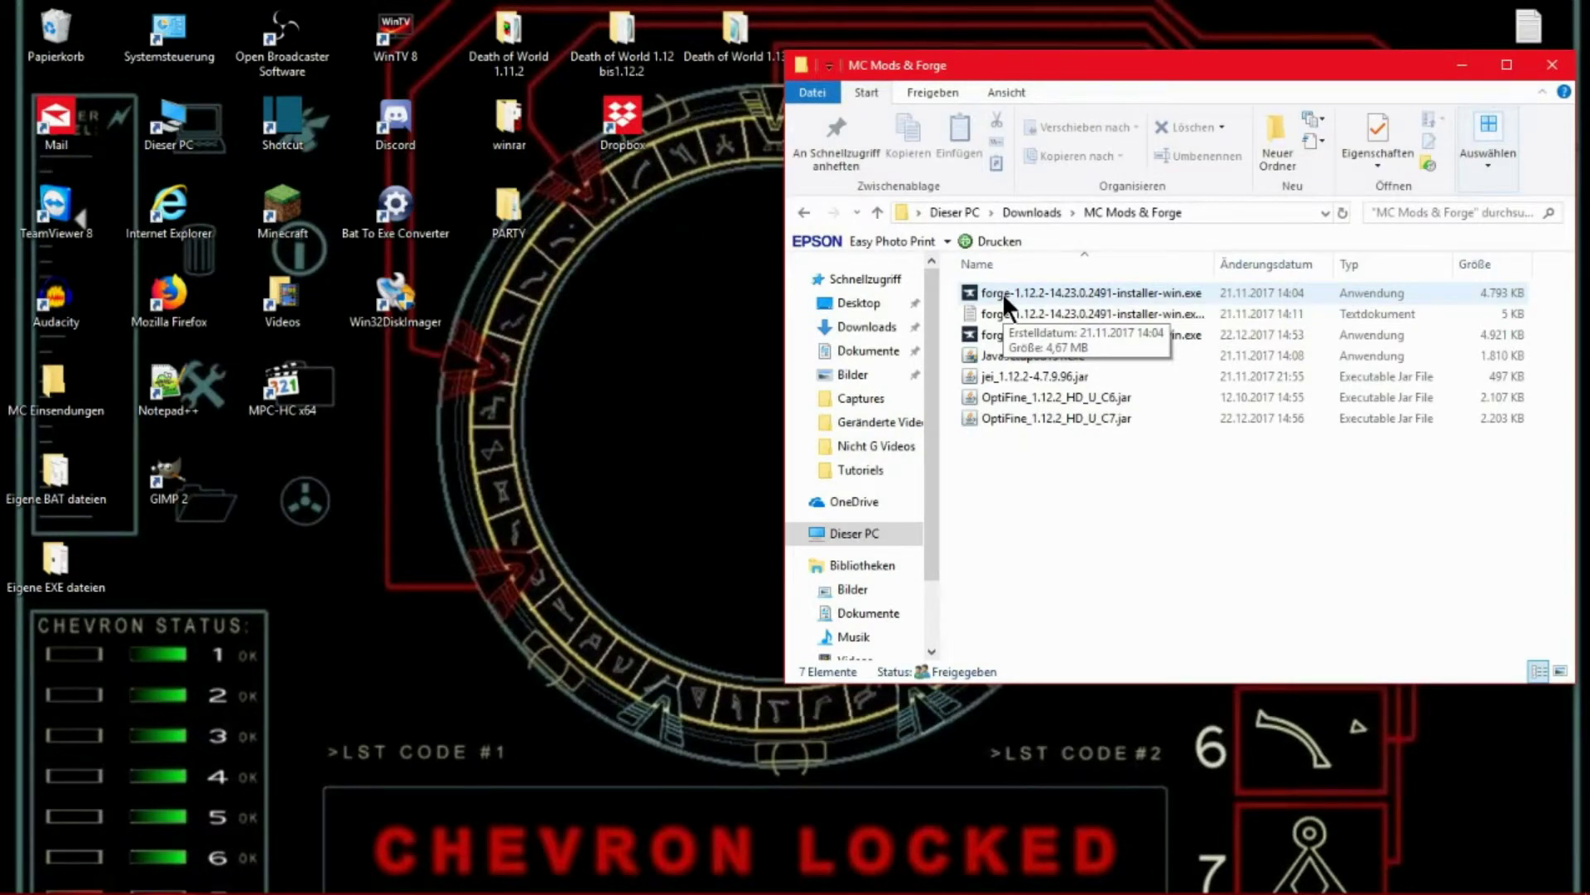
key("alt+Tab")
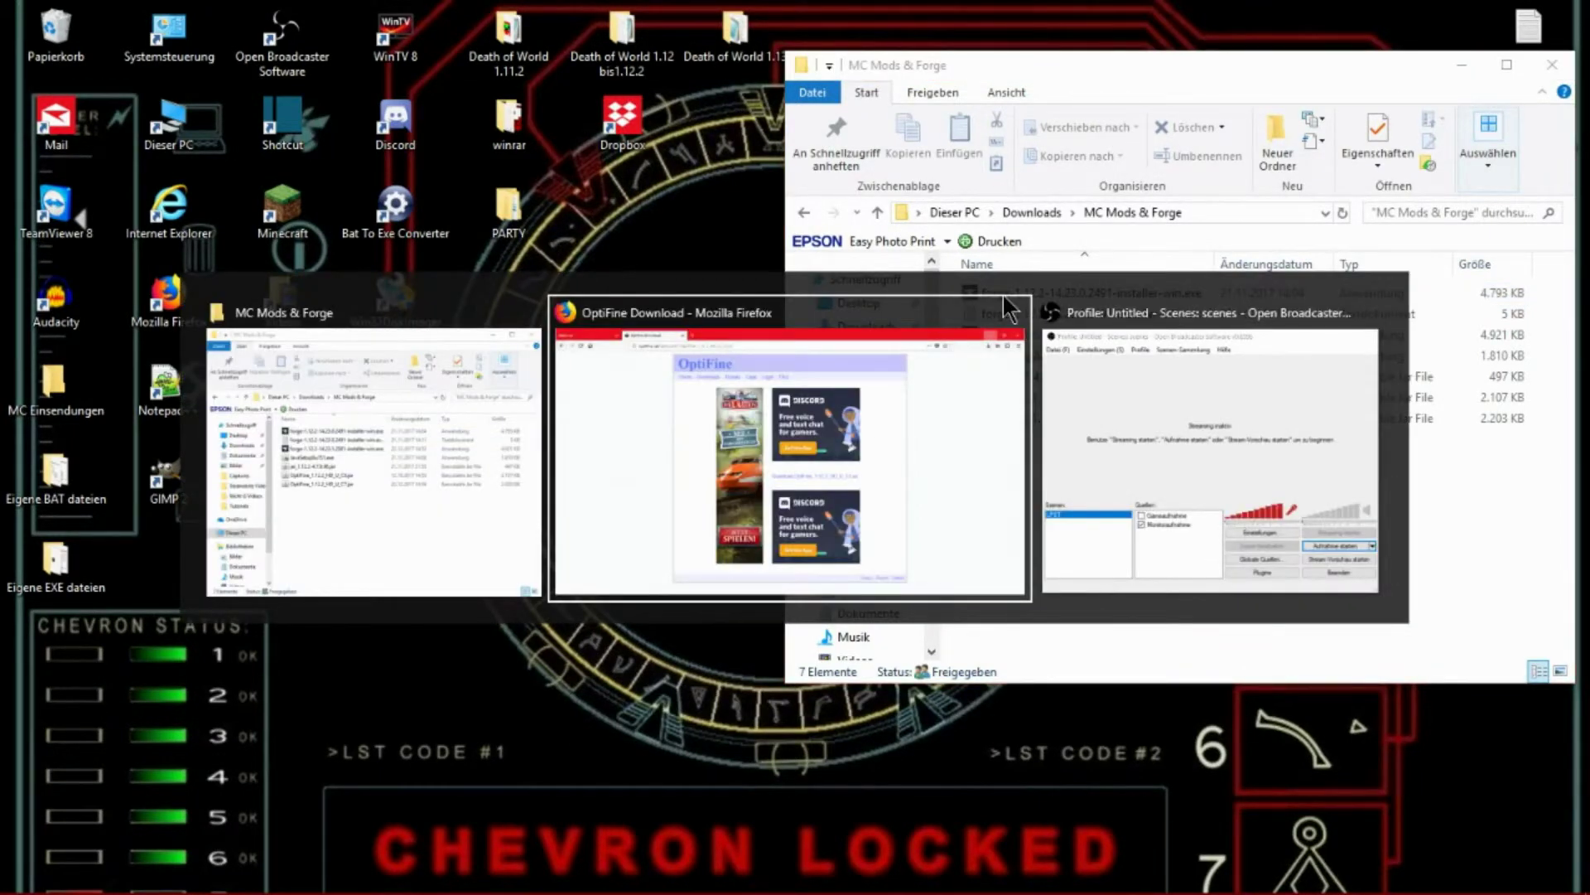
key("Tab")
key("Tab")
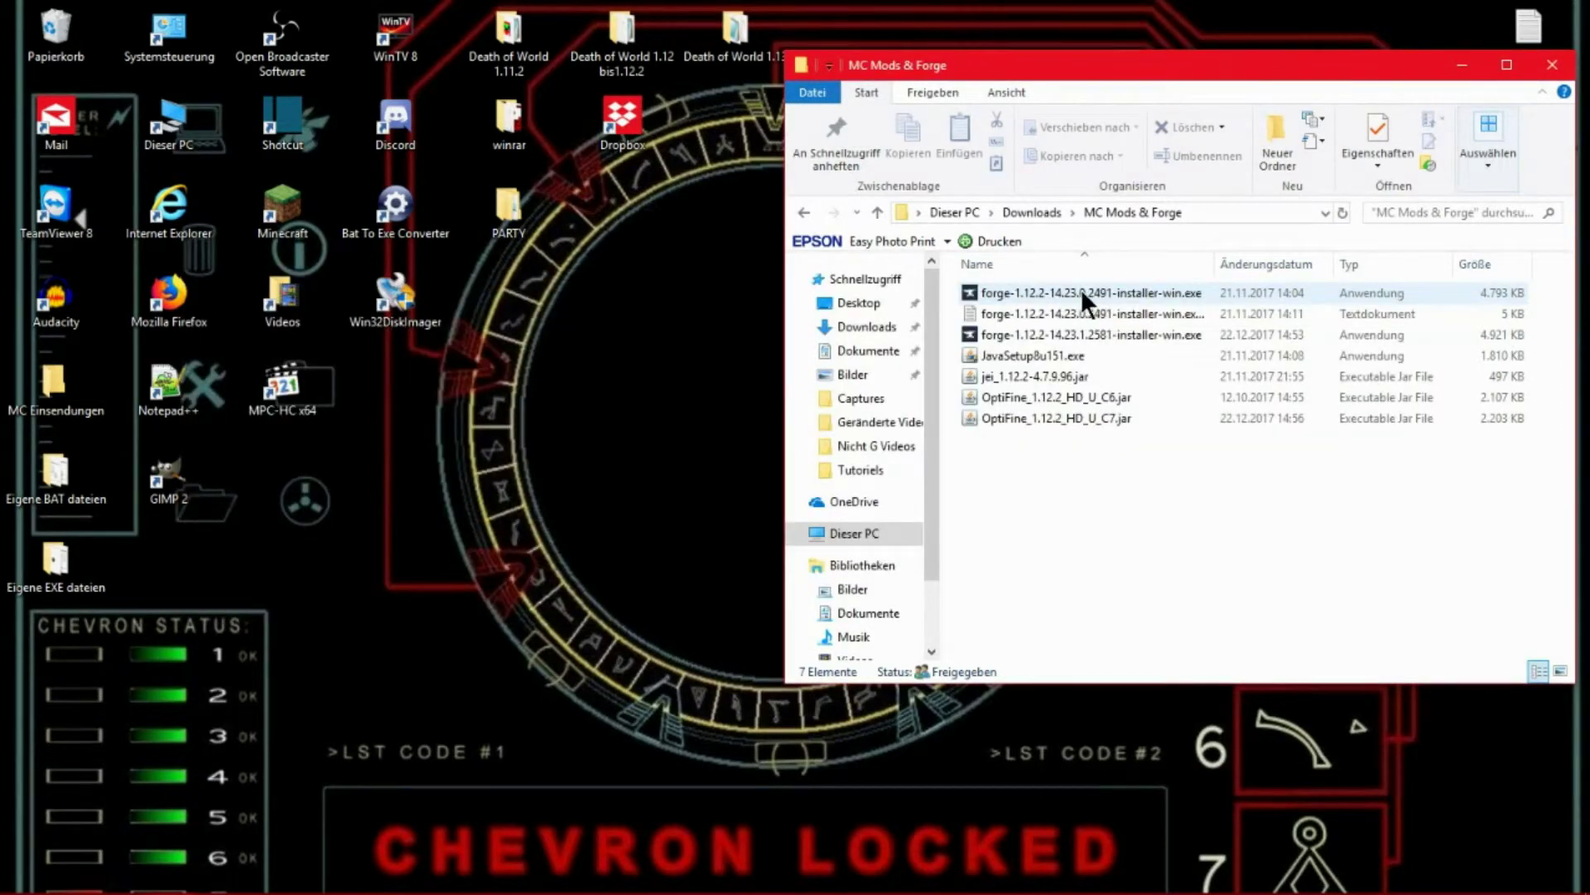
- Install the Forge 1.12.2-14.23.0.2491 client with forge-1.12.2-14.23.0.2491-installer-win.exe, minimizing File Explorer and dismissing the installer's final dialog
left_click(1039, 289)
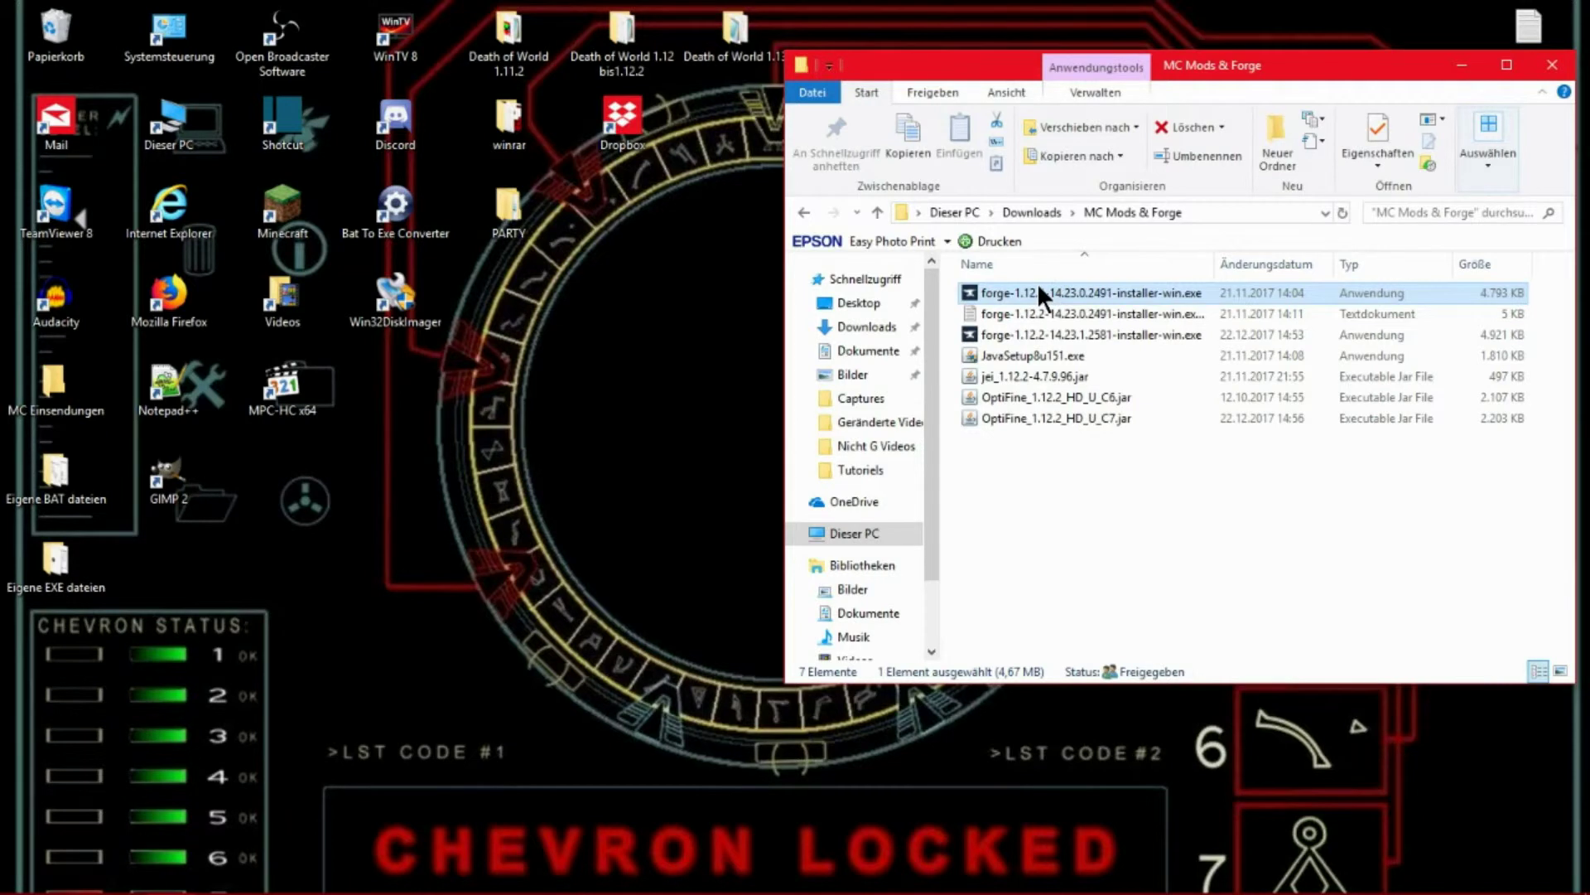
double_click(1039, 289)
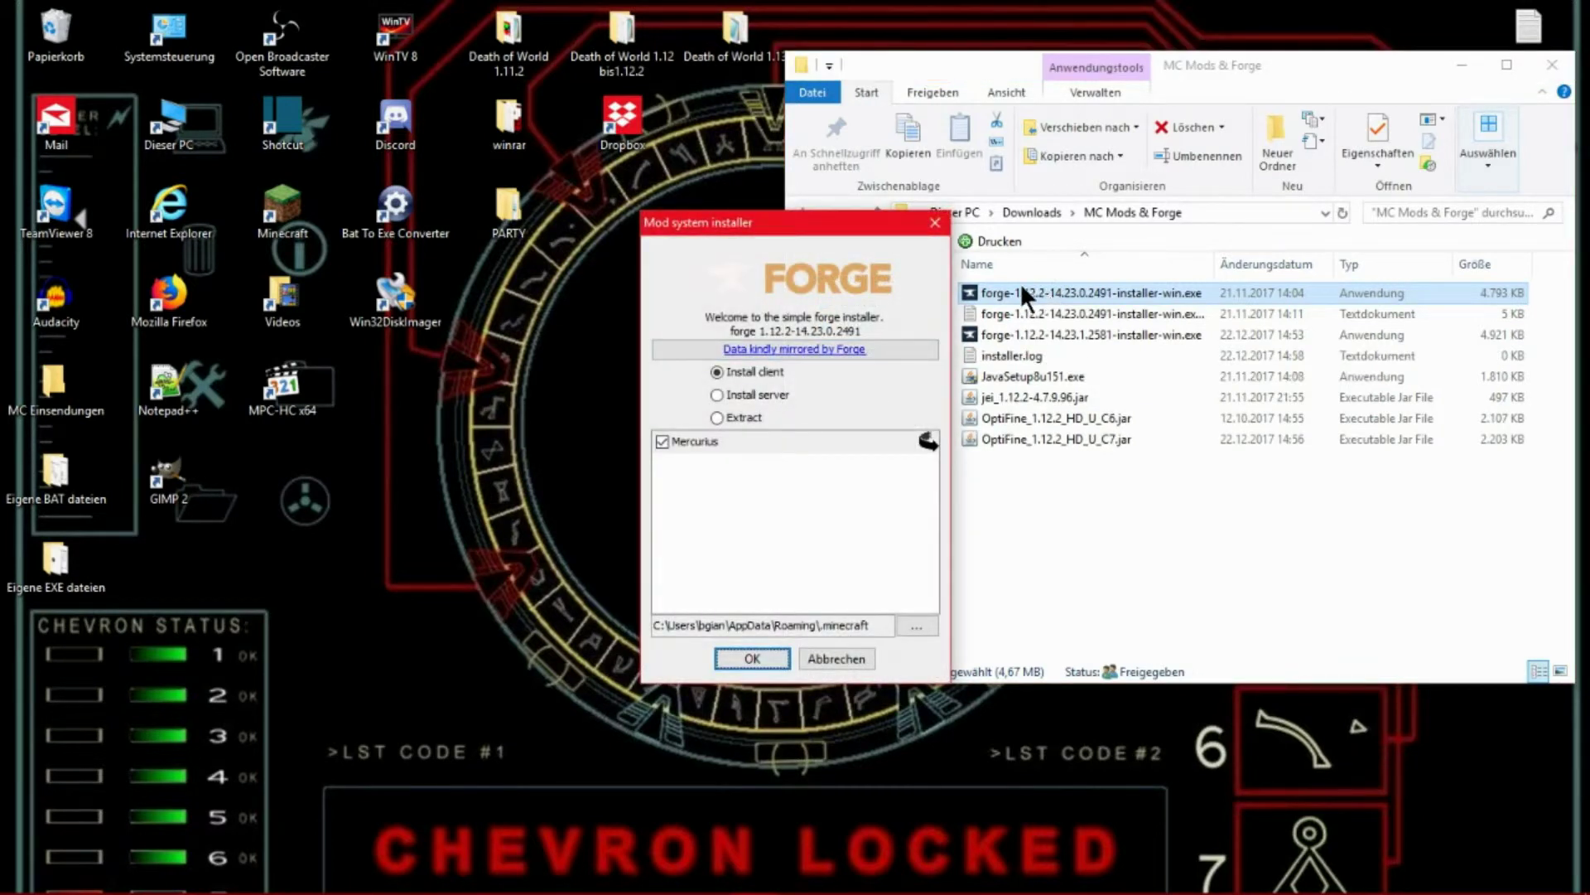
left_click(1448, 66)
left_click_drag(774, 225, 1048, 74)
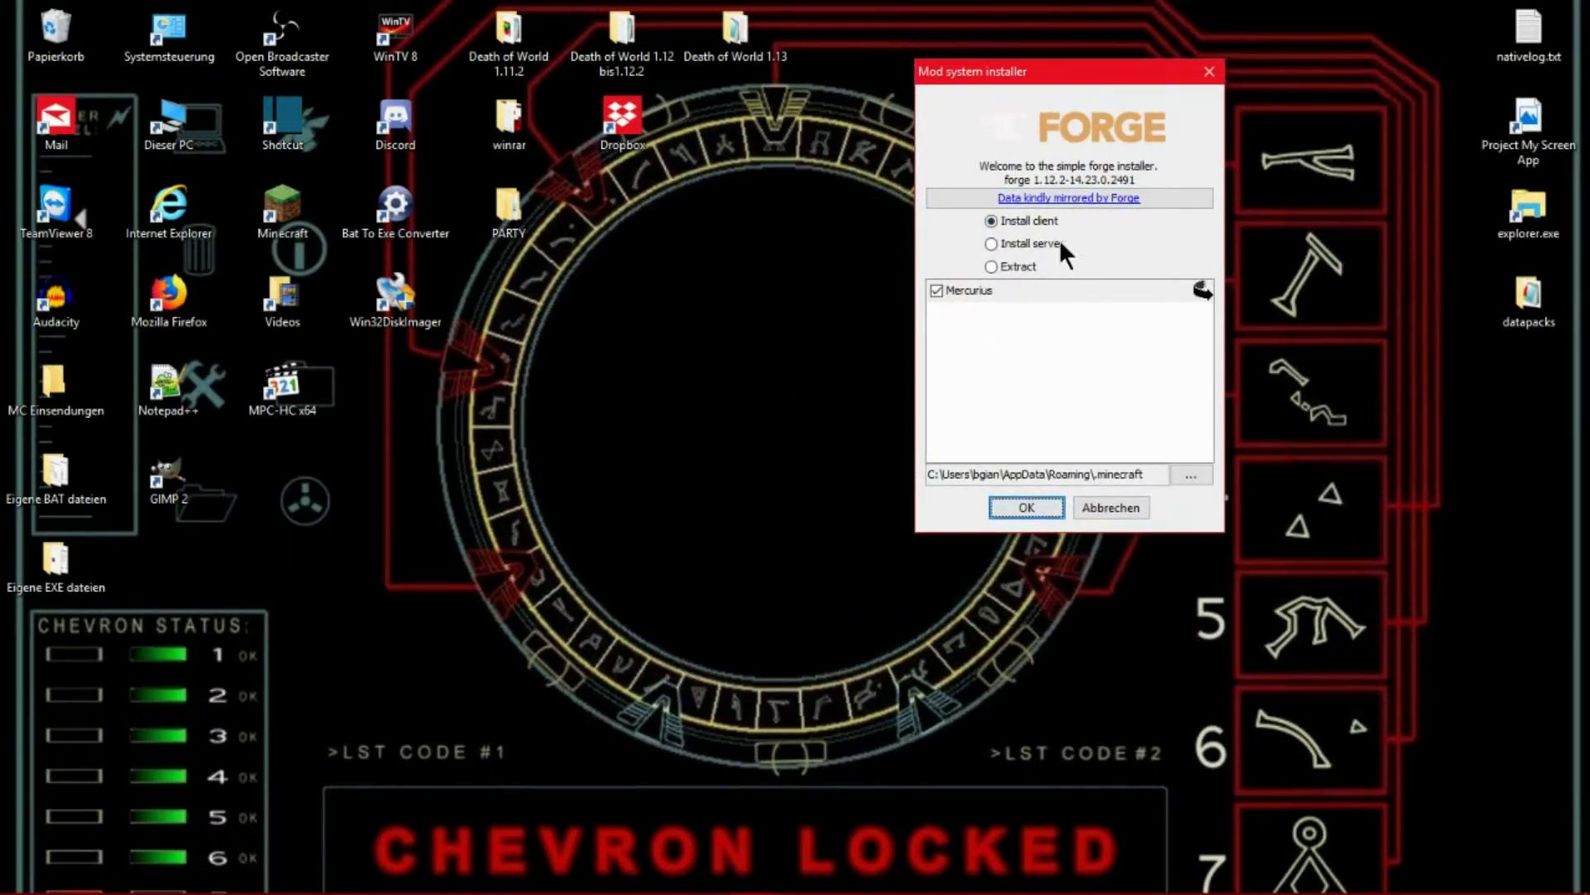
left_click(1032, 503)
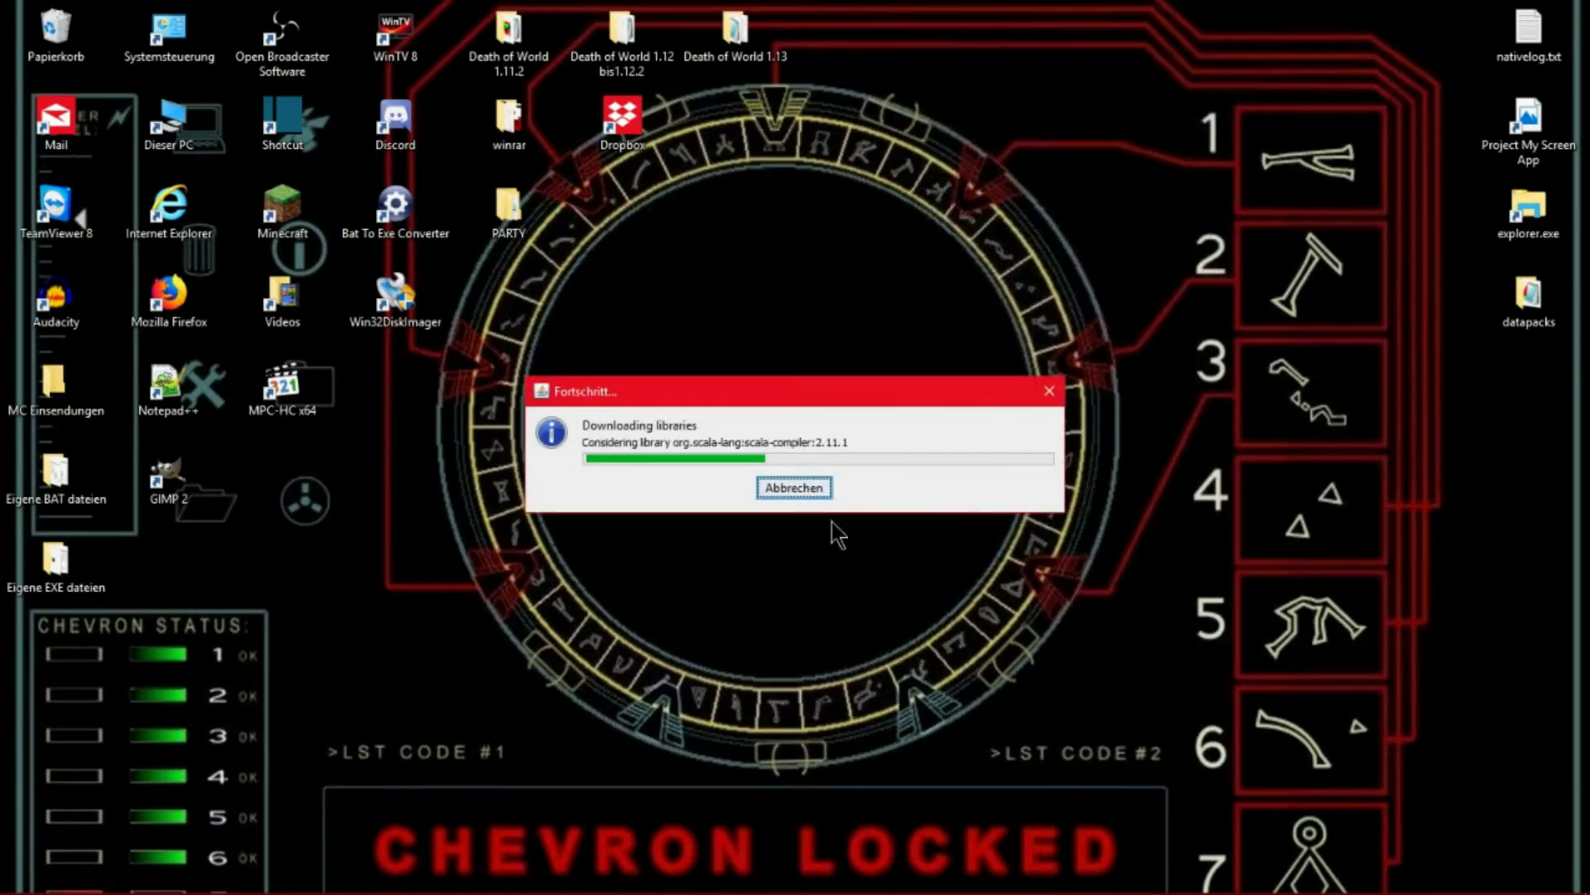
left_click_drag(717, 395, 821, 246)
left_click_drag(735, 401, 844, 265)
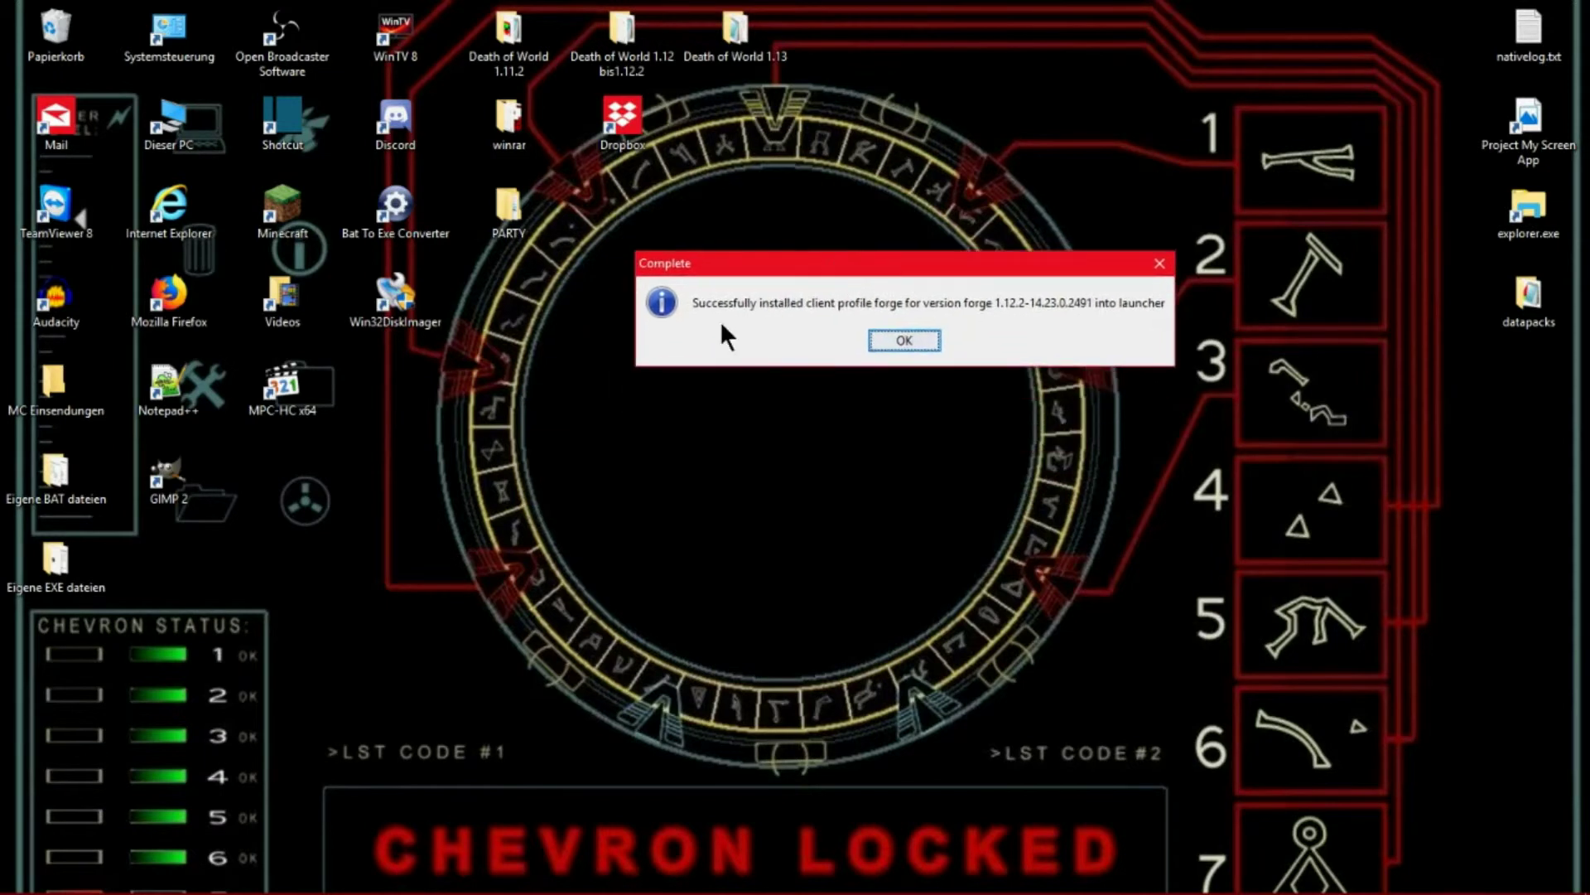
left_click(903, 338)
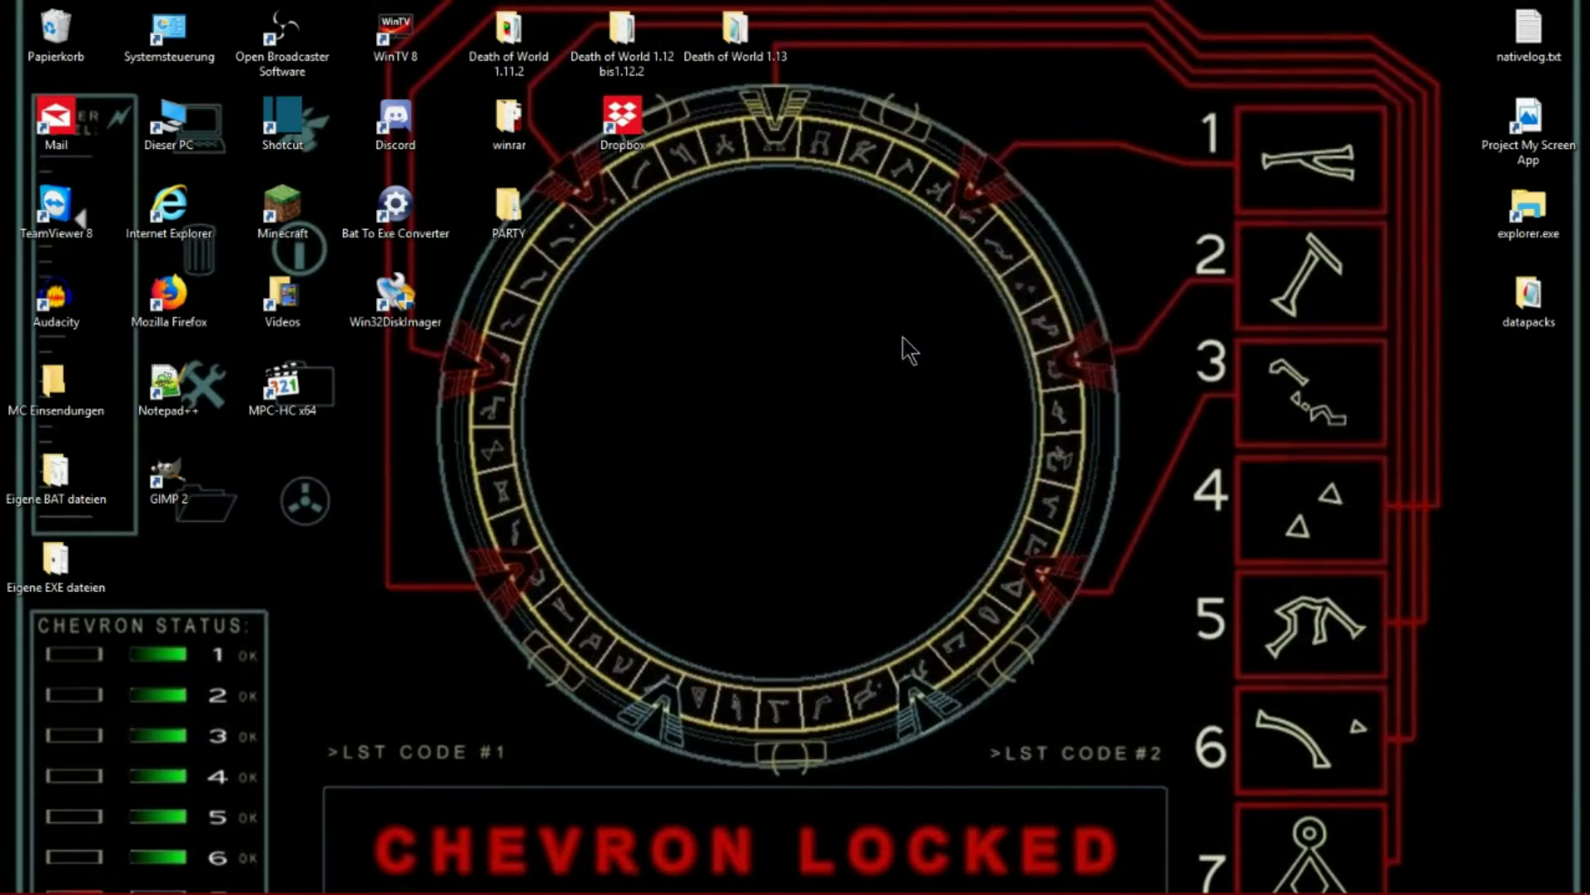
- Launch Minecraft Launcher and review its list of game profiles
left_click(293, 209)
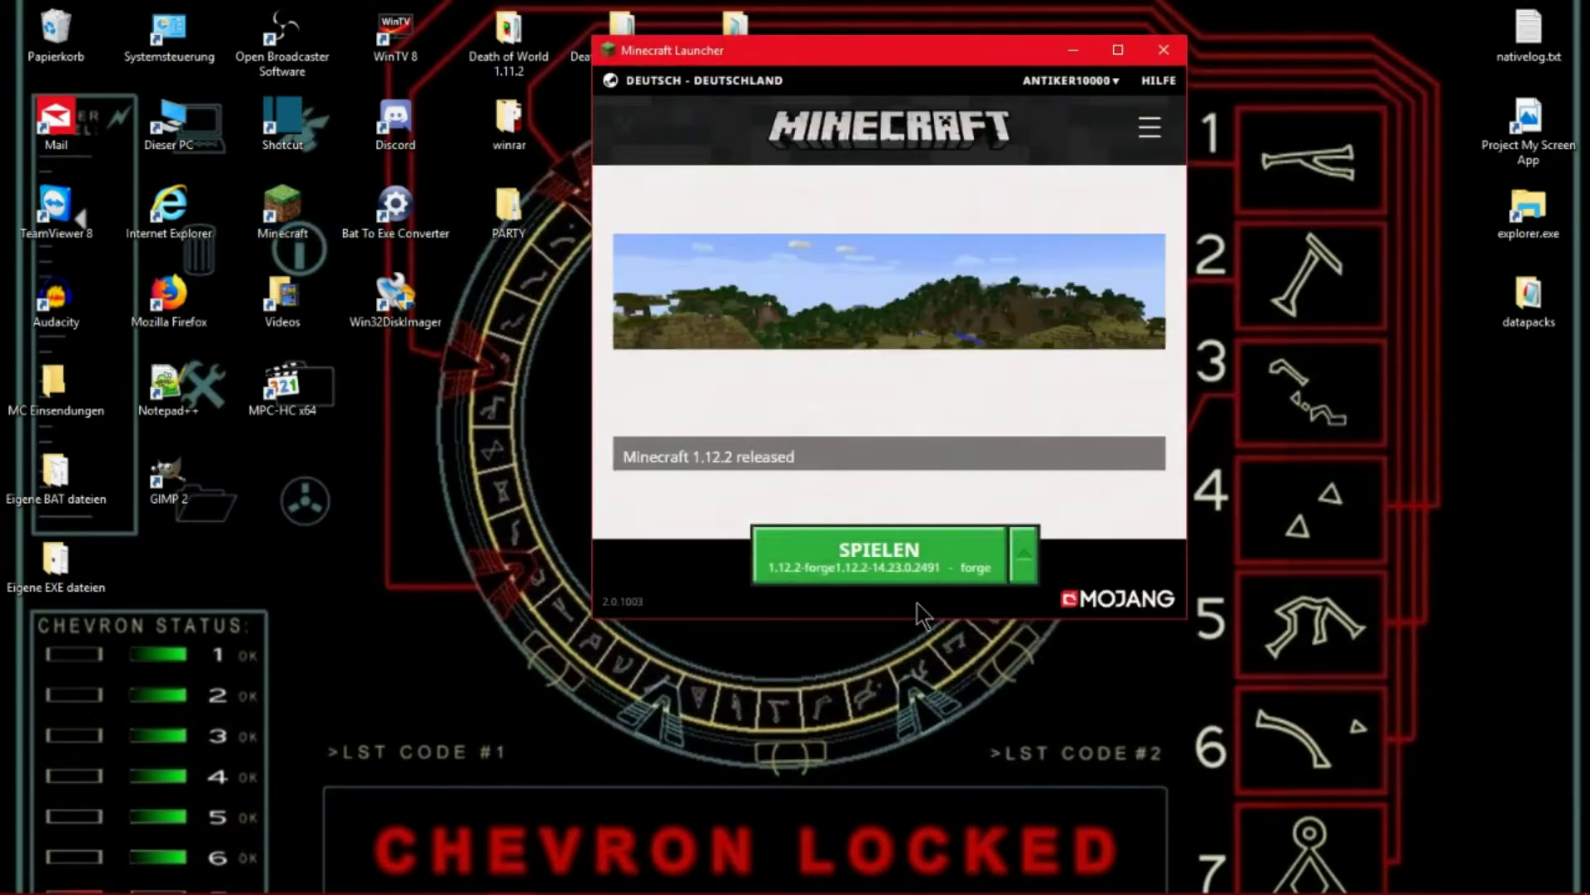
left_click(1149, 126)
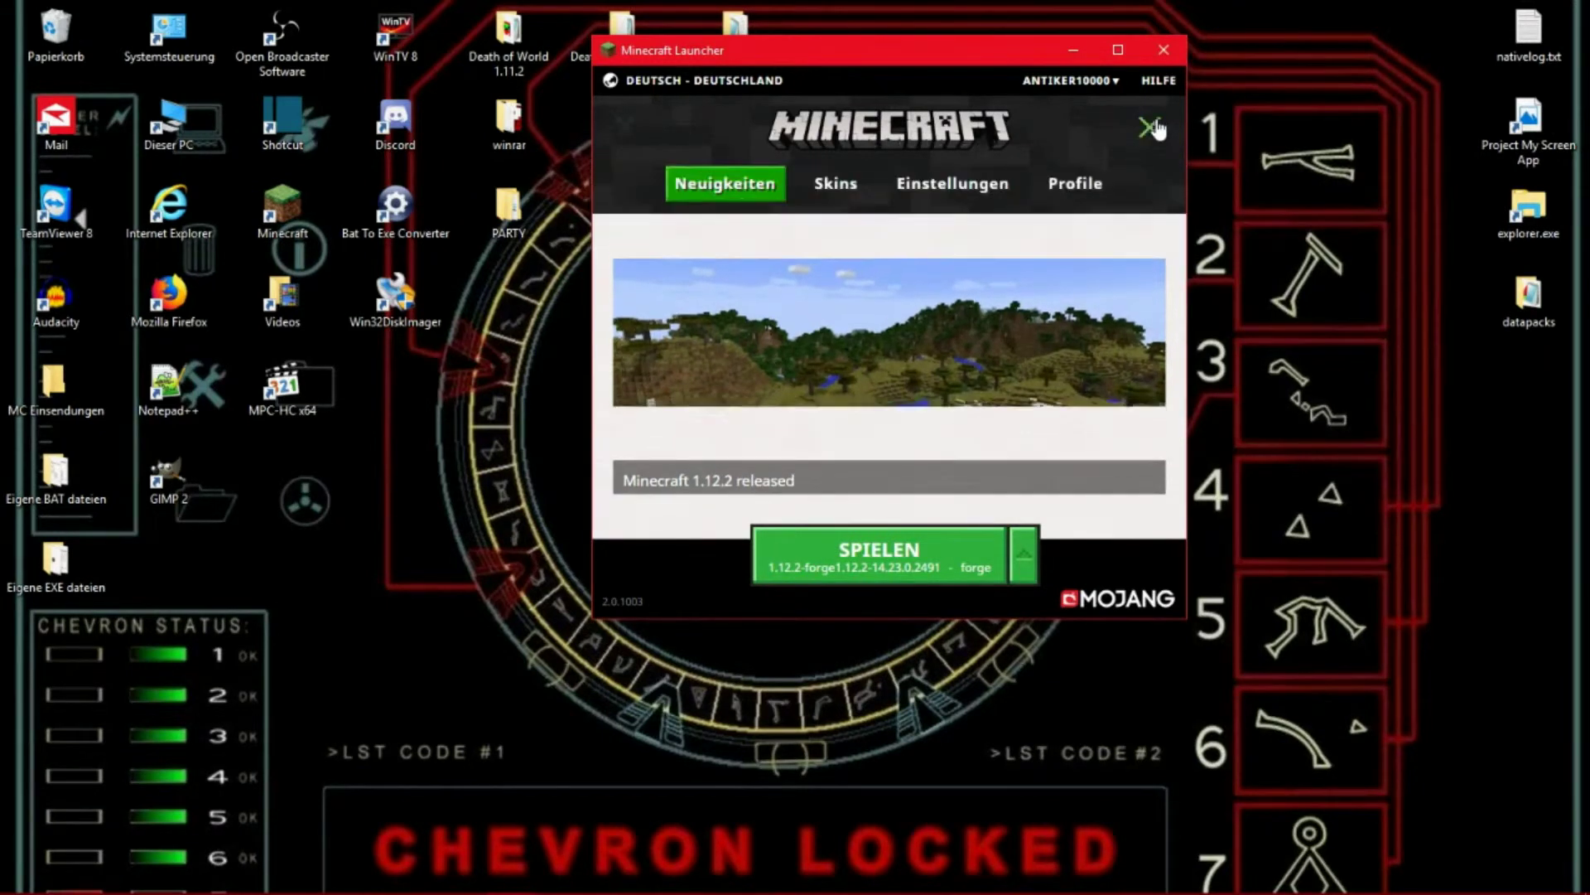
left_click(1063, 193)
scroll(869, 330, "down", 1)
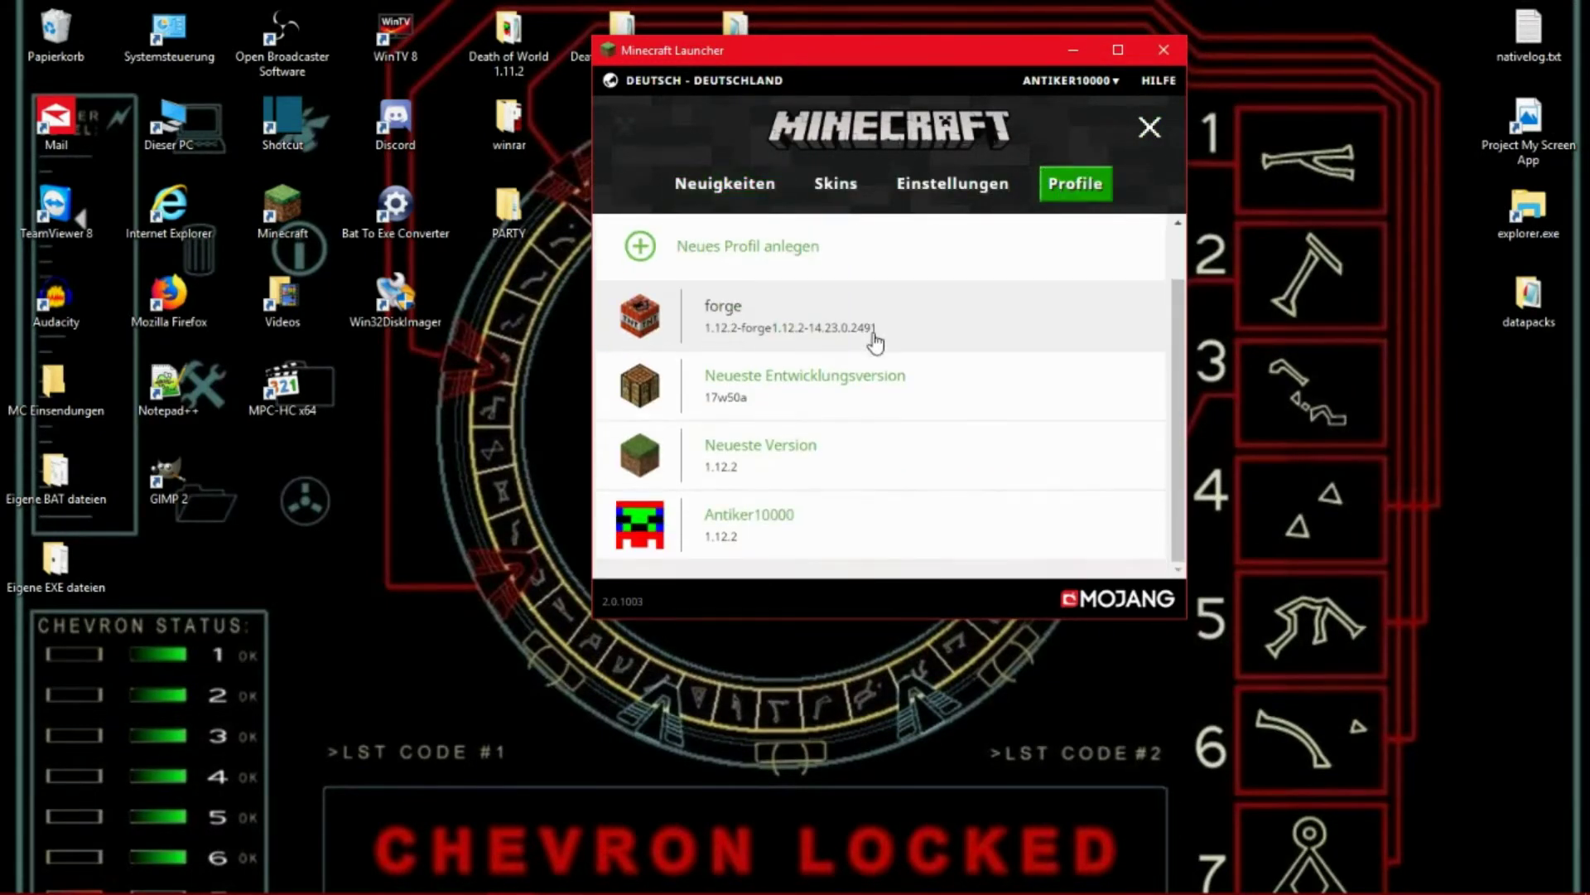
scroll(787, 500, "up", 1)
scroll(791, 492, "down", 1)
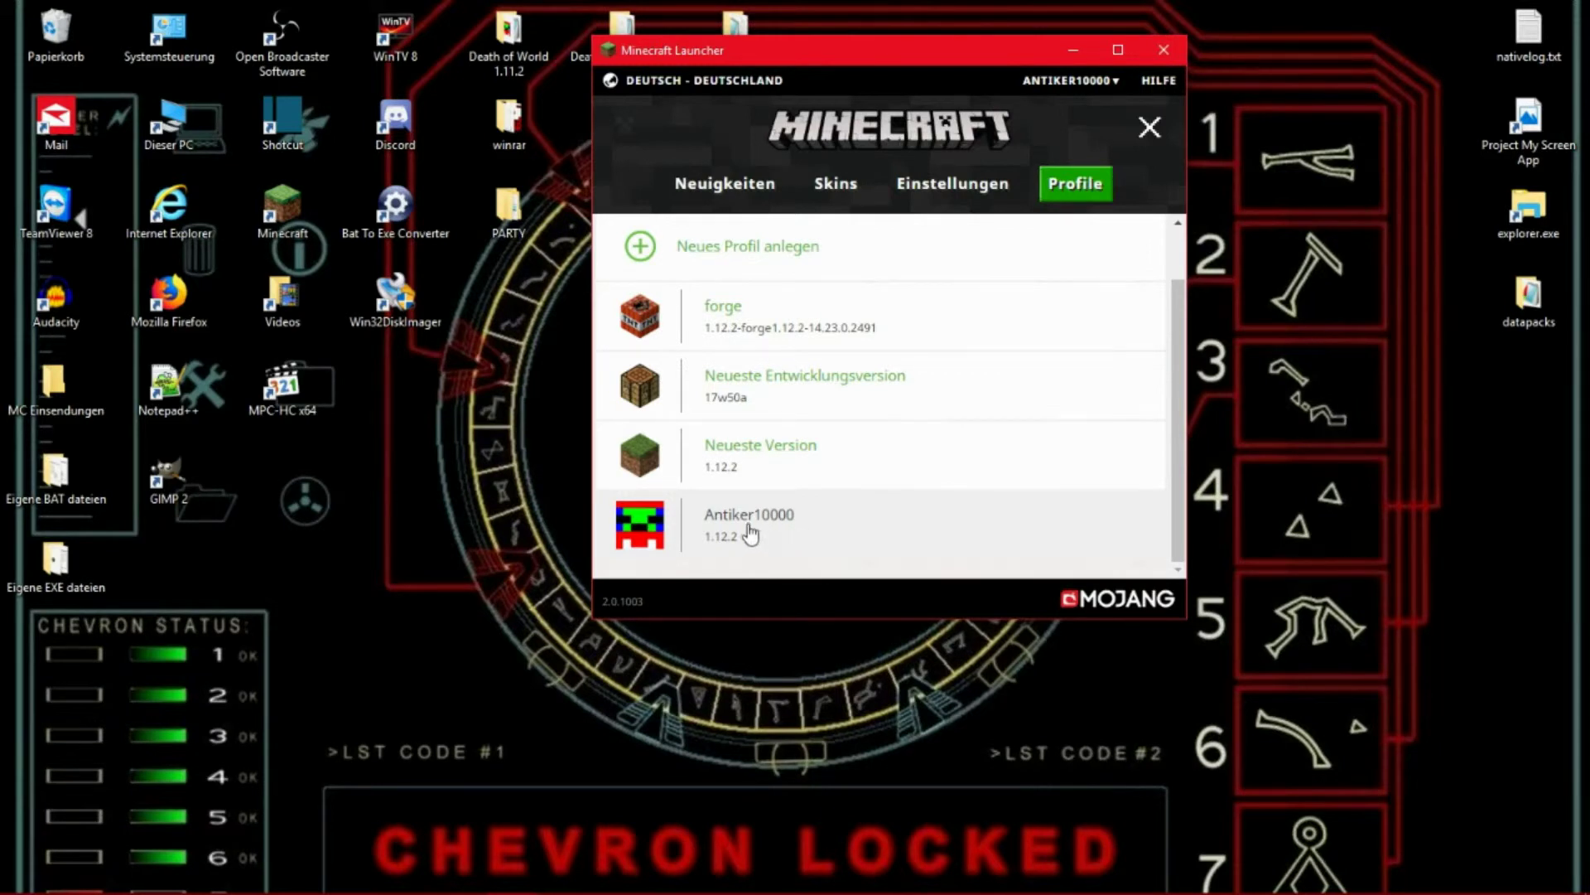
- Examine the game versions offered for the player's custom 1.12.2 profile, and return to the news page without saving
left_click(776, 528)
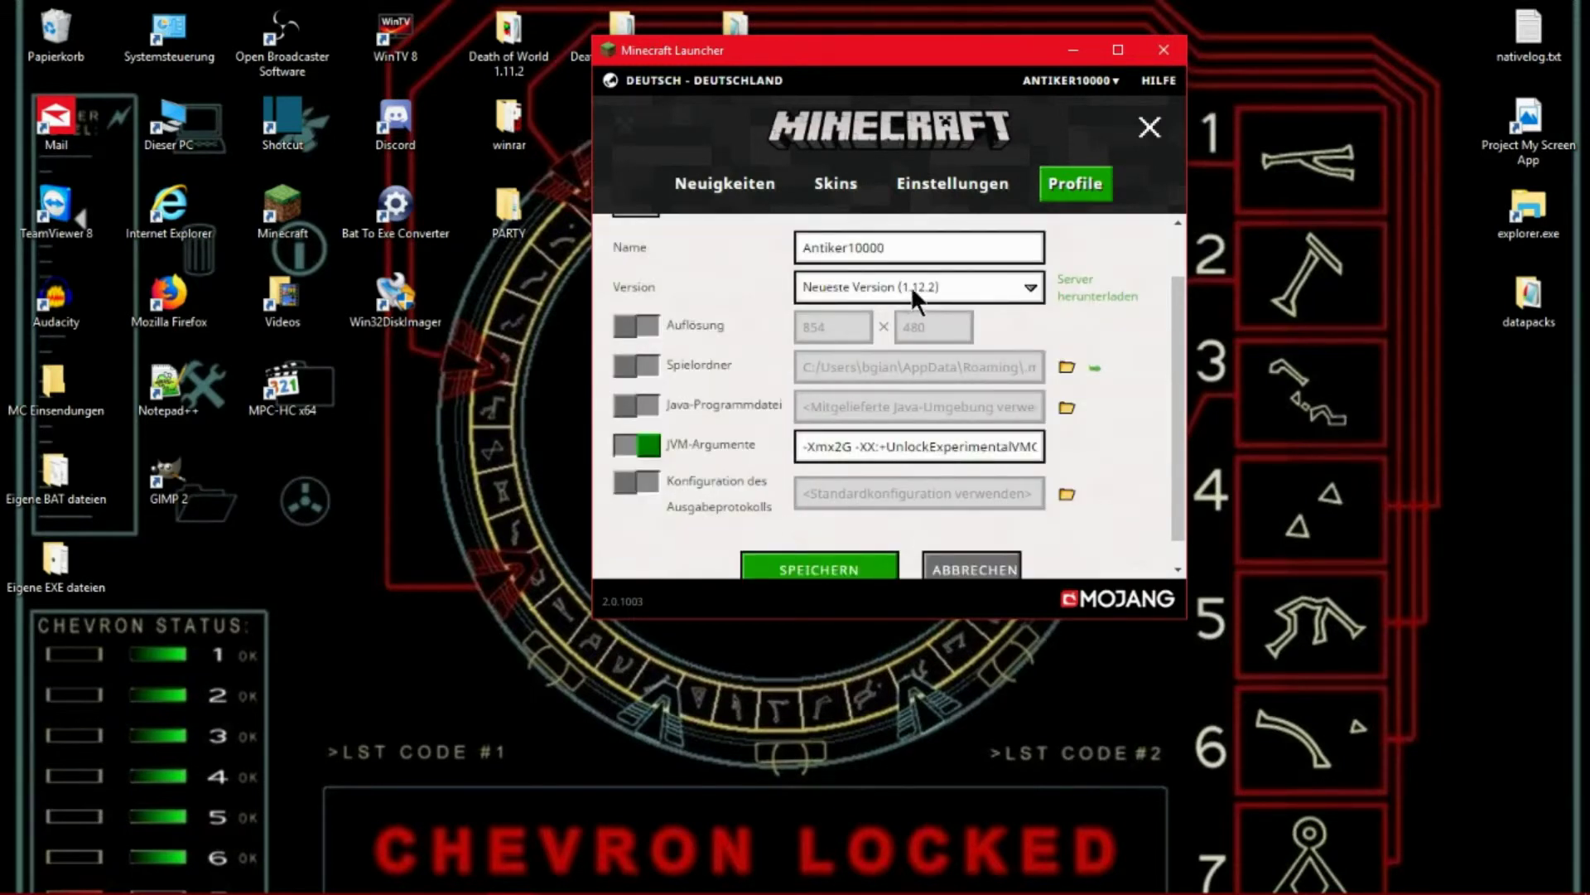
left_click(979, 286)
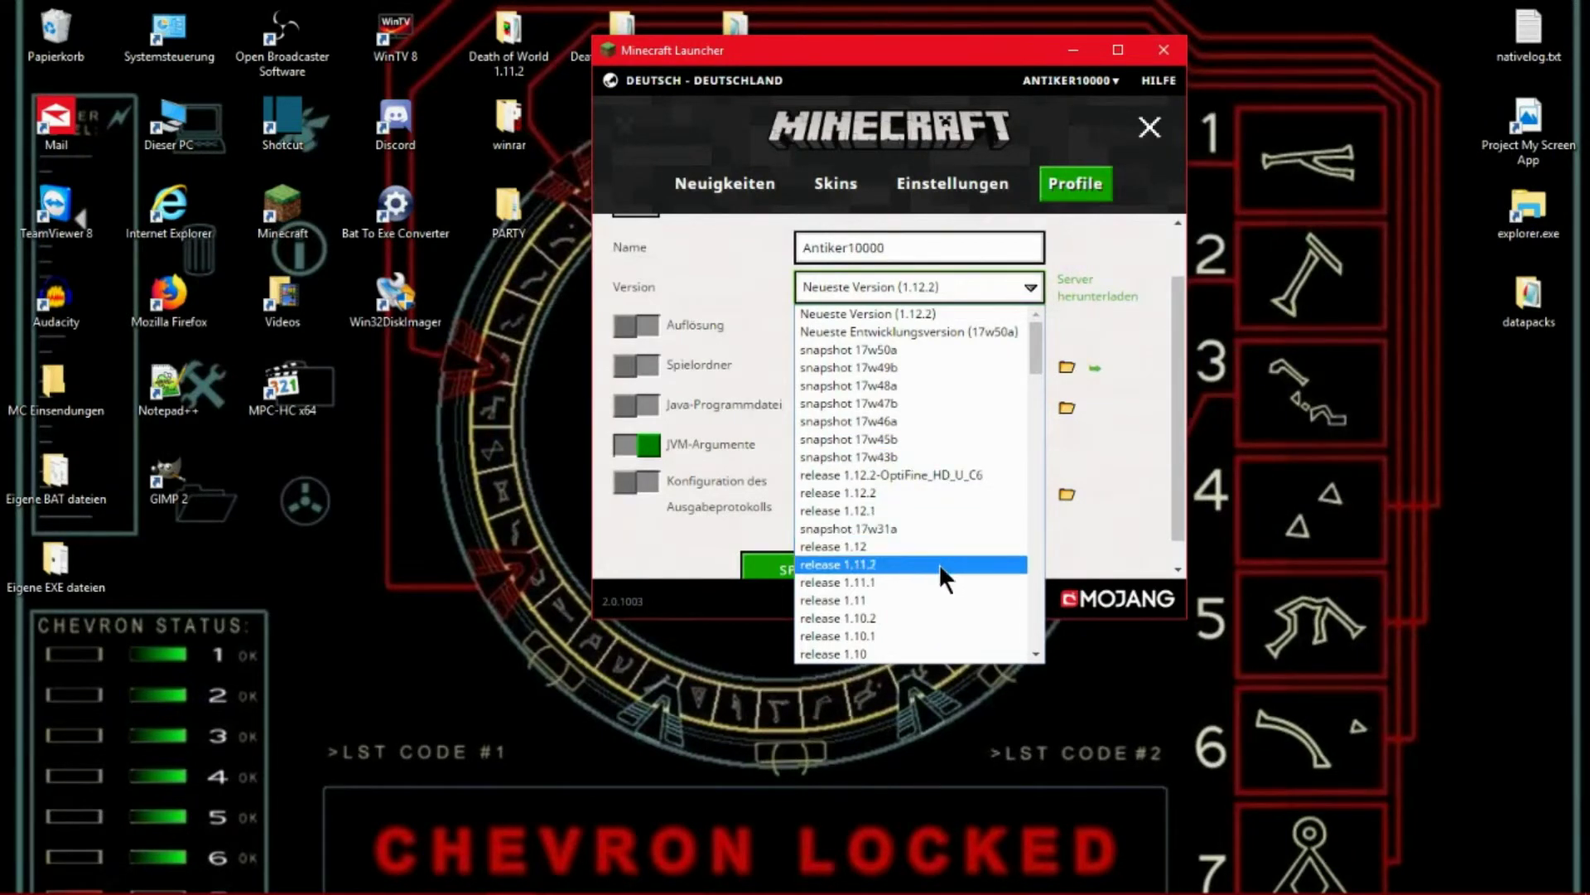
scroll(936, 553, "down", 7)
scroll(940, 537, "down", 9)
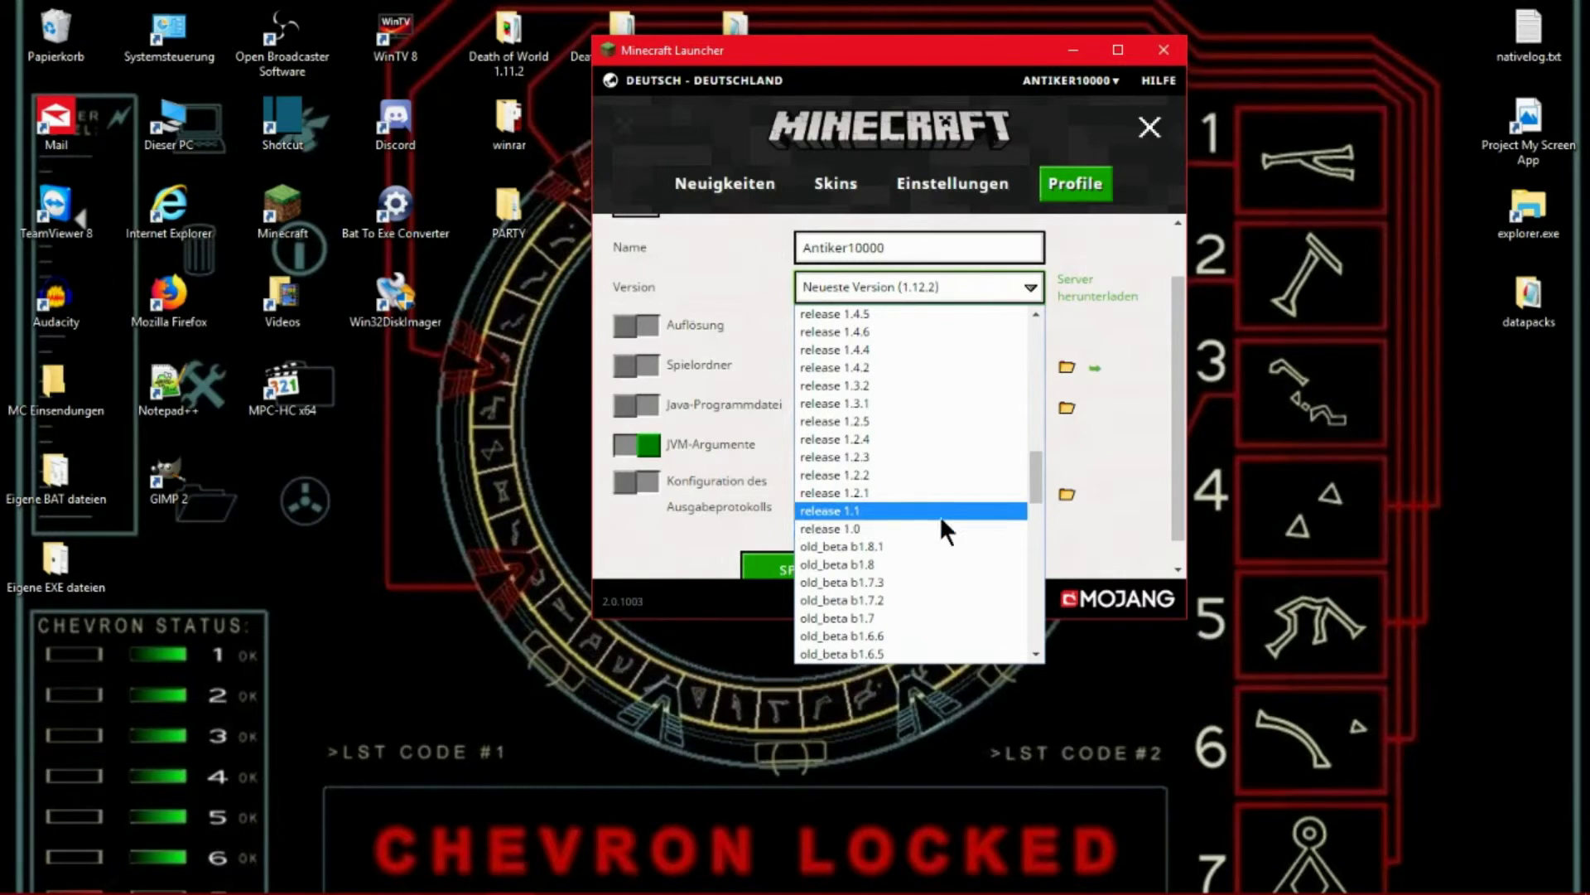
scroll(911, 500, "up", 12)
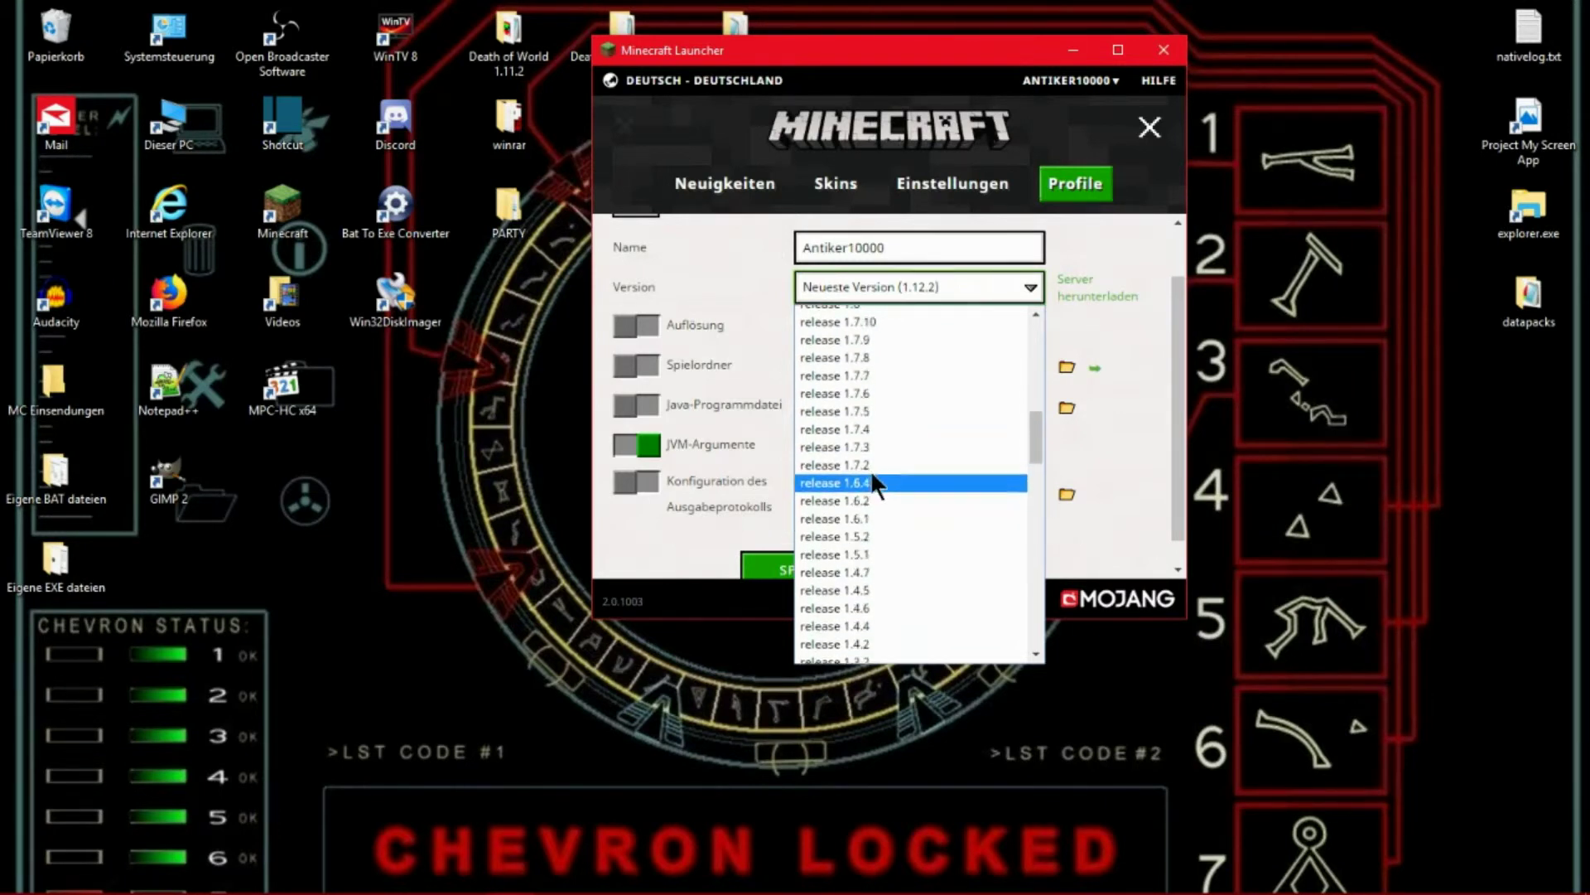
scroll(847, 411, "up", 4)
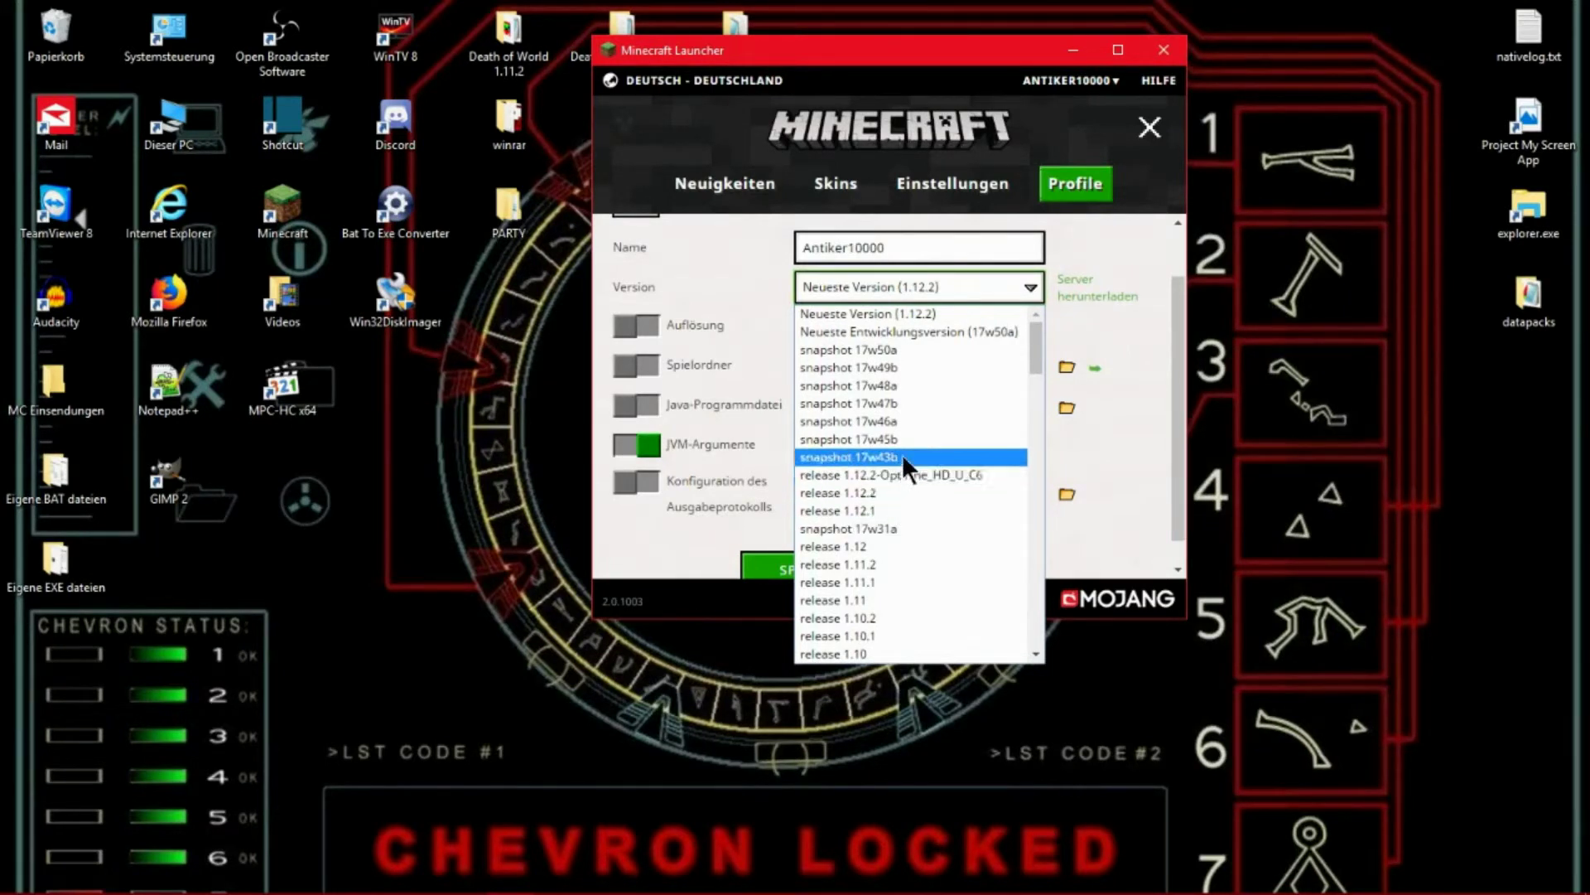
left_click(933, 278)
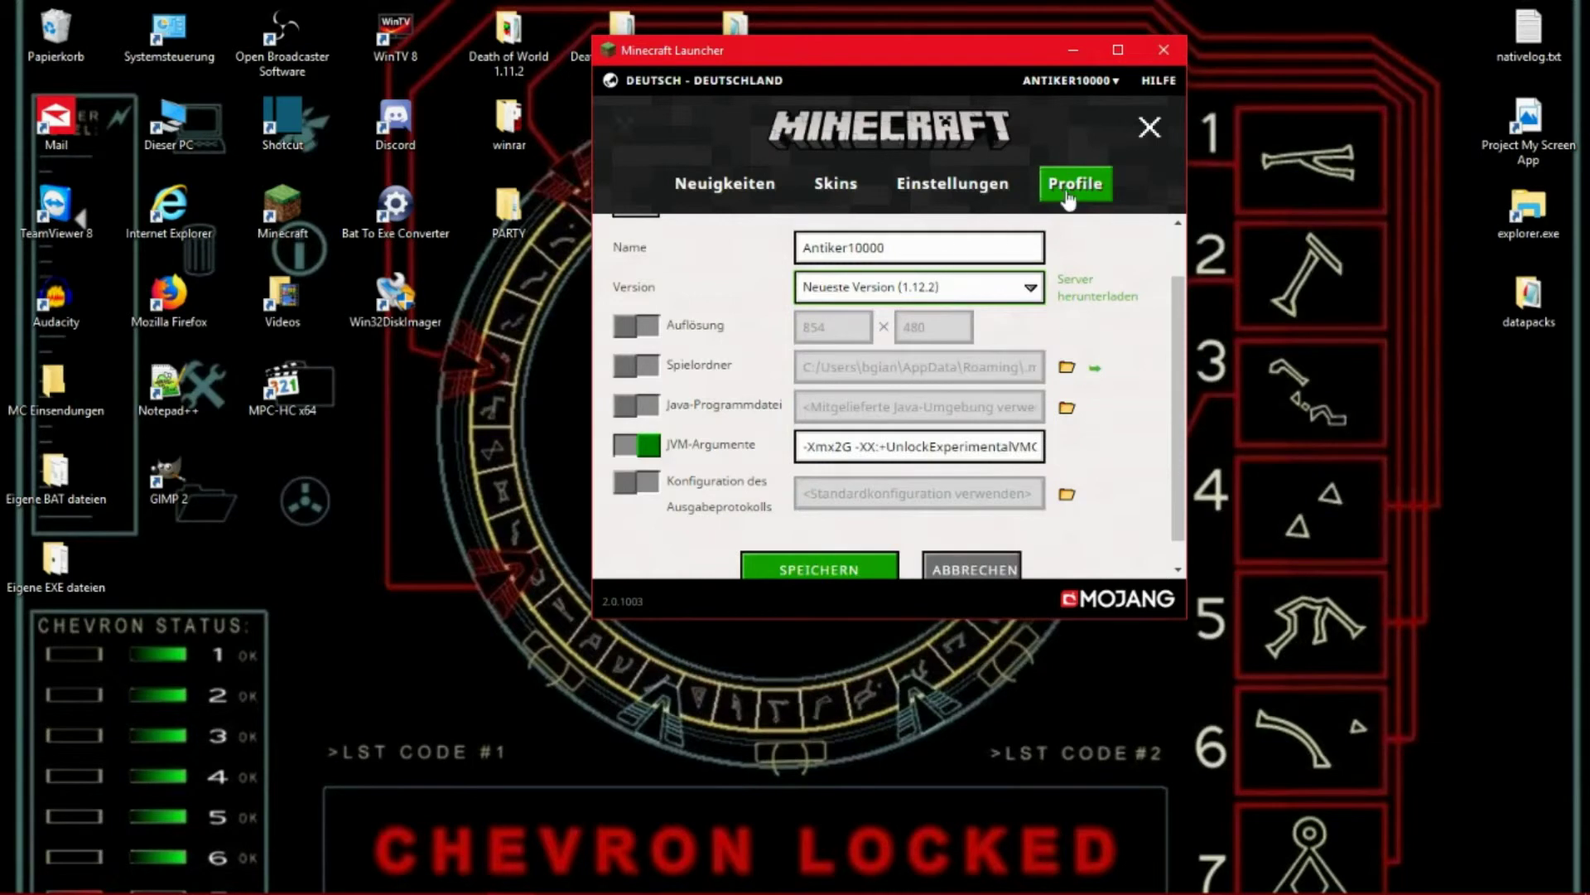
left_click(727, 184)
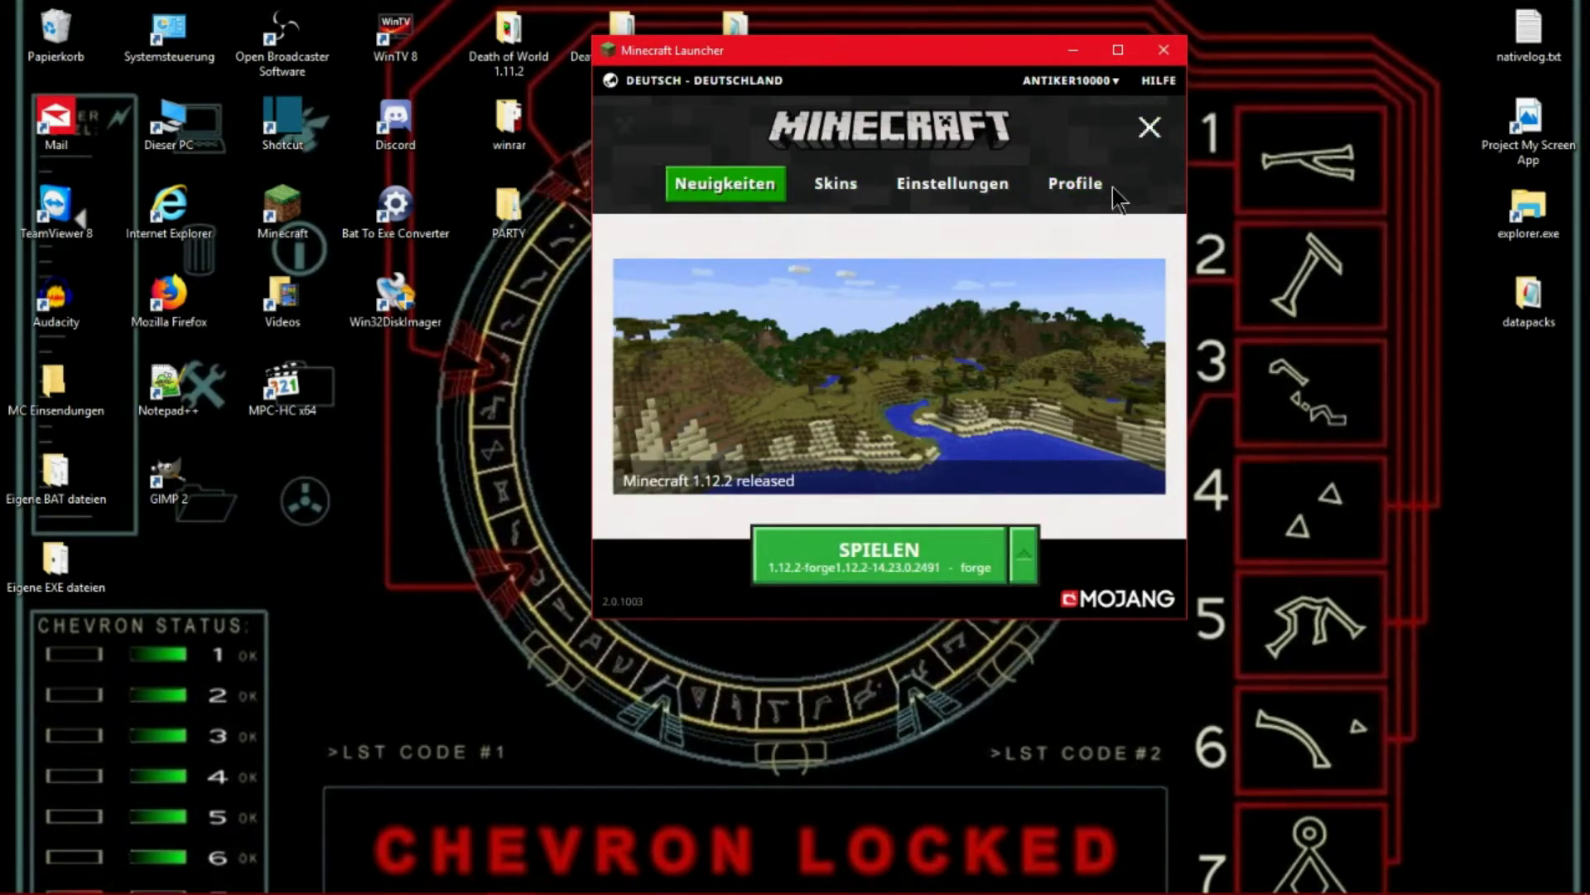
- Choose the forge profile for launching and examine the game versions offered in its profile settings, without changing its version
left_click(1019, 550)
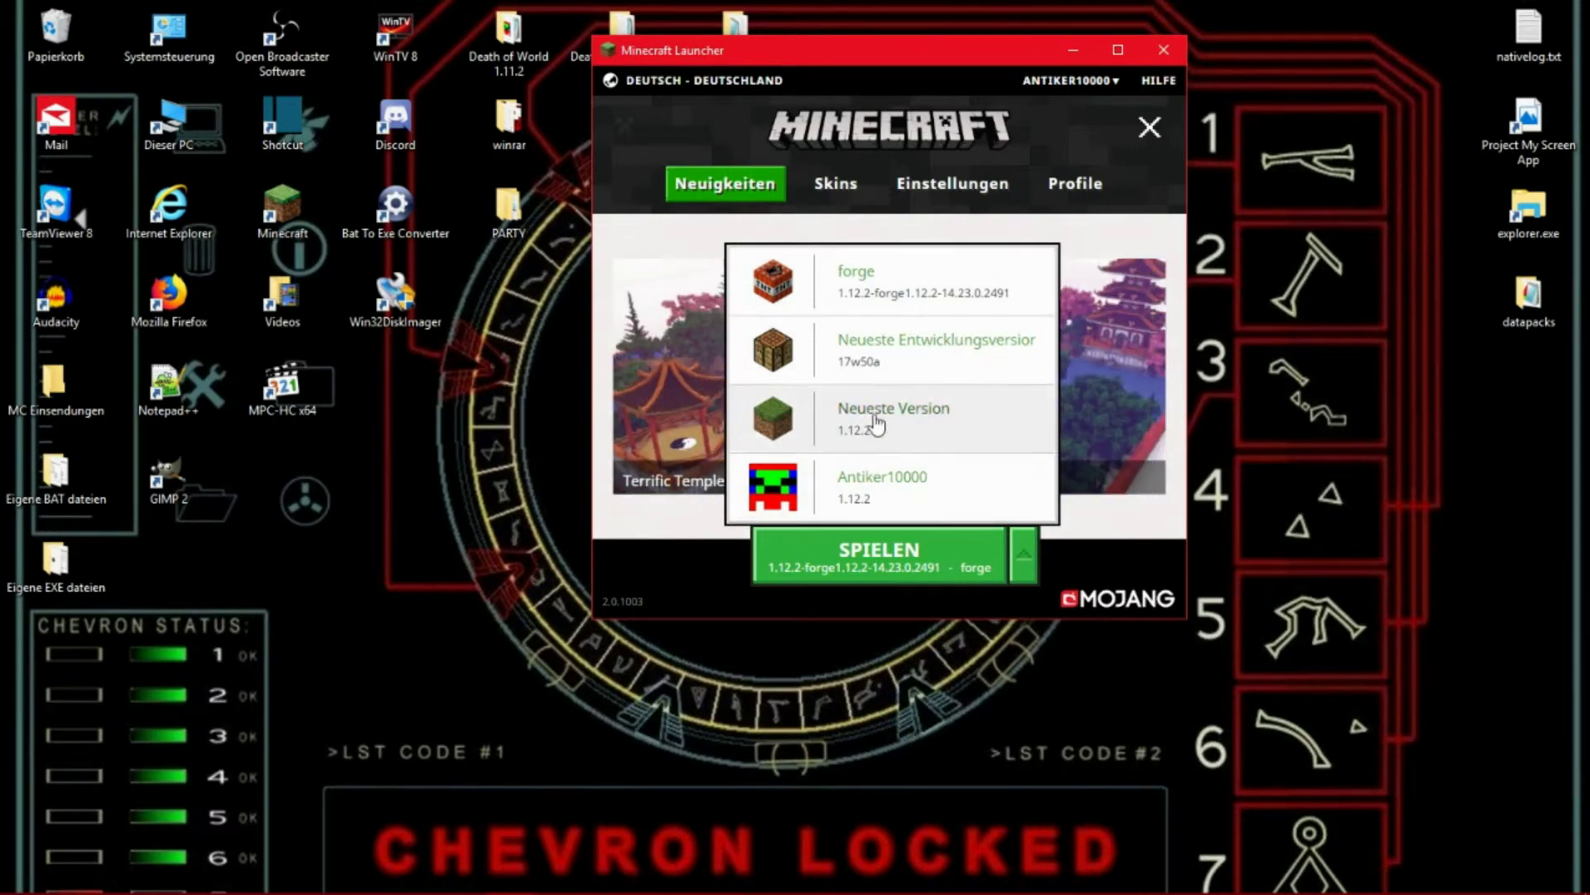
left_click(851, 256)
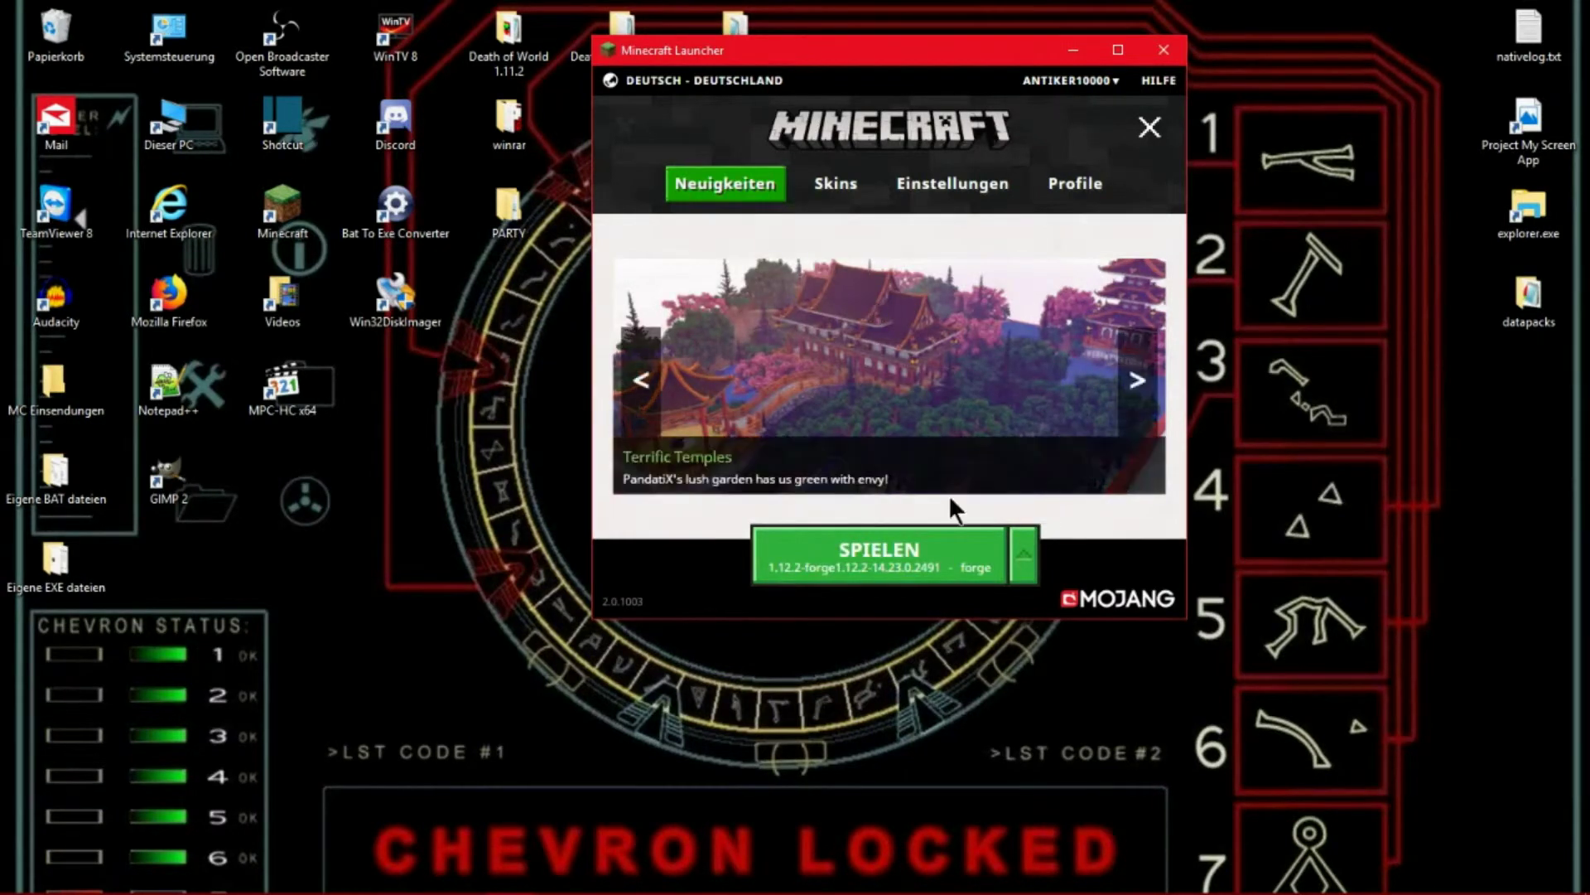
left_click(1075, 183)
left_click(785, 393)
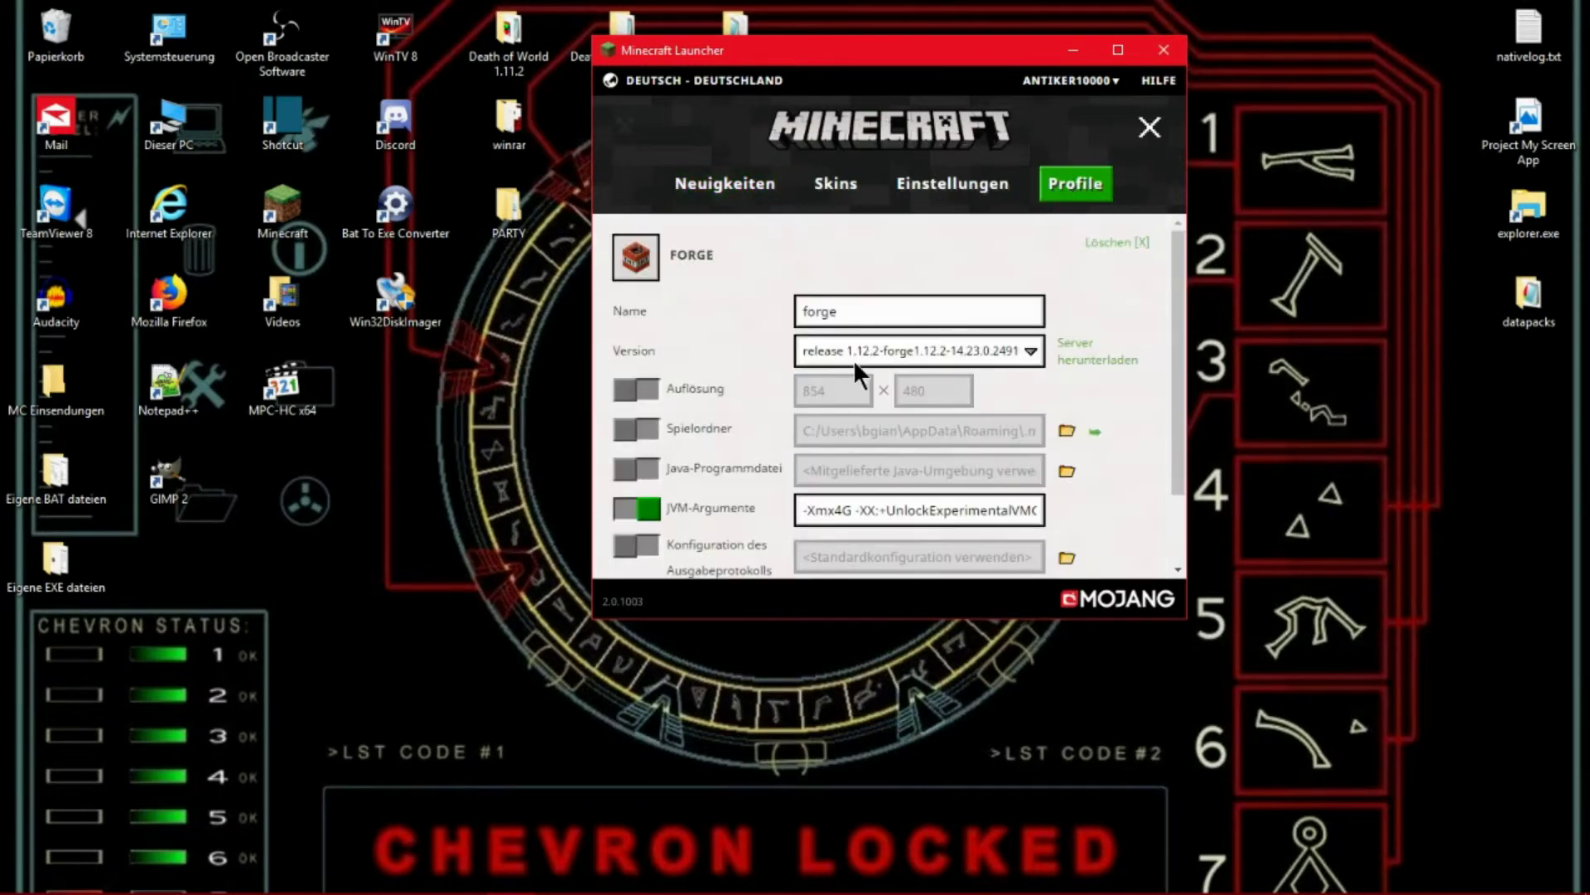
left_click(908, 346)
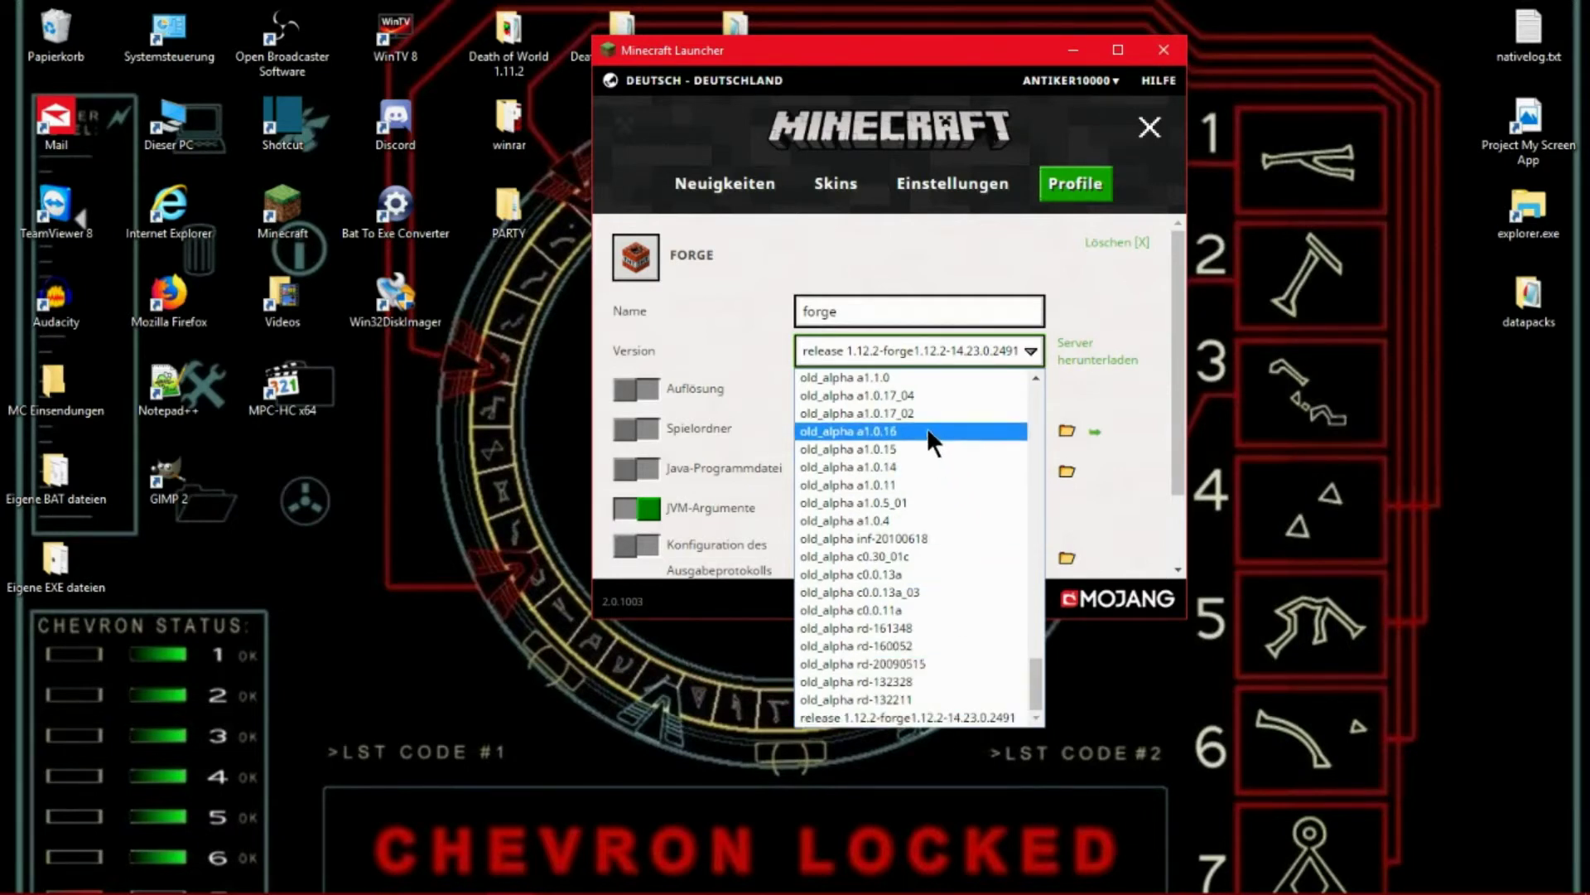
scroll(927, 426, "up", 10)
scroll(930, 456, "up", 15)
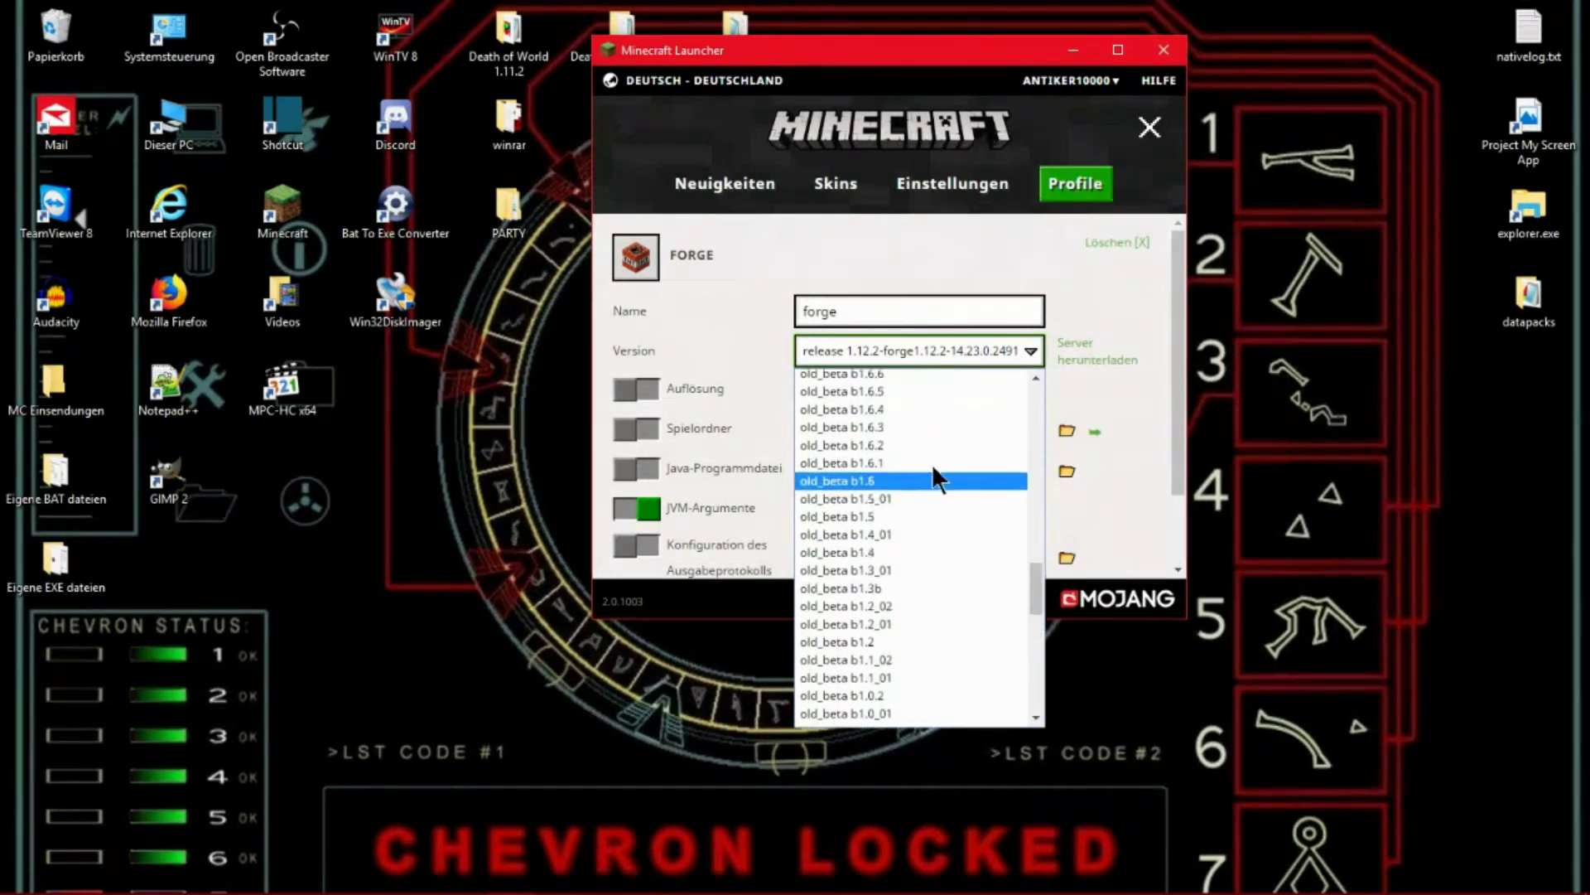
scroll(932, 494, "up", 10)
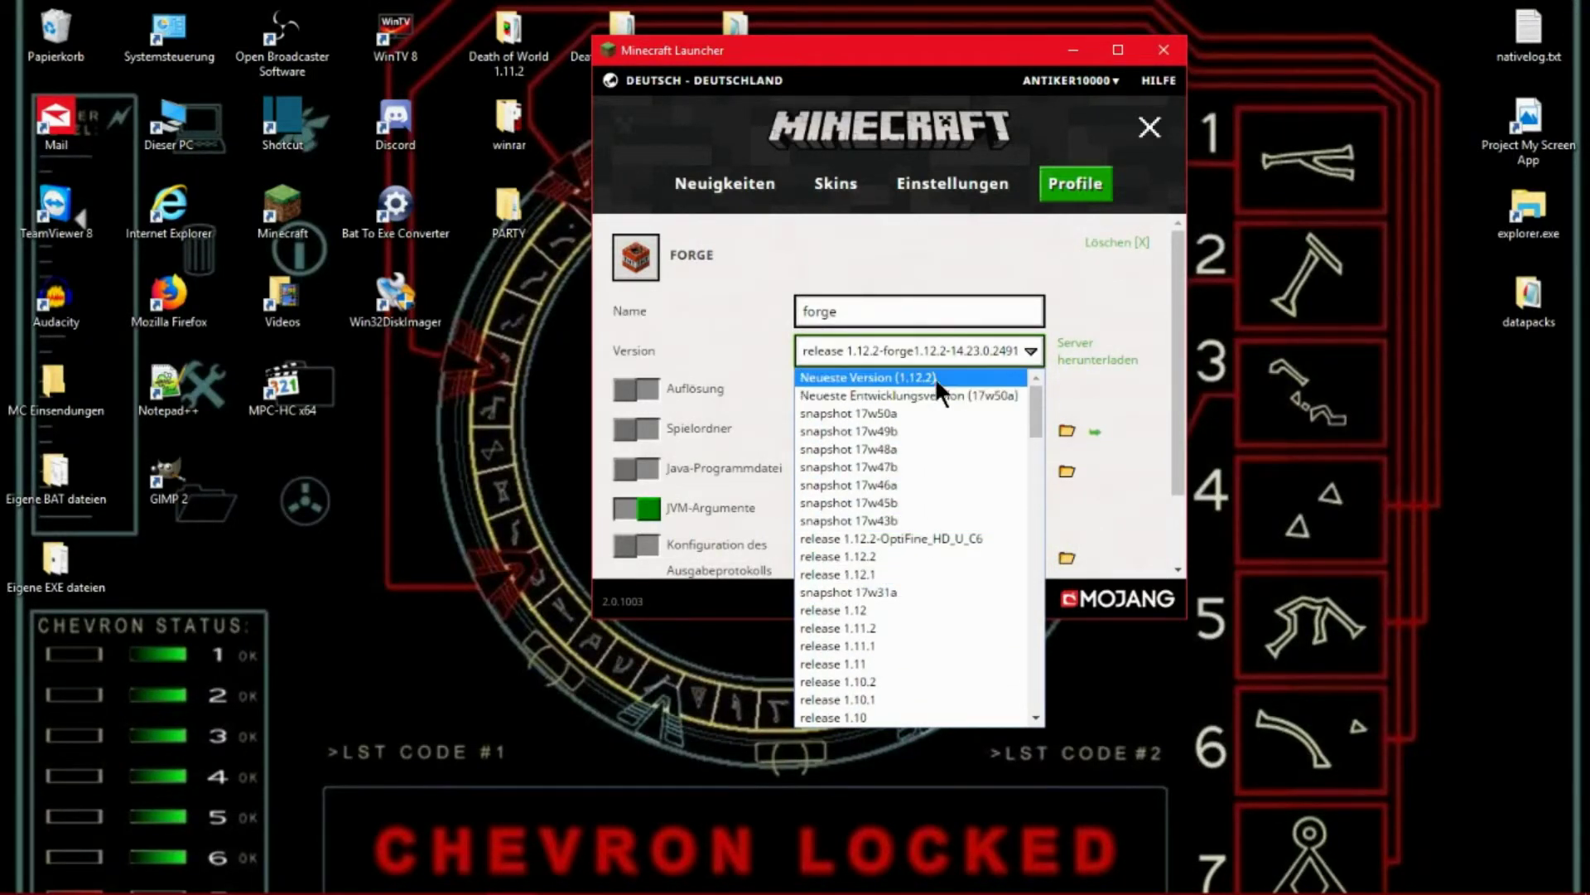
left_click(942, 262)
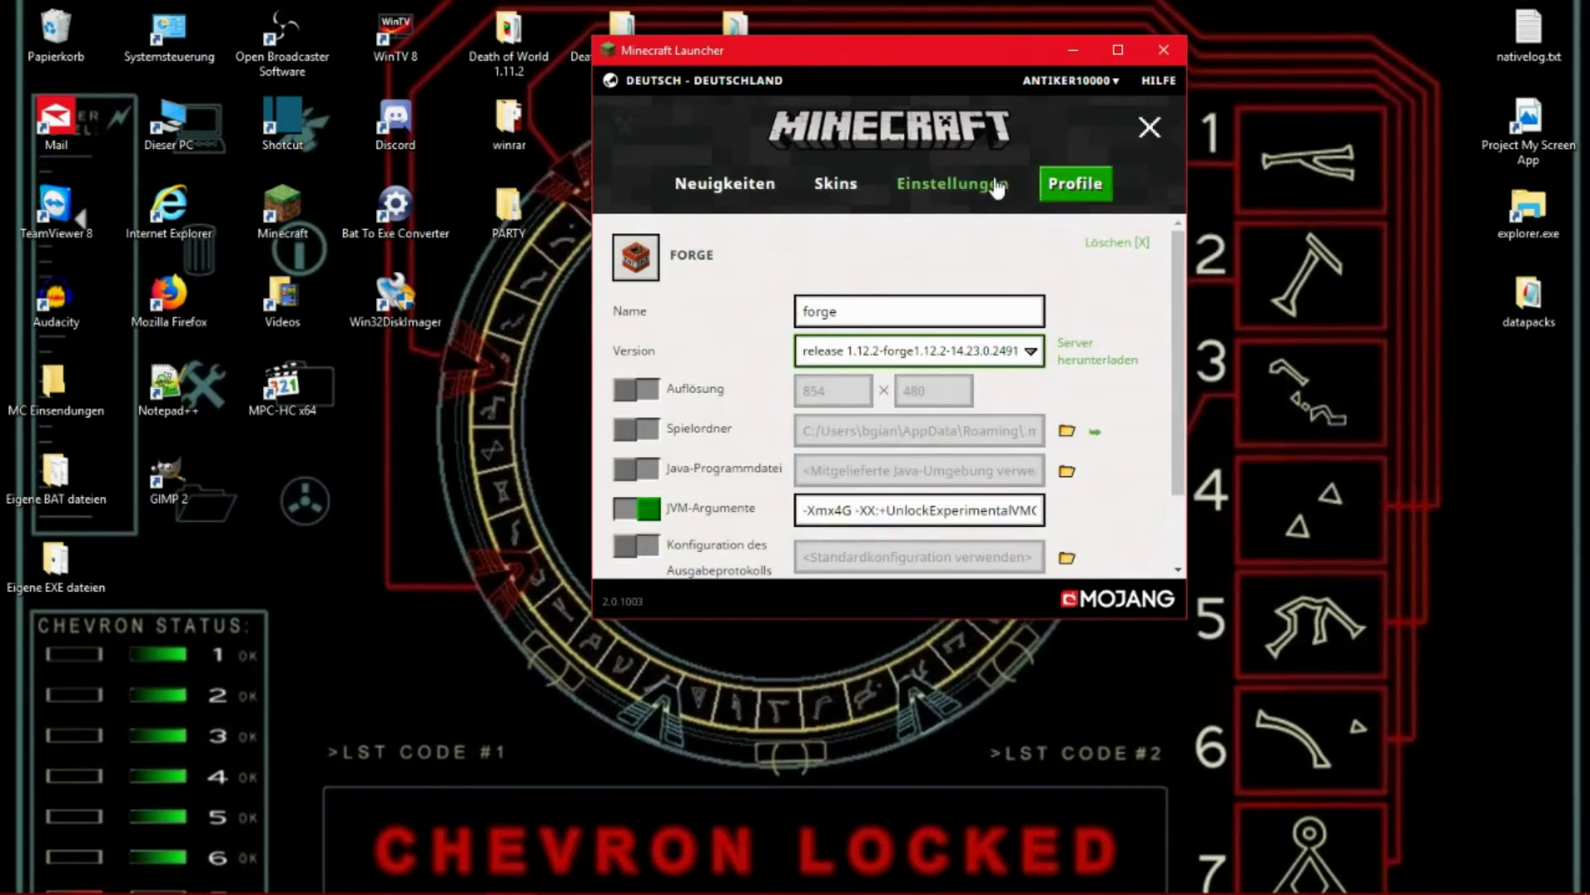
- Return the launcher to its news page, collapse its navigation, close it, and clear the desktop selection
left_click(728, 184)
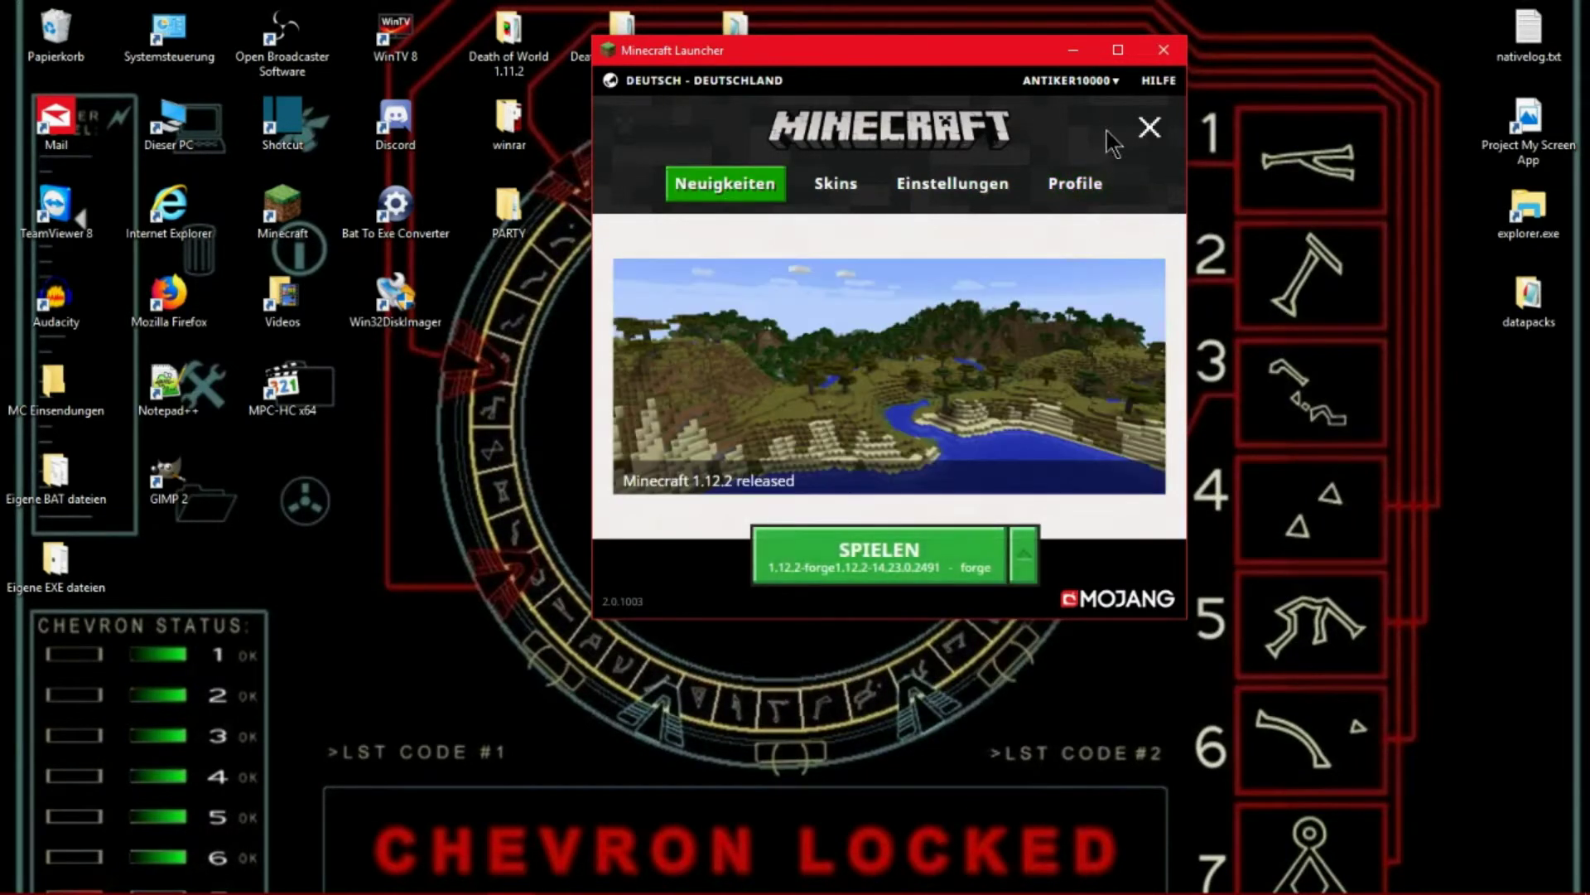
left_click(1149, 137)
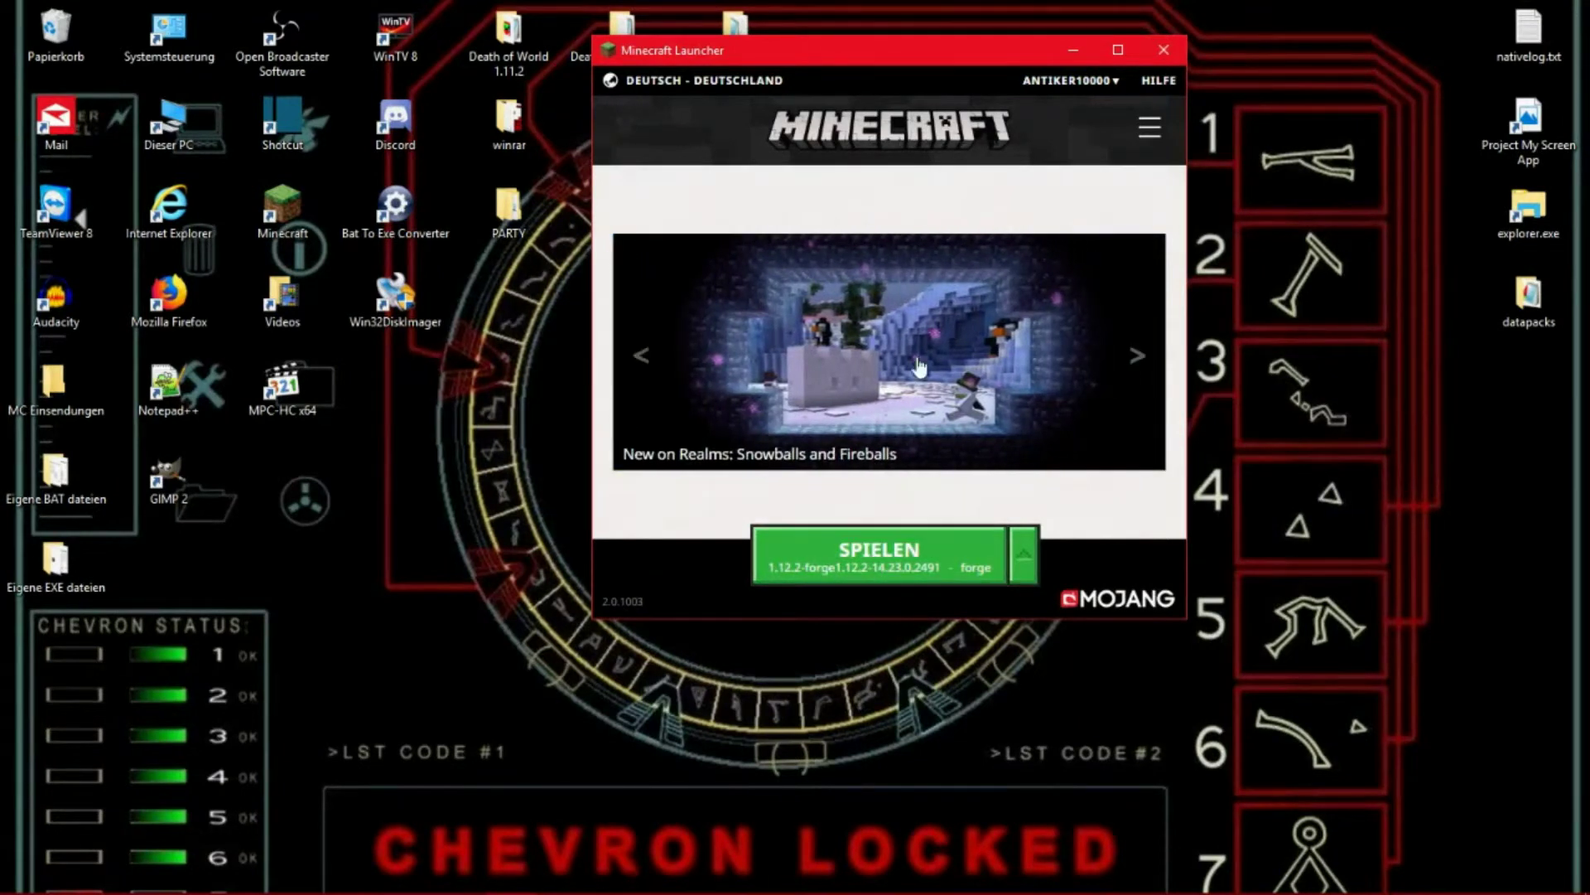
left_click(1173, 51)
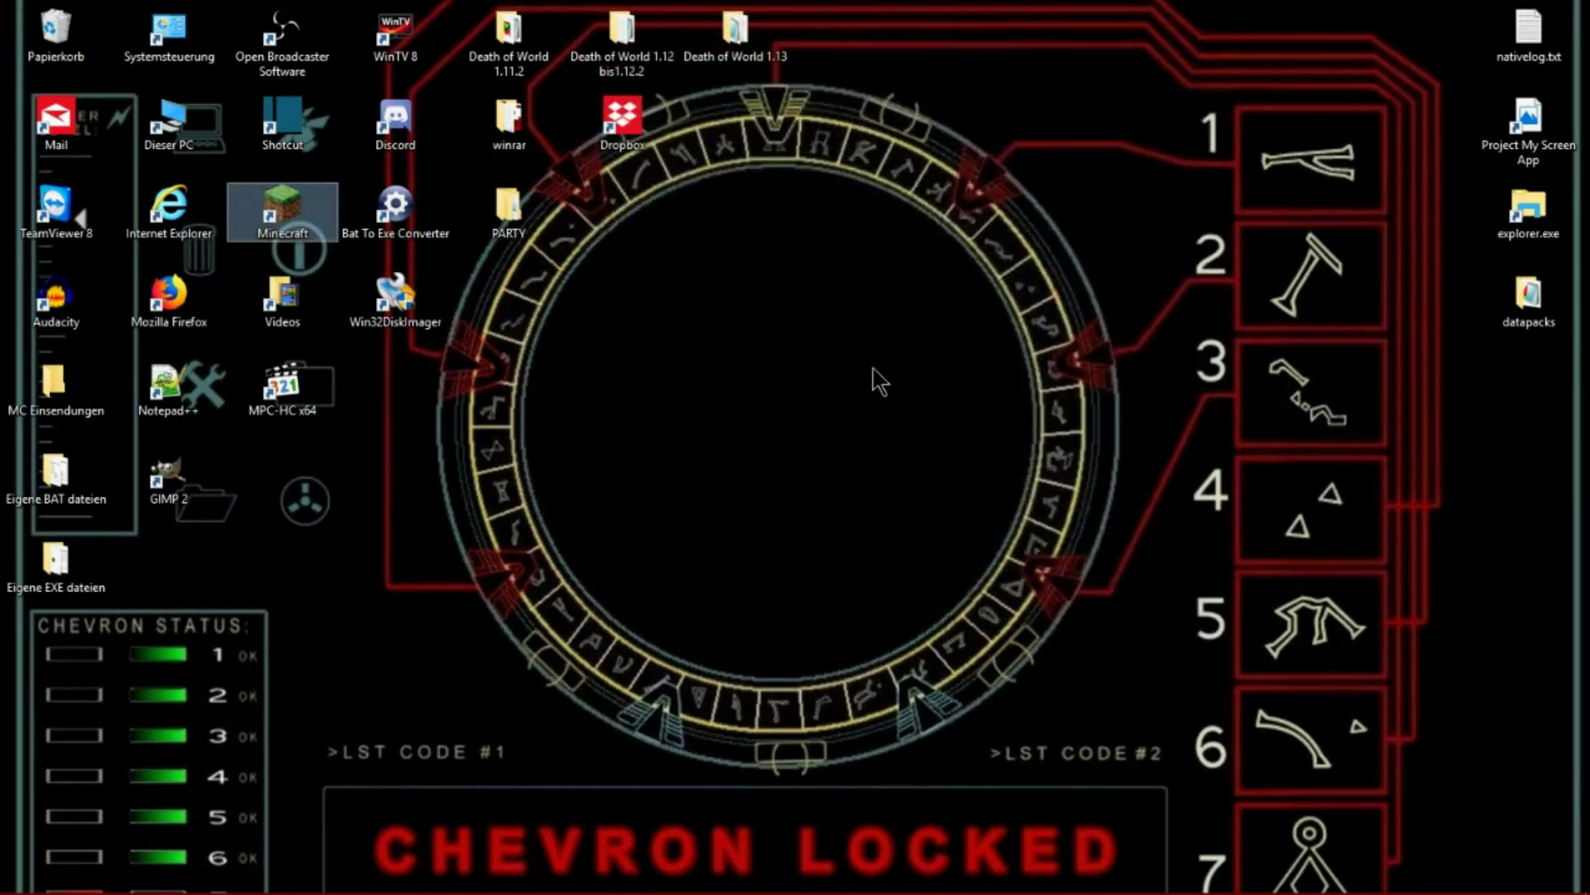
left_click(737, 393)
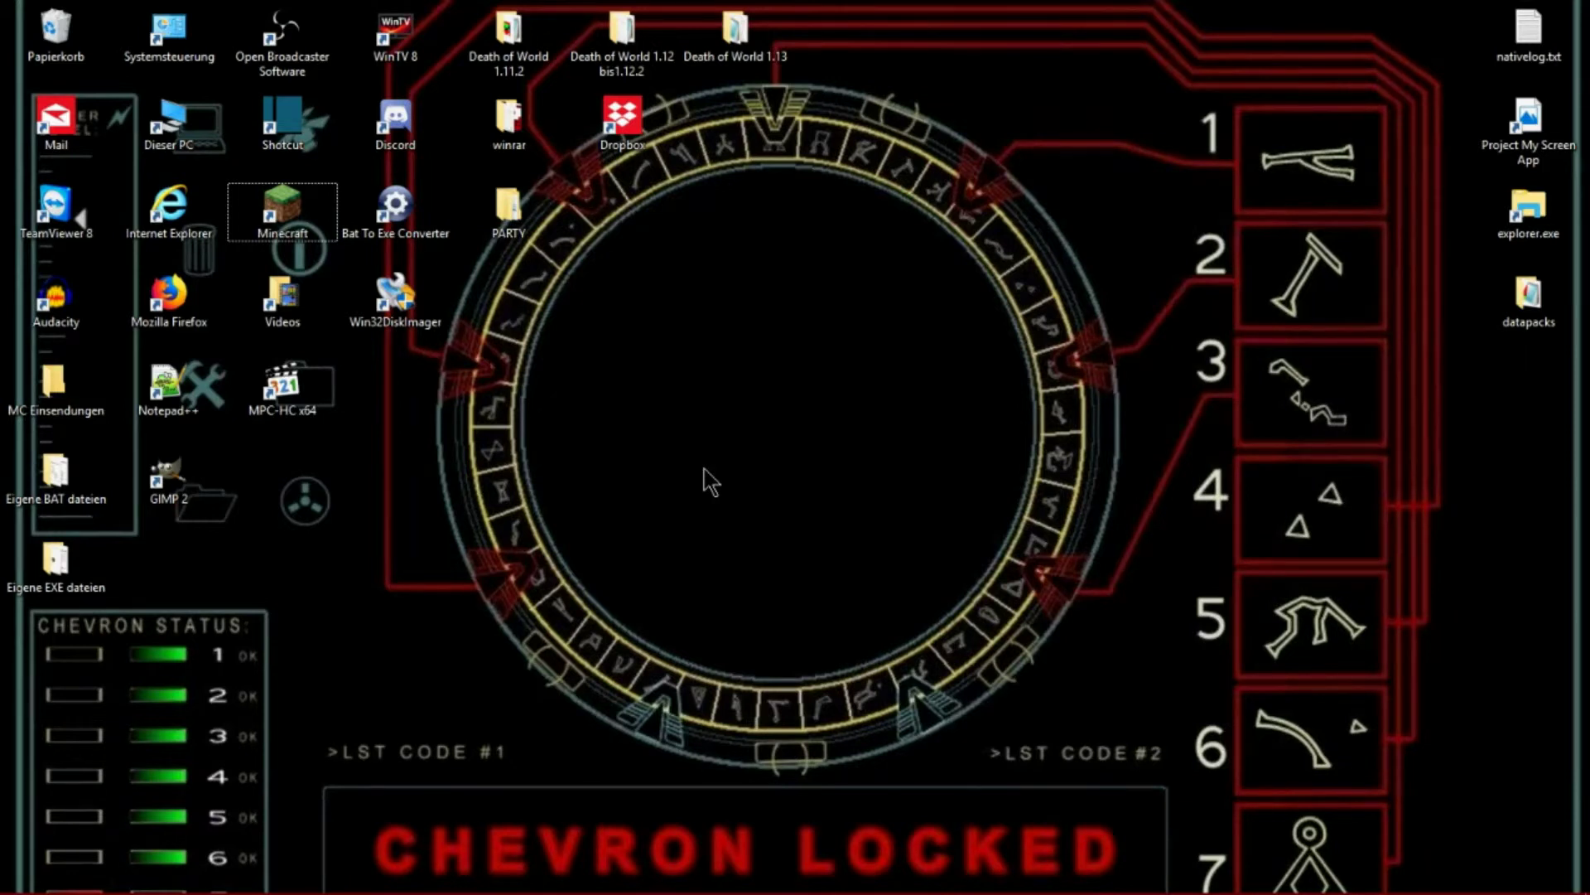
- Open the %appdata% folder through the Windows Run dialog and move its File Explorer window aside on the desktop
key("super+r")
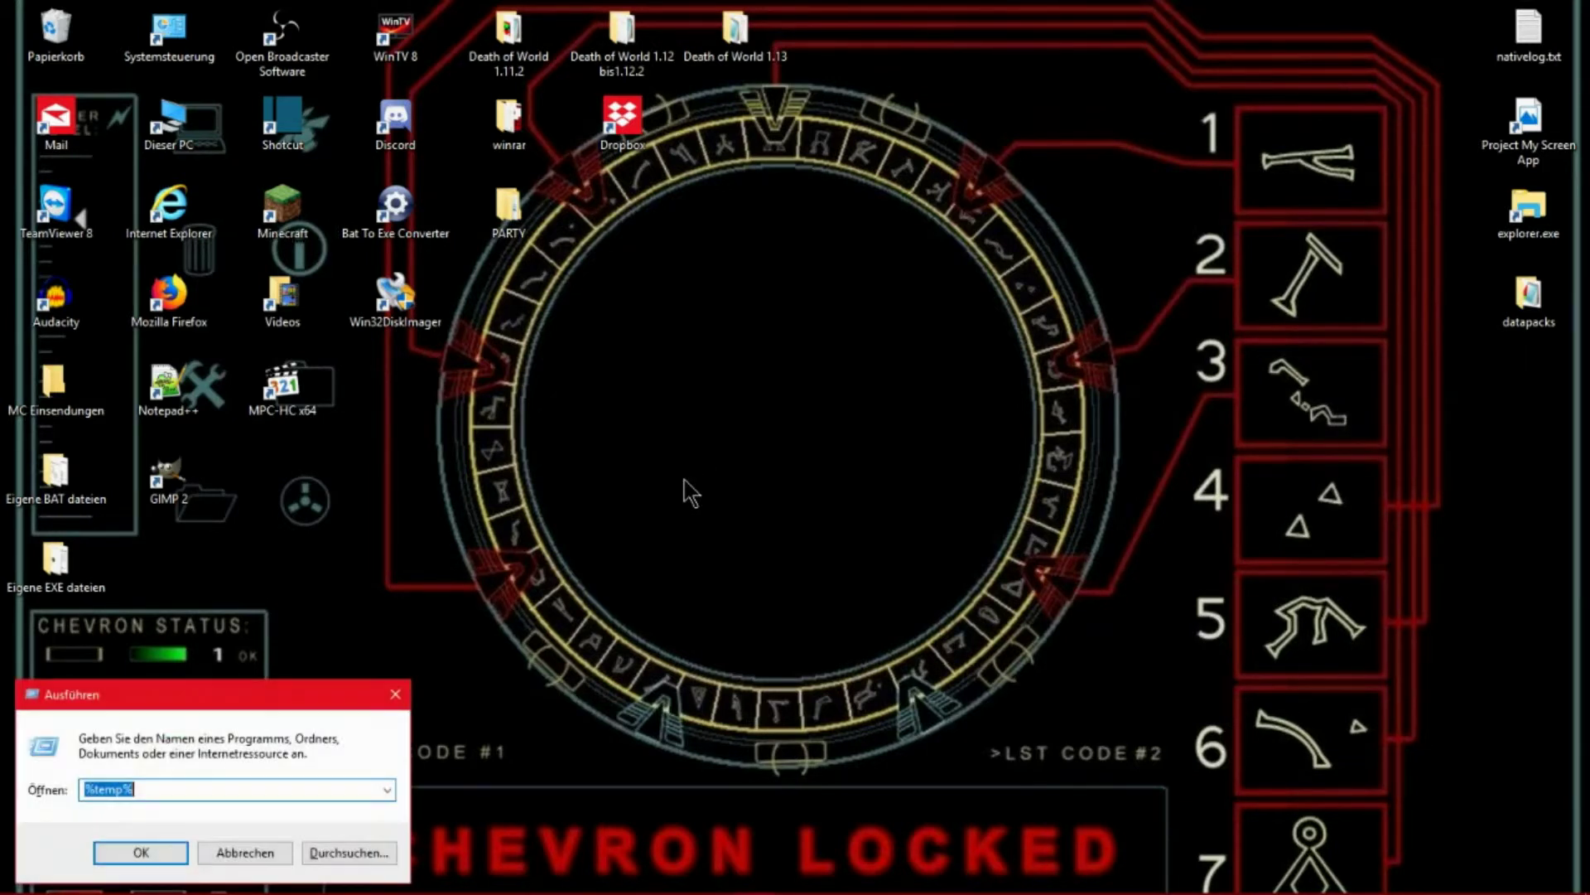
left_click_drag(282, 693, 838, 315)
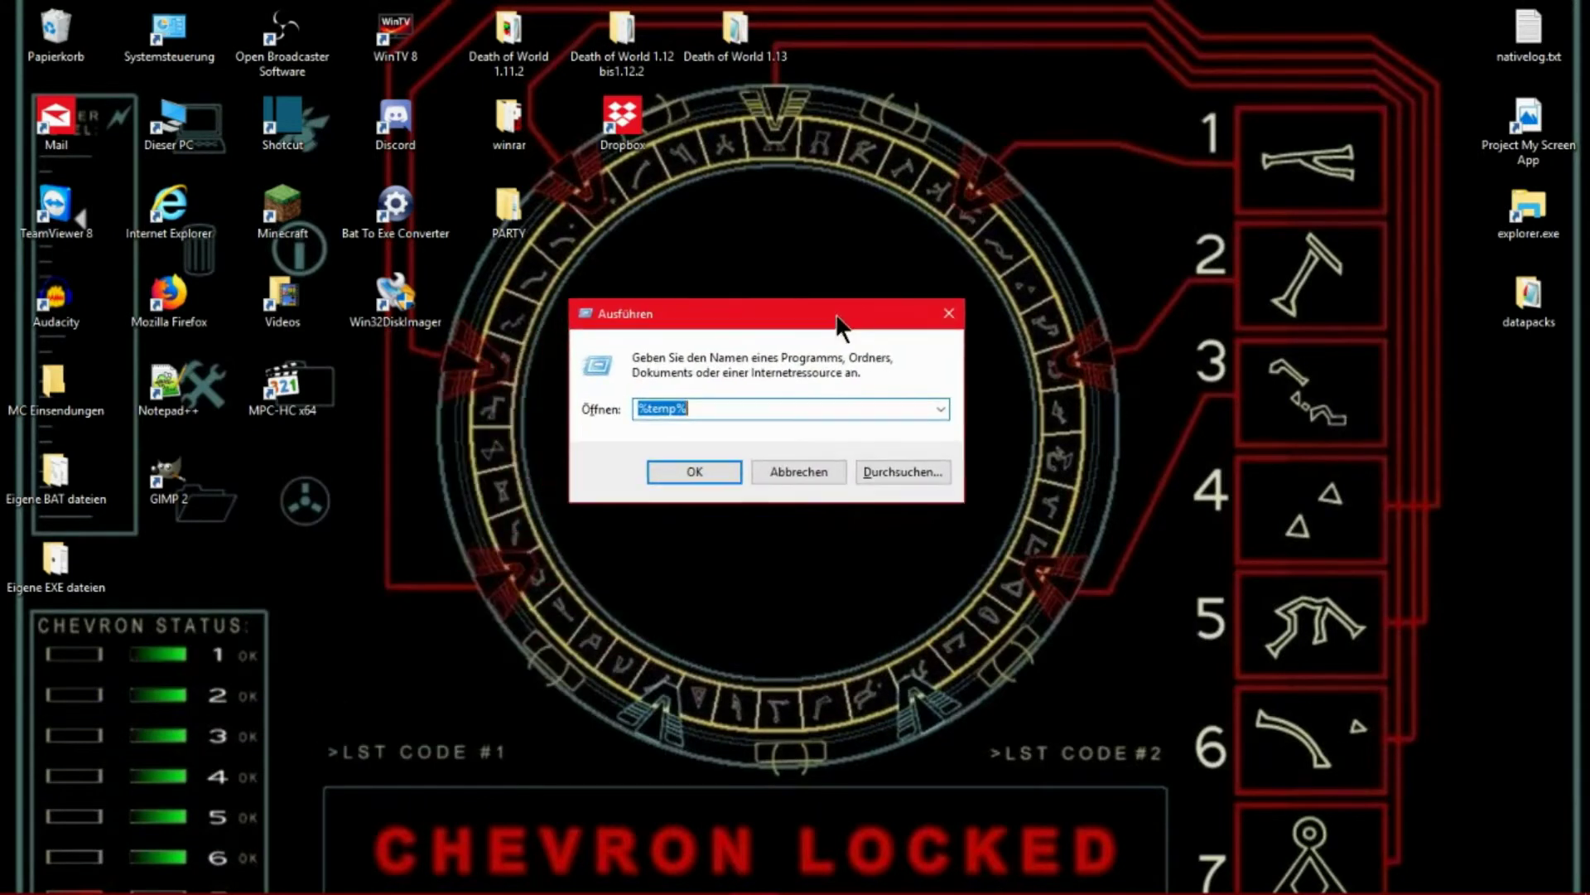
left_click(942, 408)
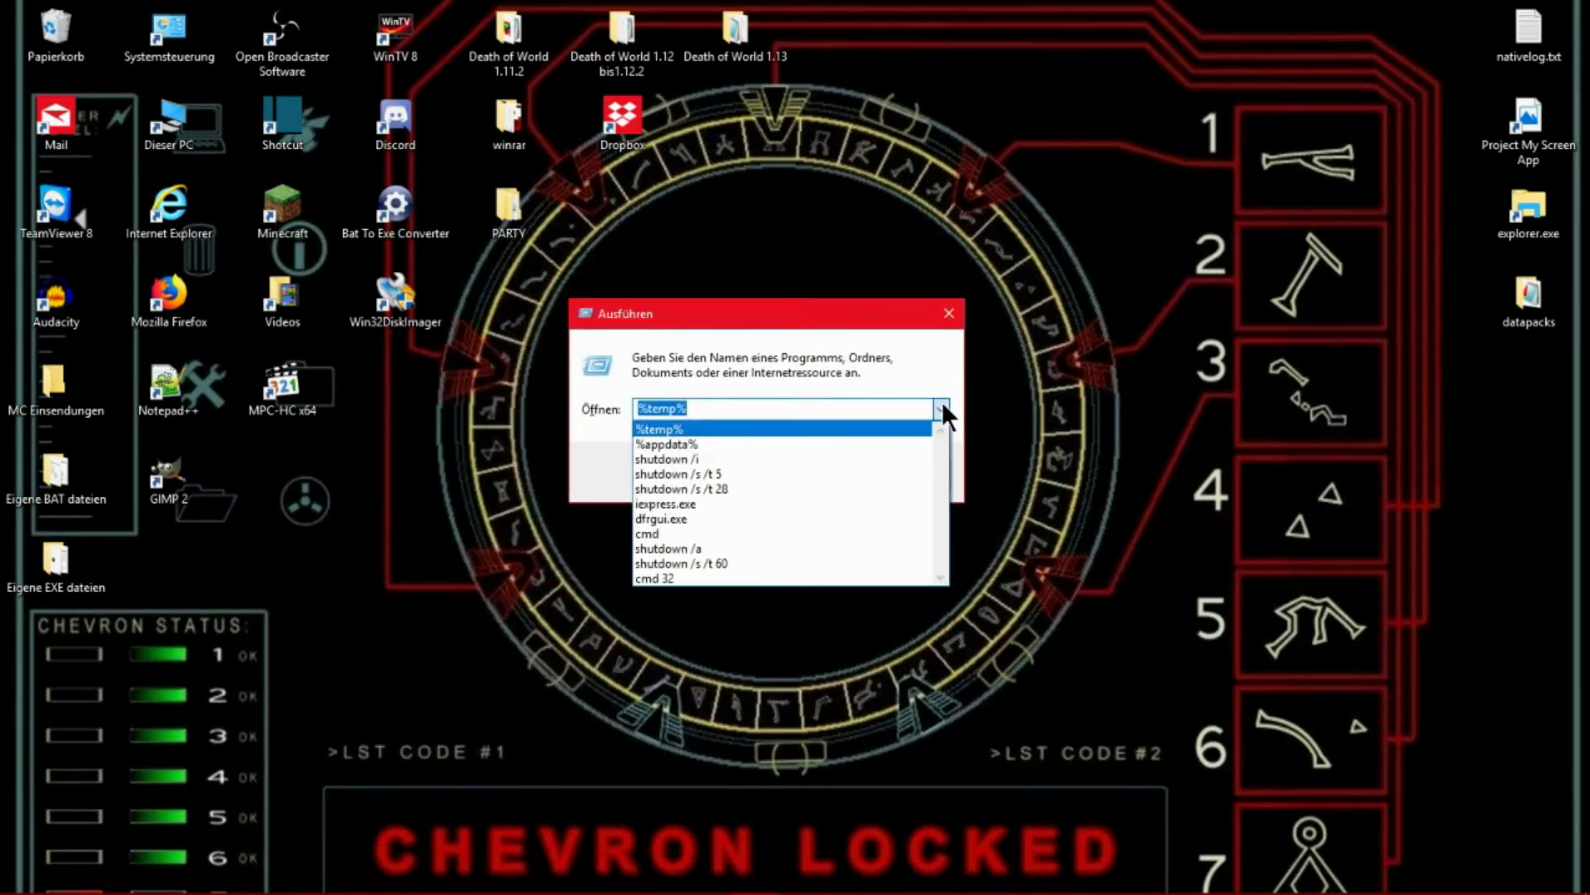
left_click(912, 445)
left_click(692, 469)
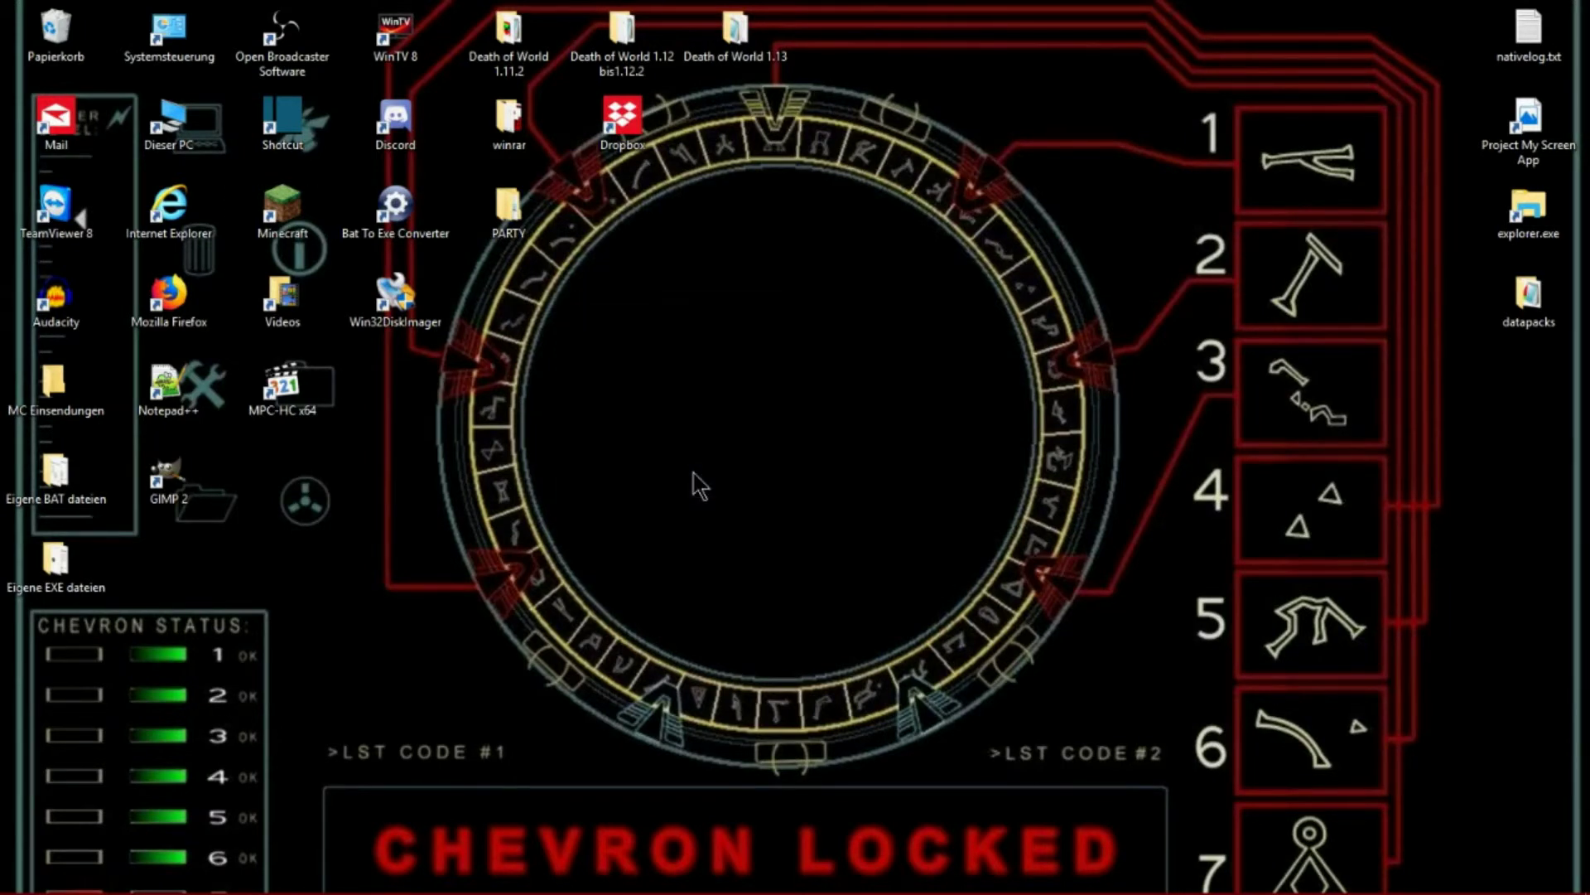
left_click_drag(552, 20, 1201, 85)
- Open the mods folder inside .minecraft and select OptiFine_1.12.2_HD_U_C6.jar
double_click(973, 307)
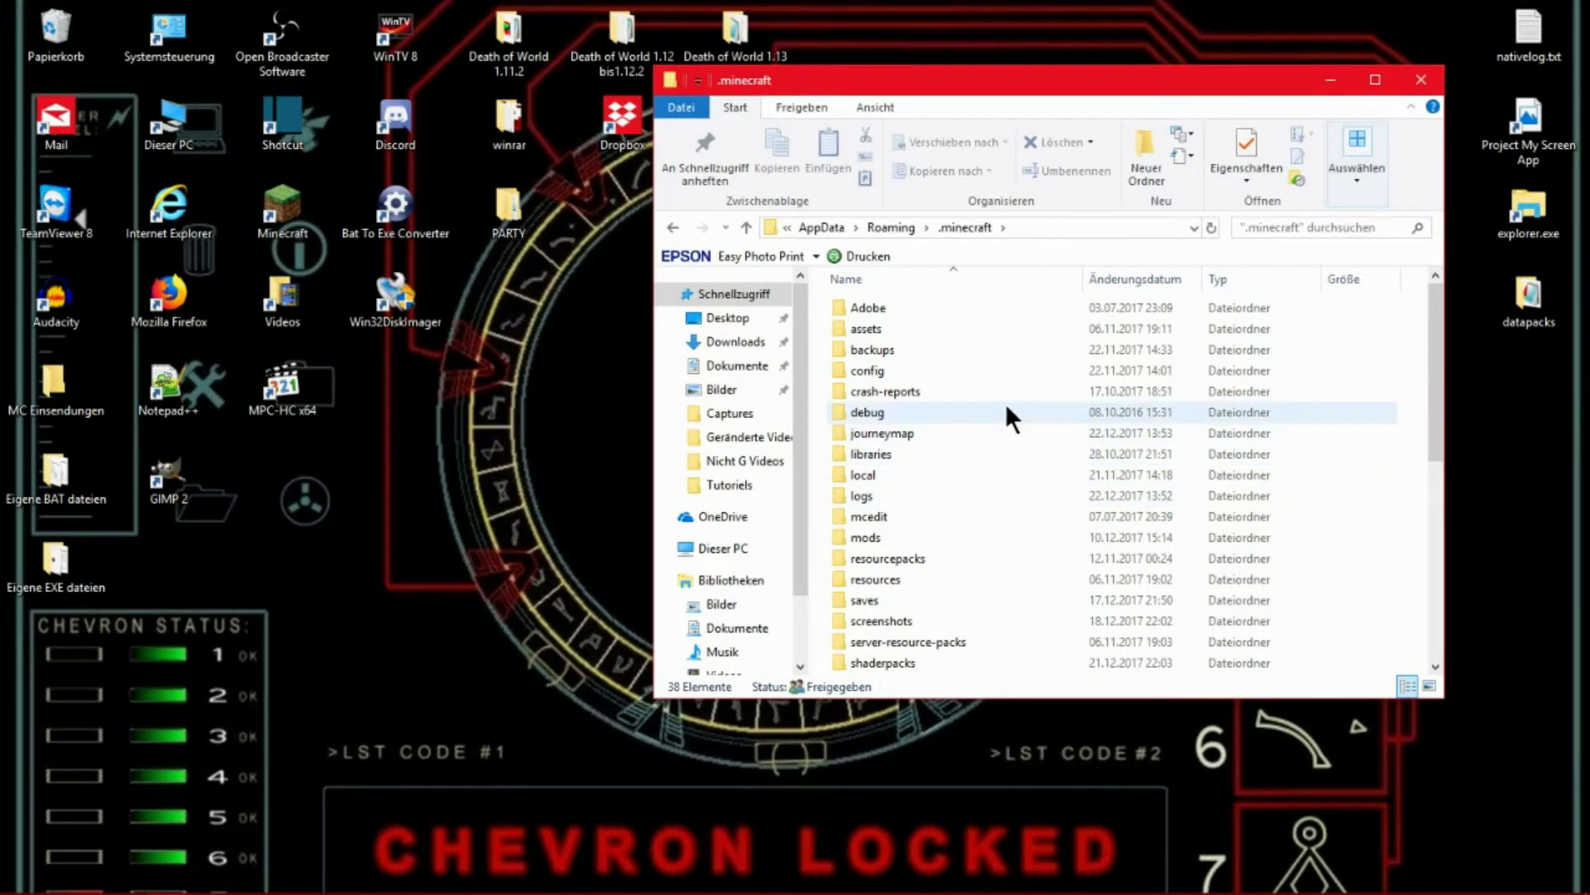
double_click(1002, 539)
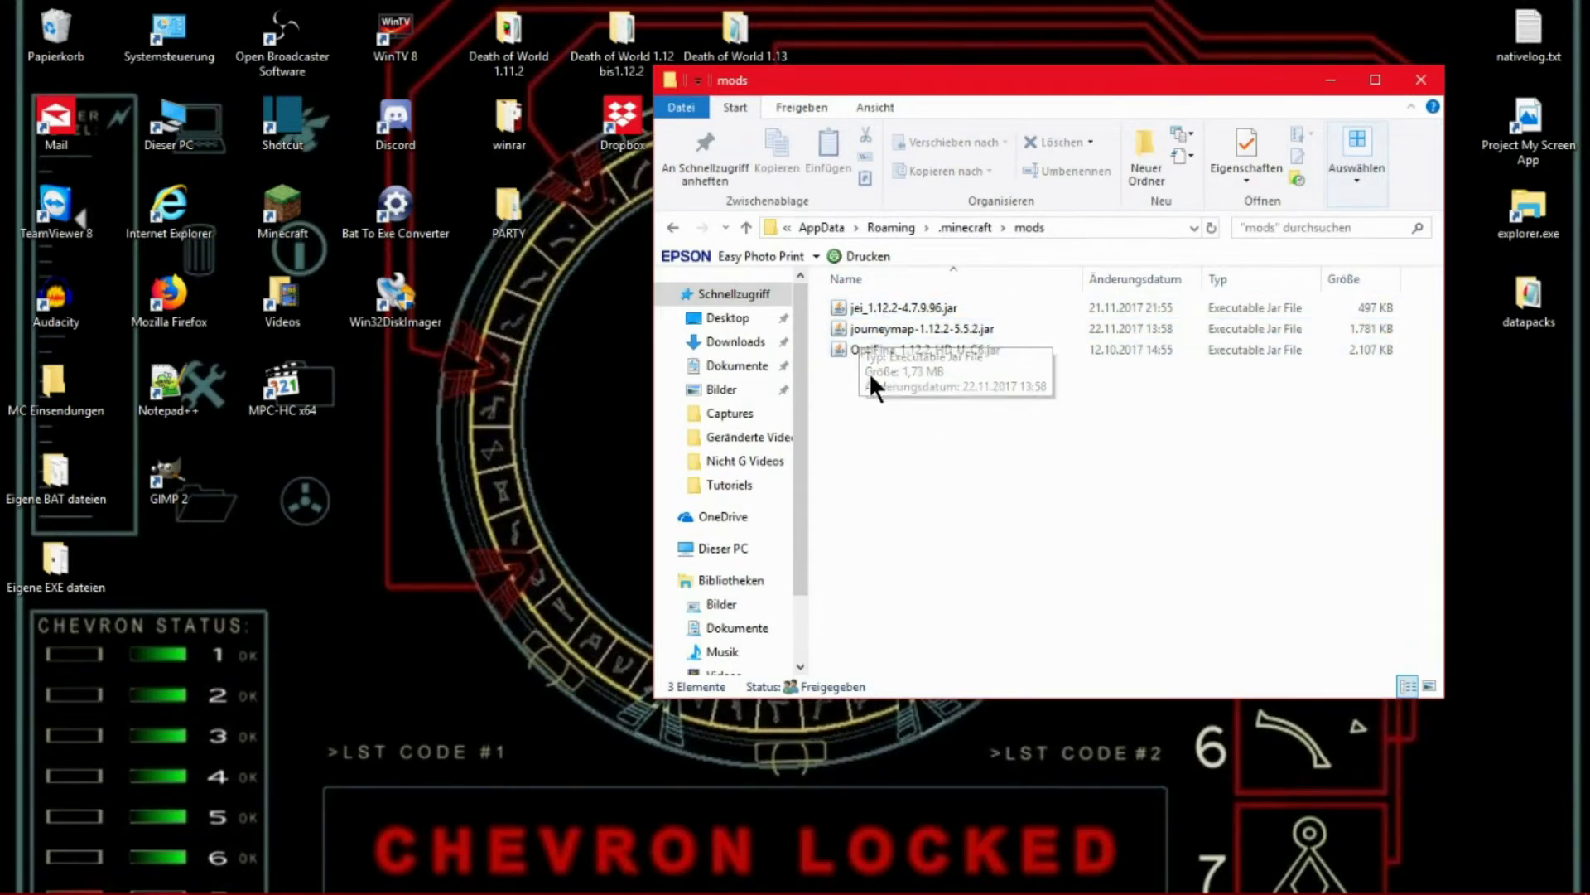
left_click(945, 351)
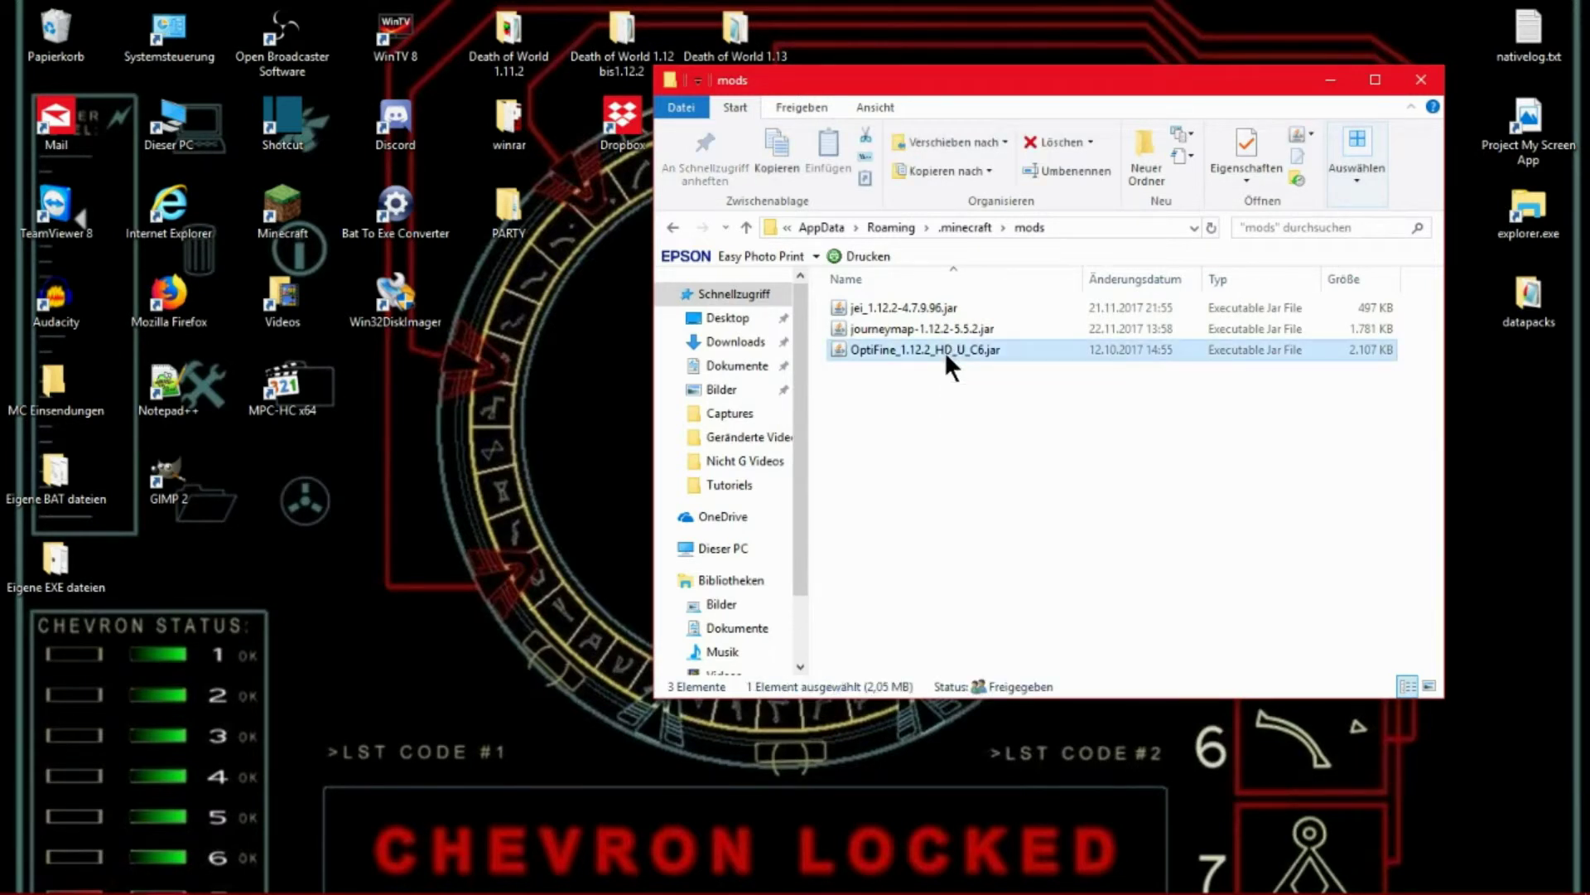
- Move OptiFine_1.12.2_HD_U_C6.jar from mods to the desktop and move OptiFine_1.12.2_HD_U_C7.jar from the MC Mods & Forge folder into mods
left_click_drag(944, 352, 530, 429)
key("alt+Tab")
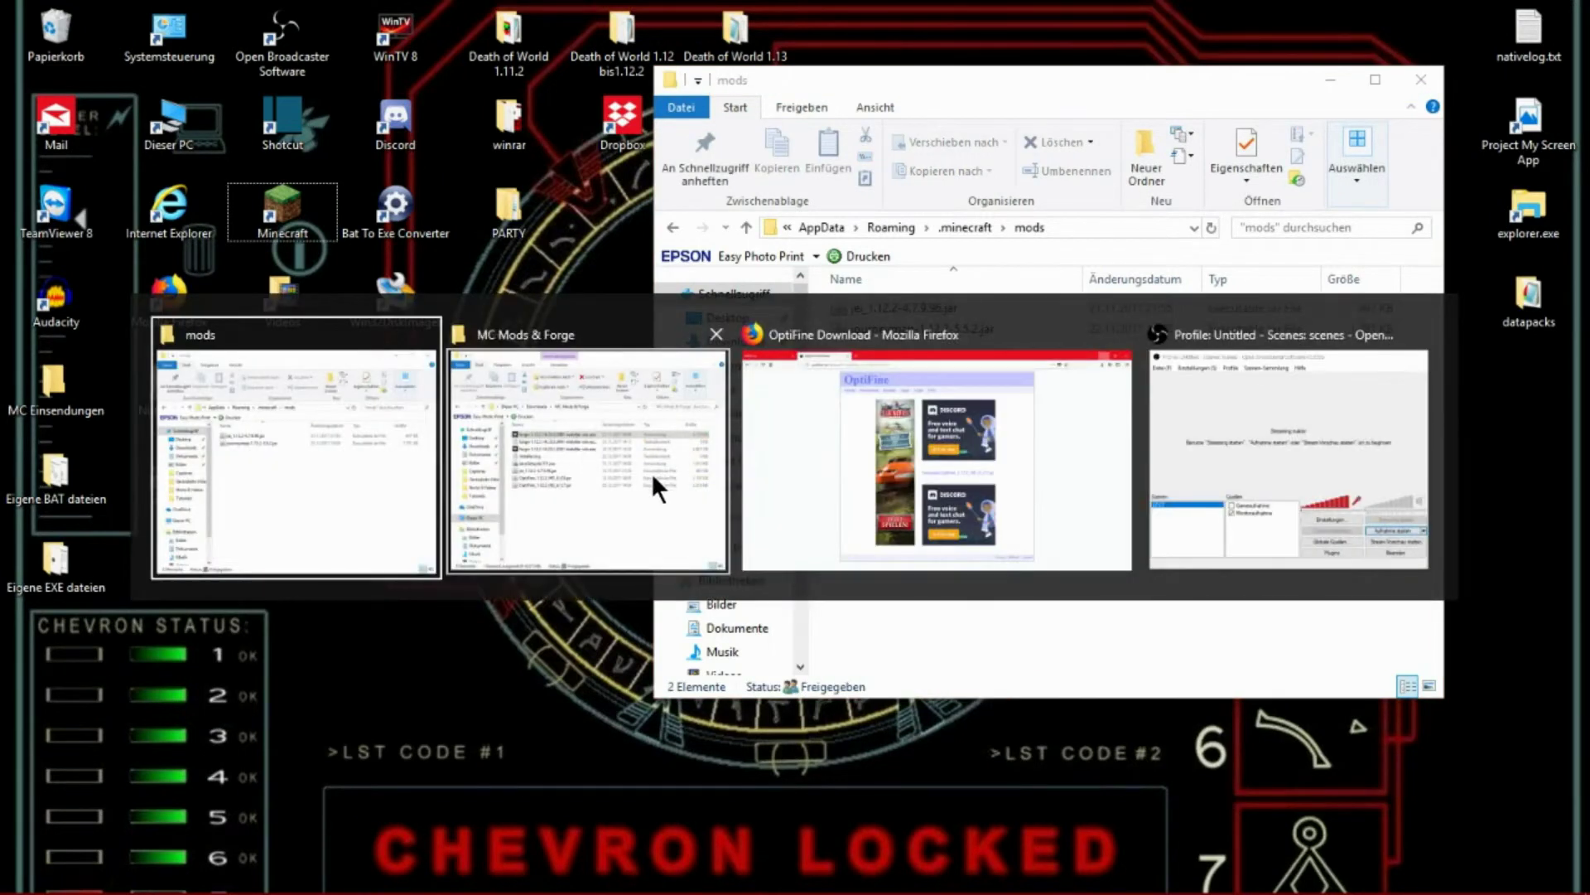
left_click(650, 473)
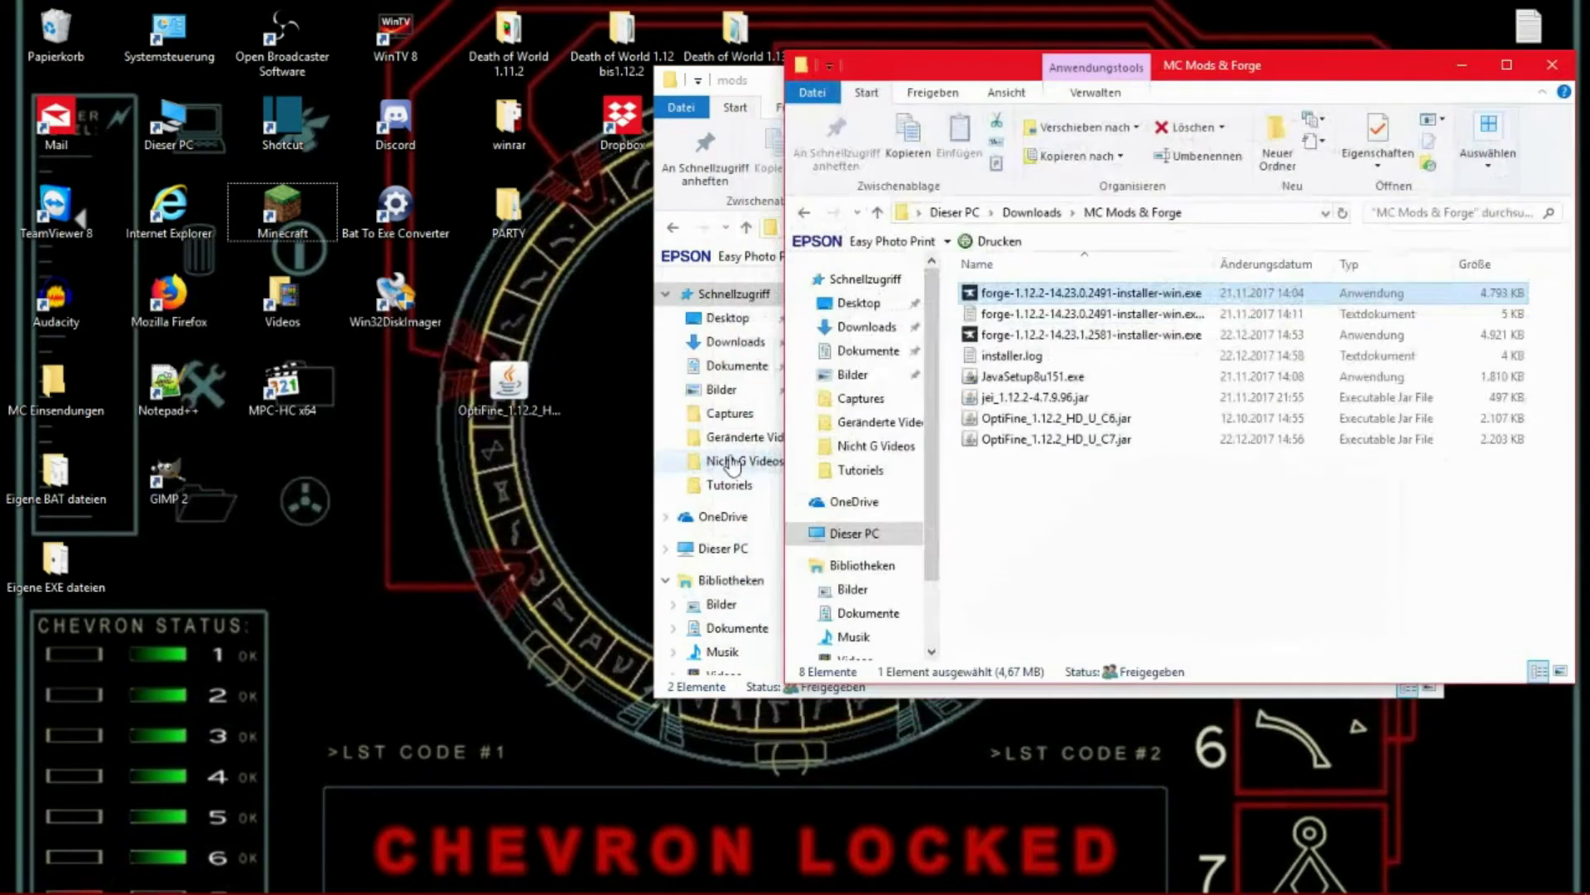
left_click(1032, 455)
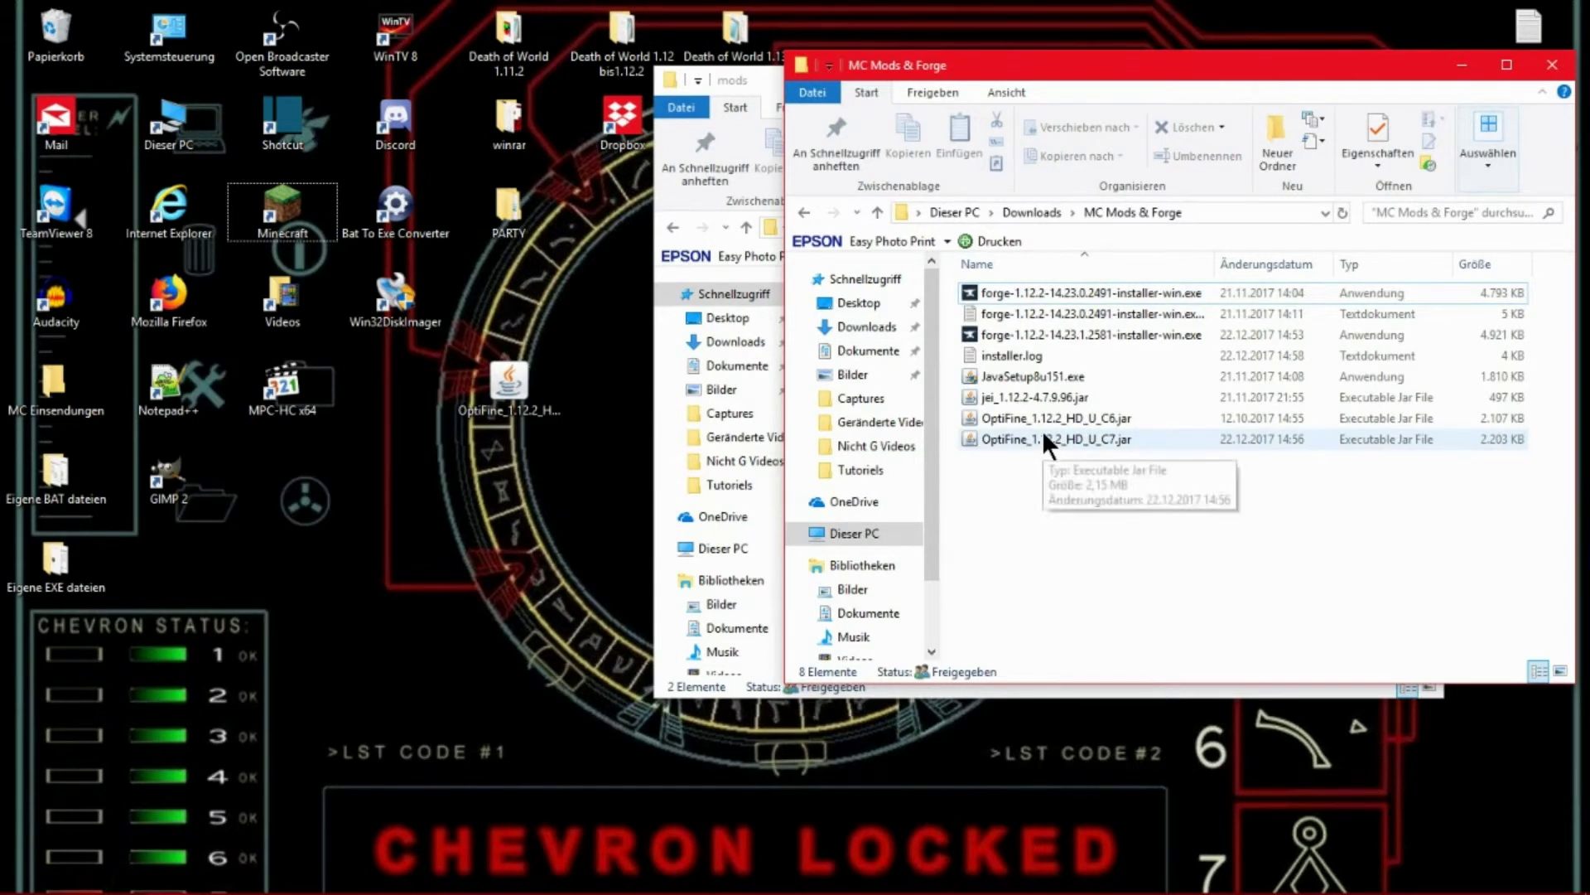
left_click_drag(1014, 66, 1219, 201)
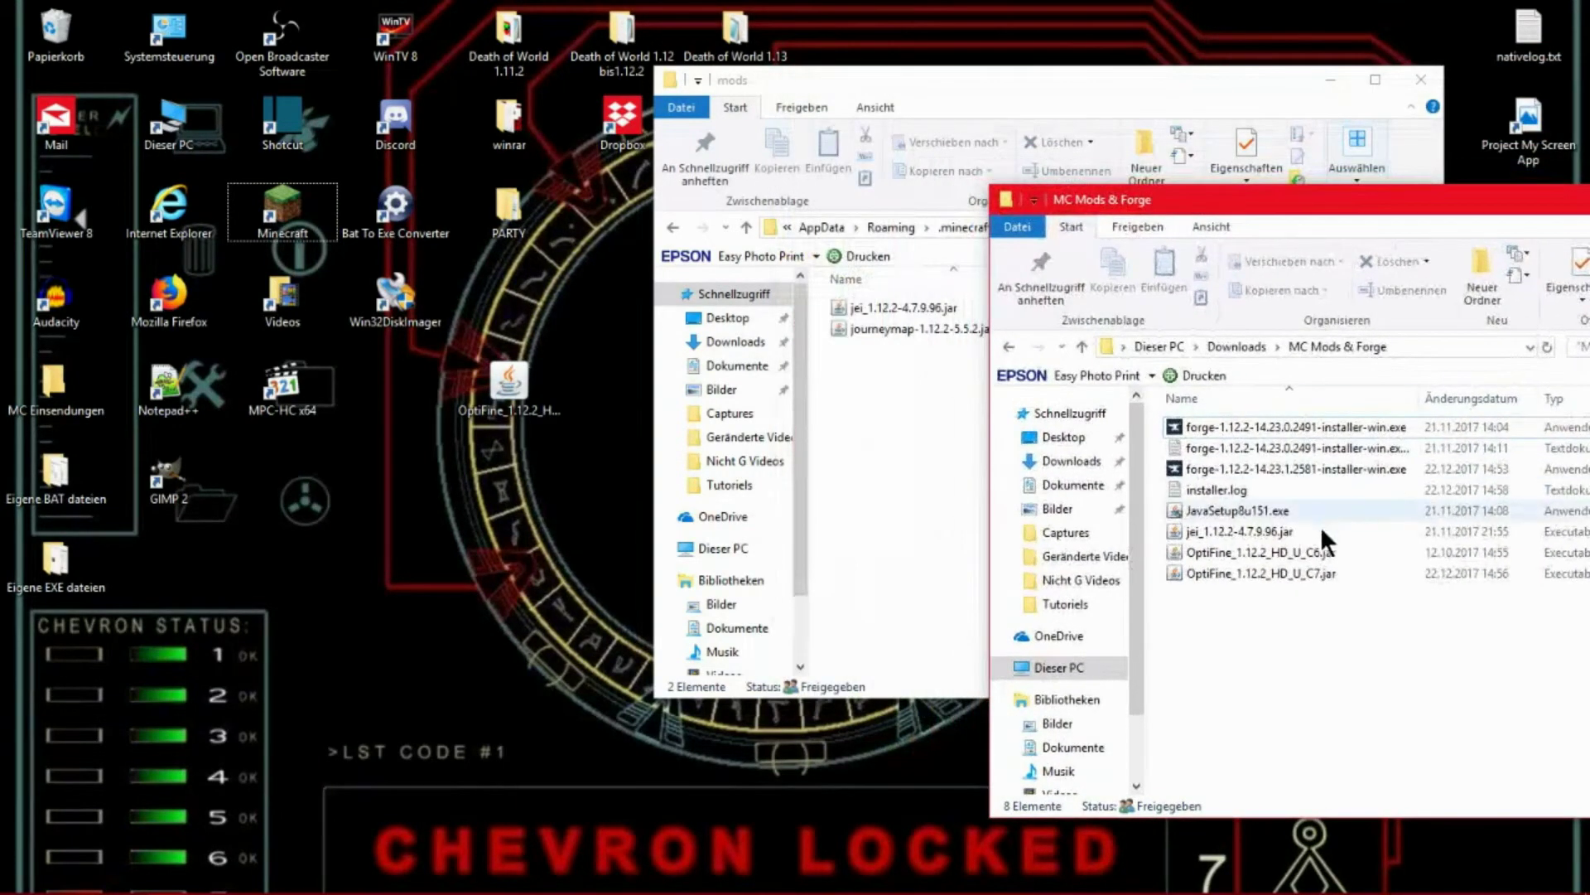
left_click_drag(1206, 571, 891, 464)
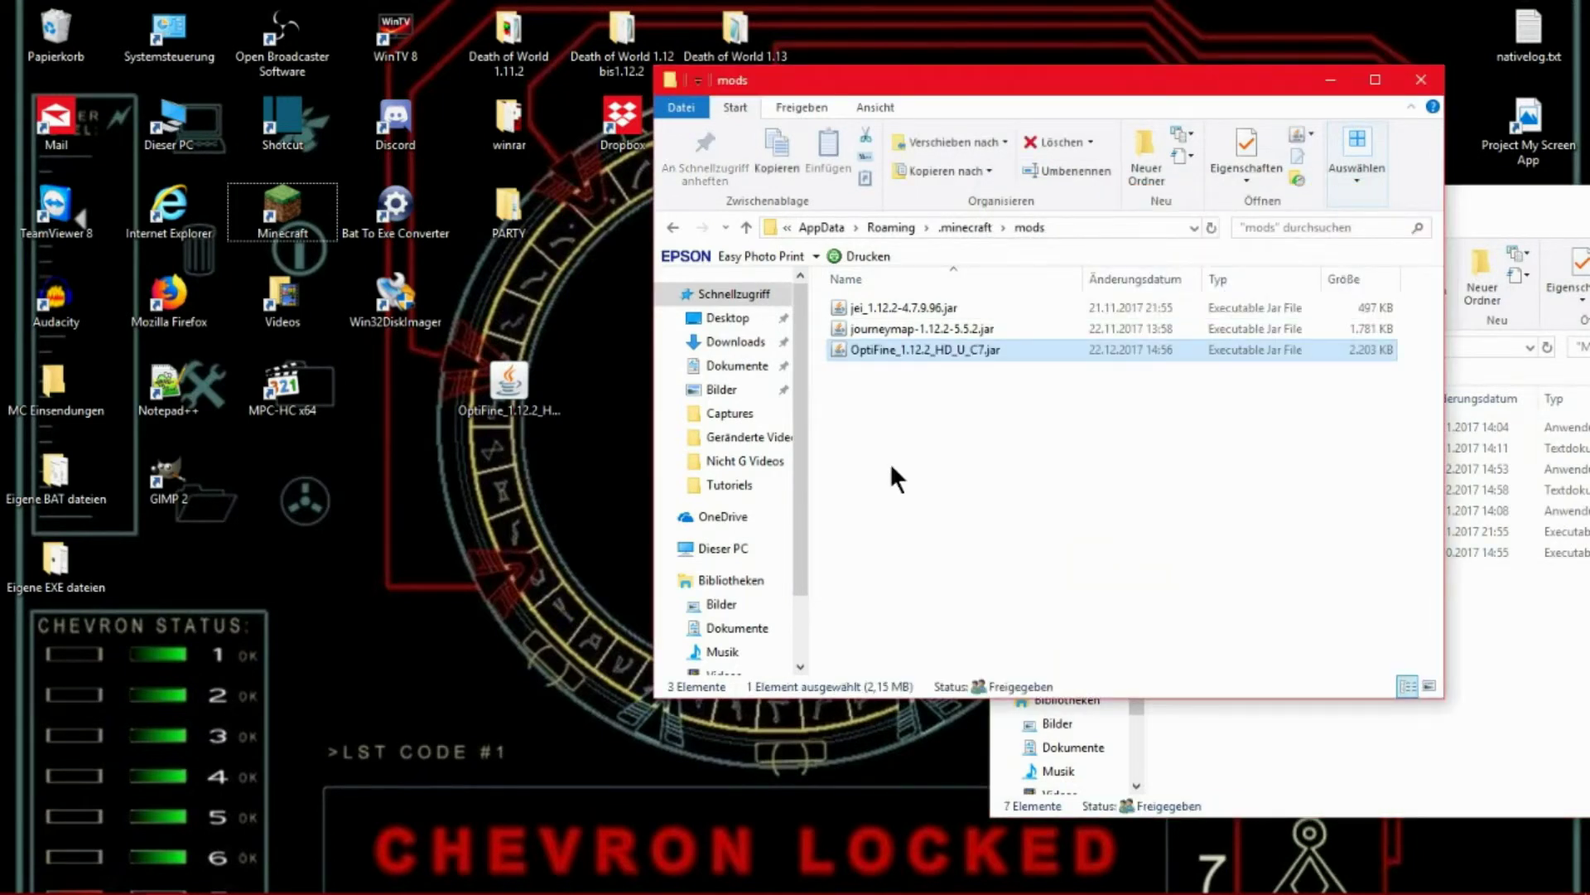
left_click(973, 455)
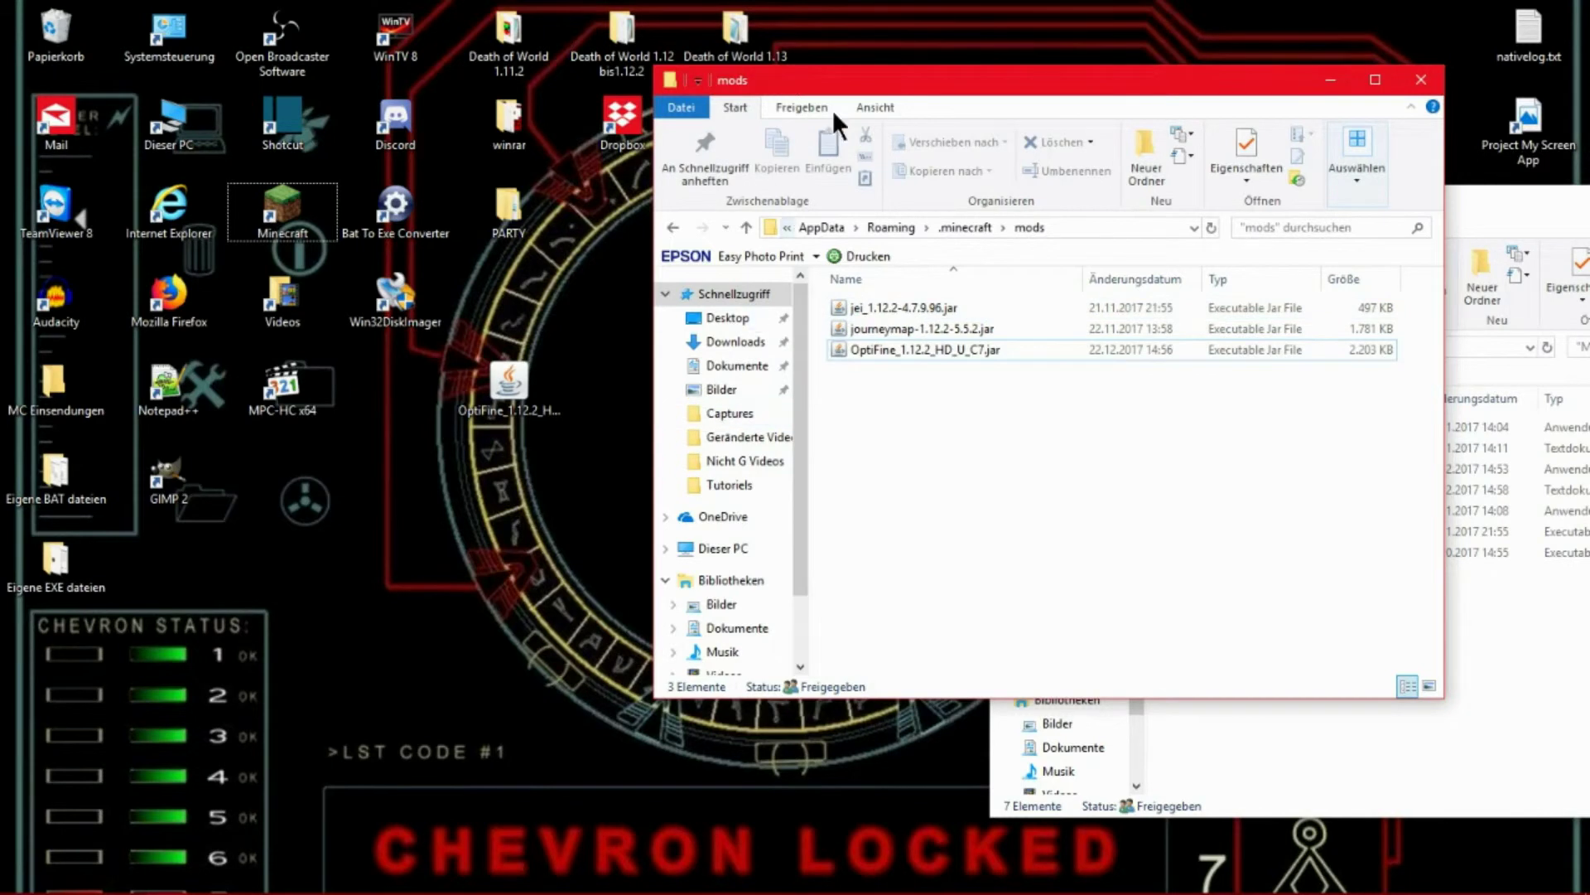
- Bring the MC Mods & Forge folder window beside the mods window, close it, and move the mods window clear of the desktop OptiFine file
left_click_drag(856, 87, 493, 86)
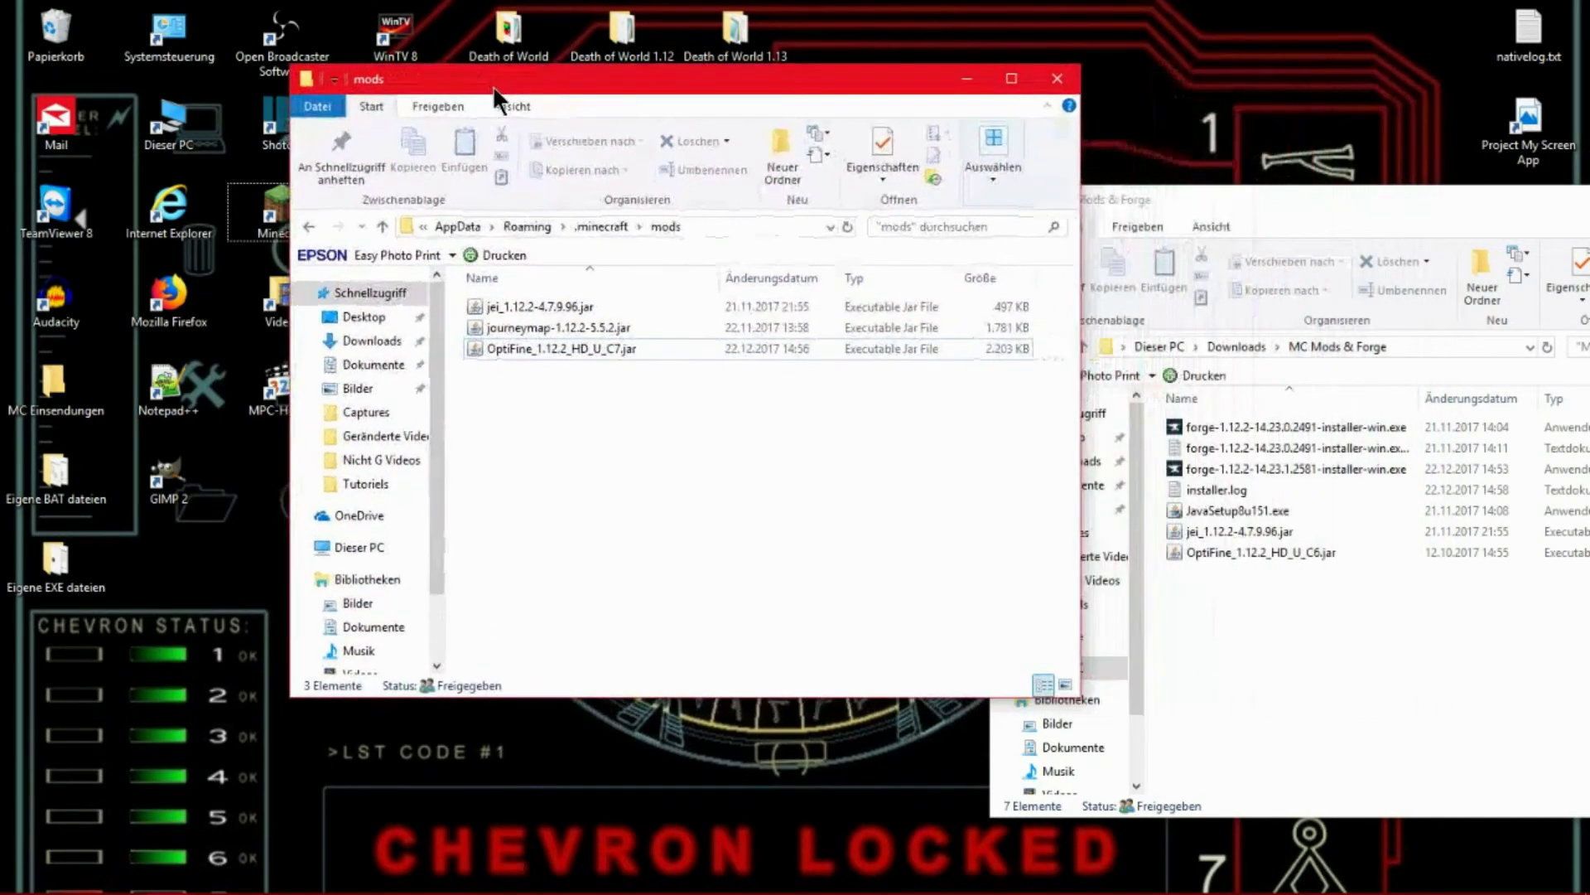
left_click(1242, 195)
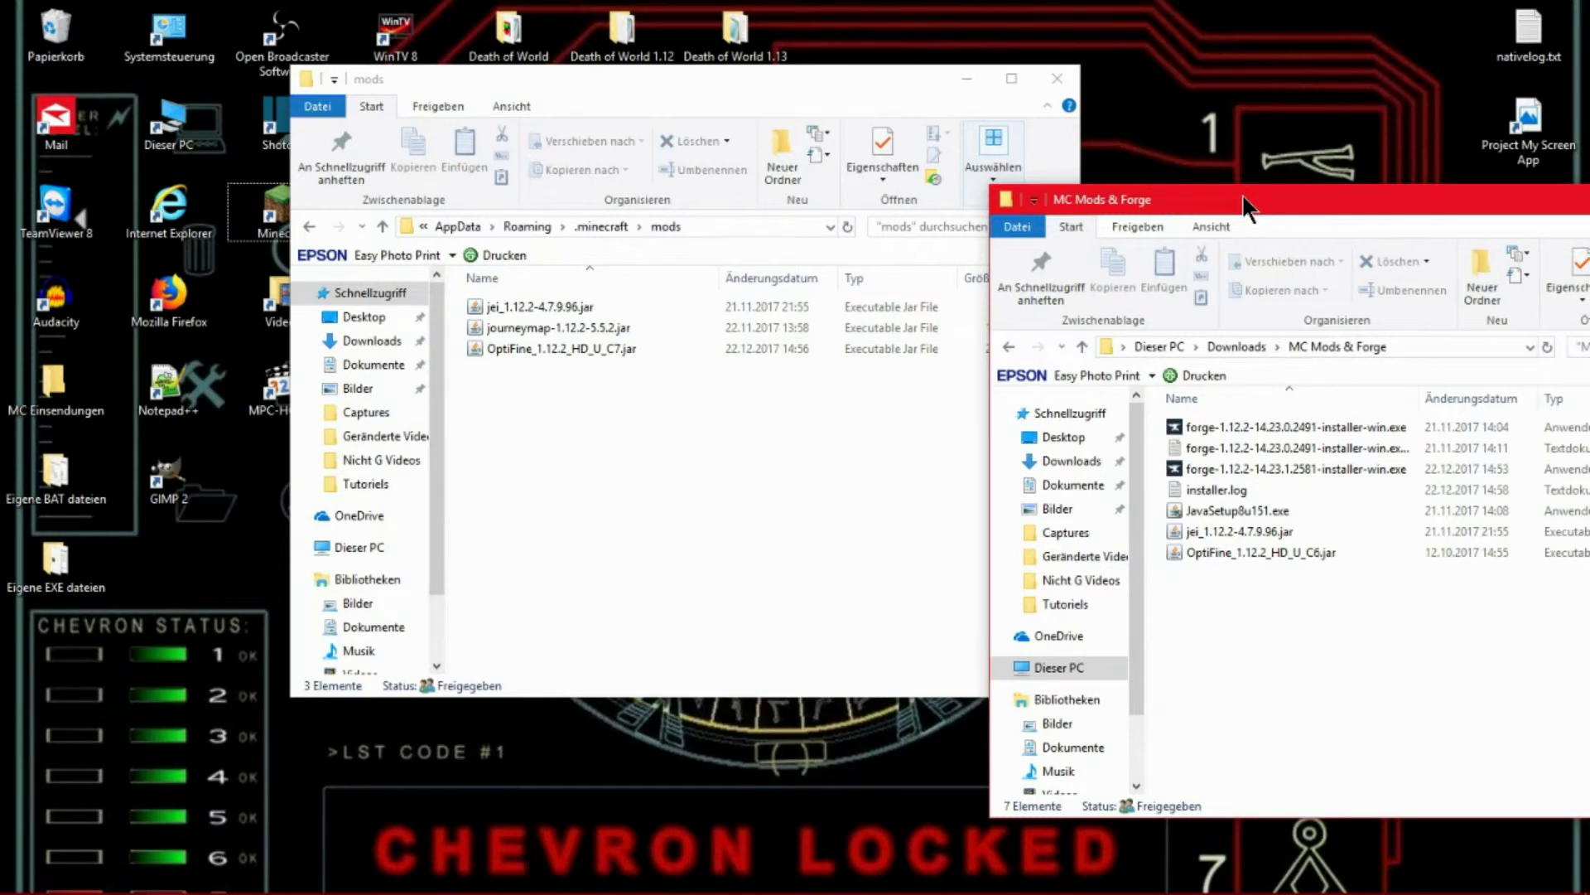
left_click_drag(1243, 197, 891, 81)
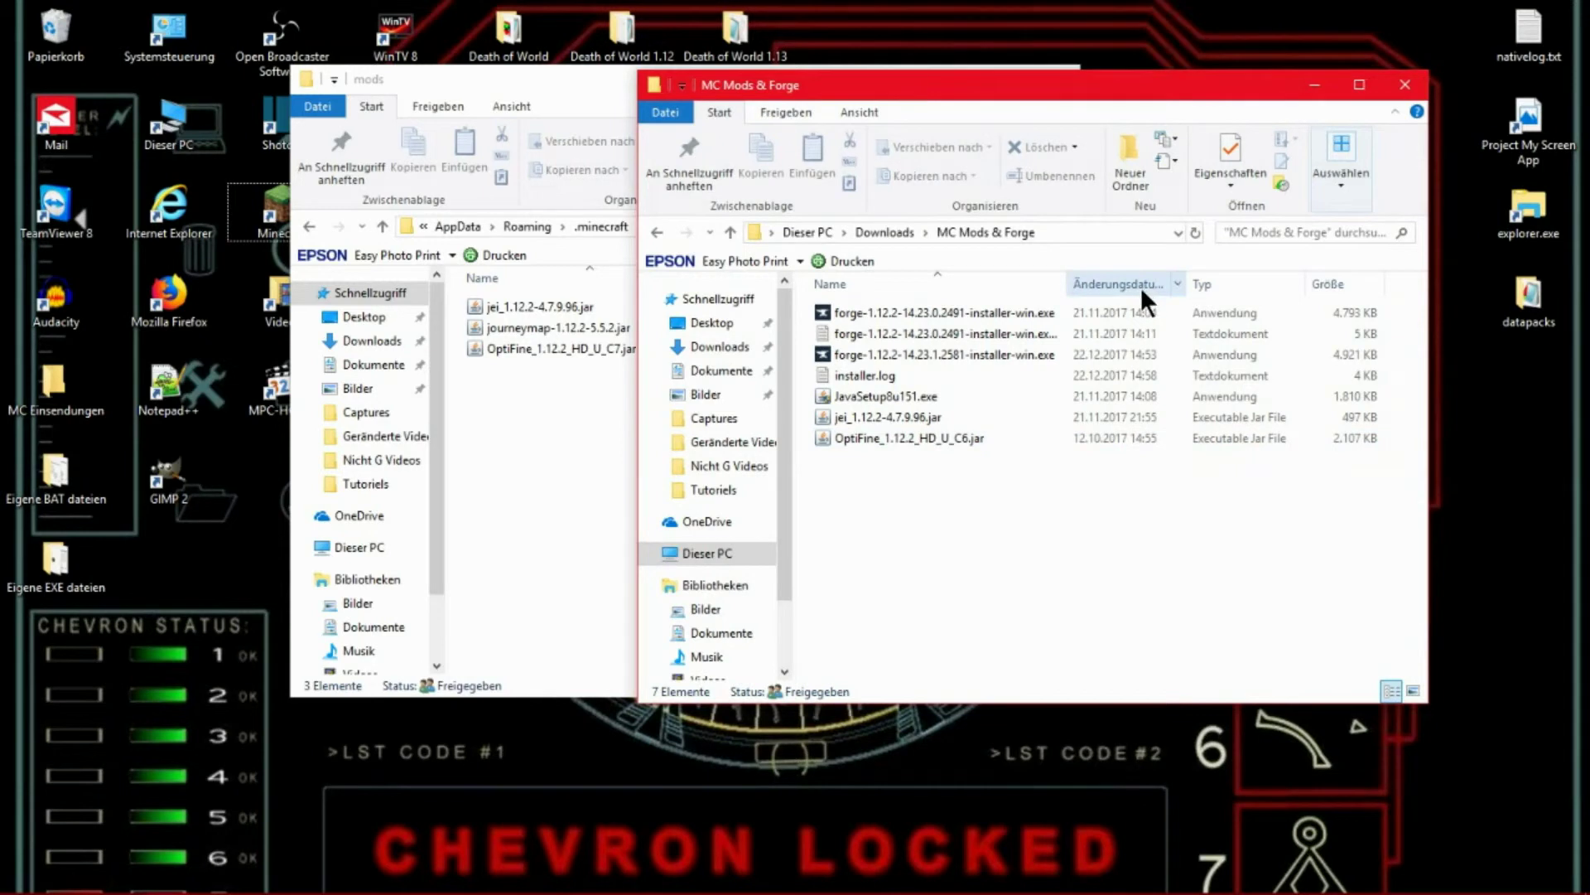
left_click(1405, 84)
left_click_drag(830, 87, 1191, 88)
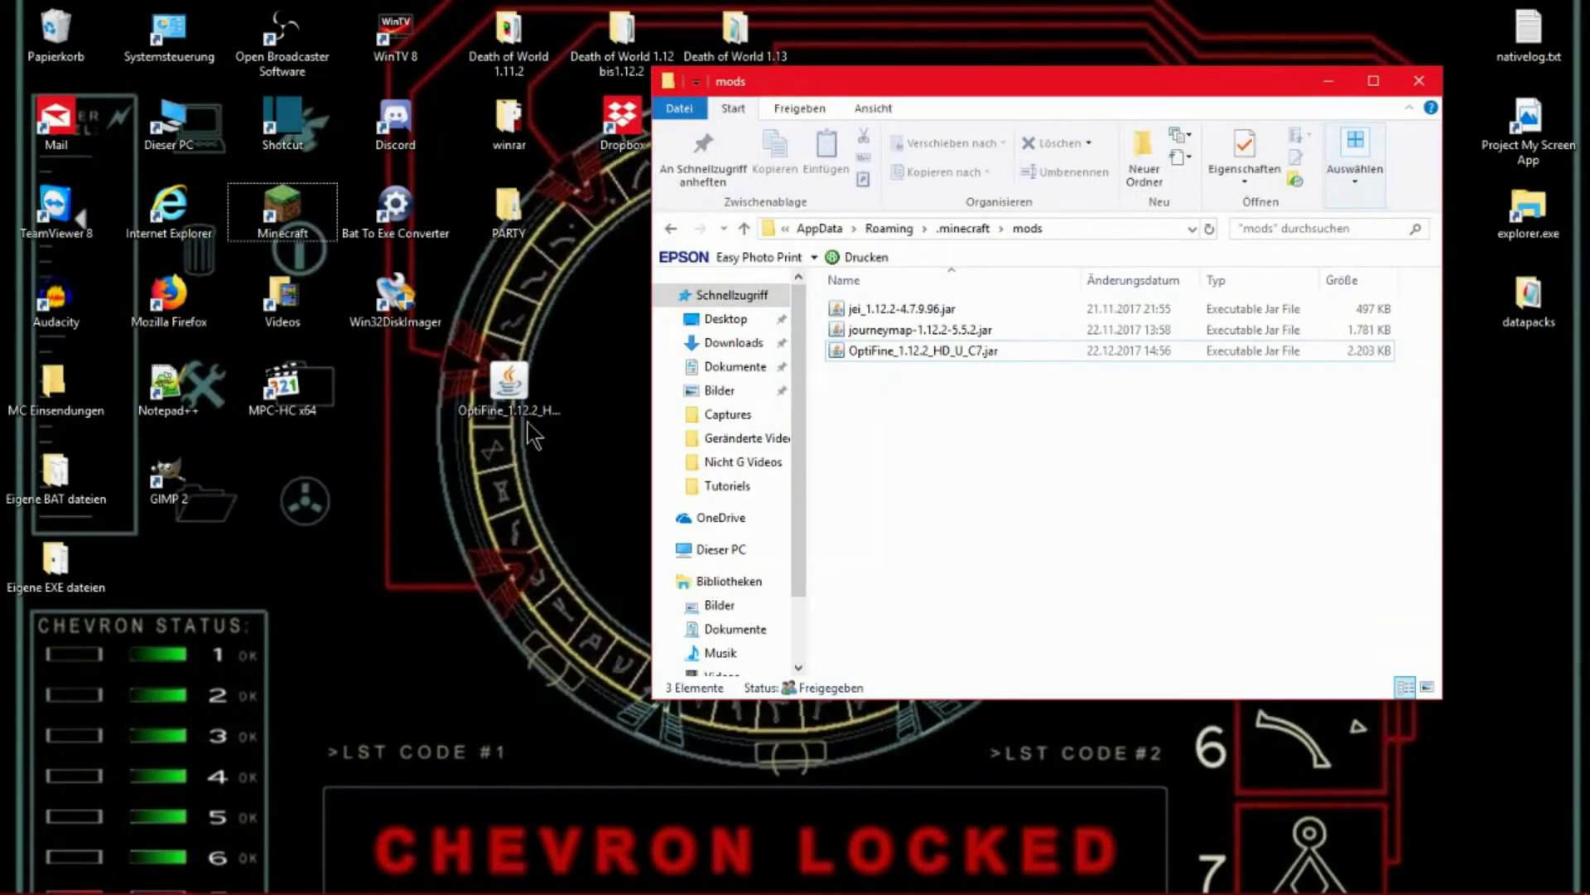
- Put the old OptiFine C6 jar from the desktop into the recycle bin and close the mods folder window
left_click_drag(538, 414, 55, 37)
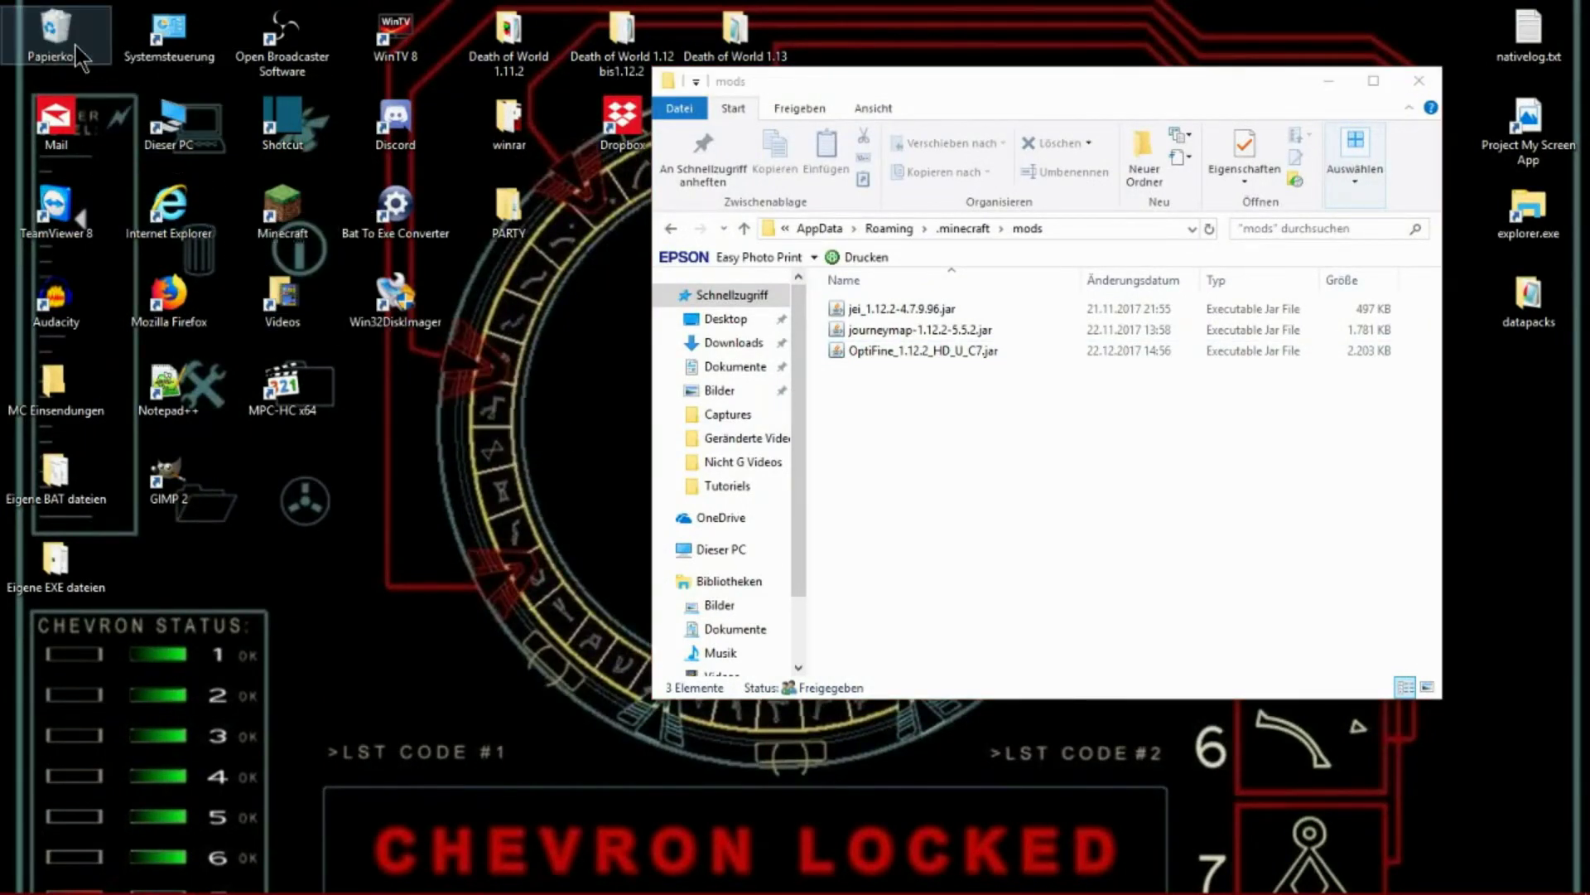
left_click(1031, 452)
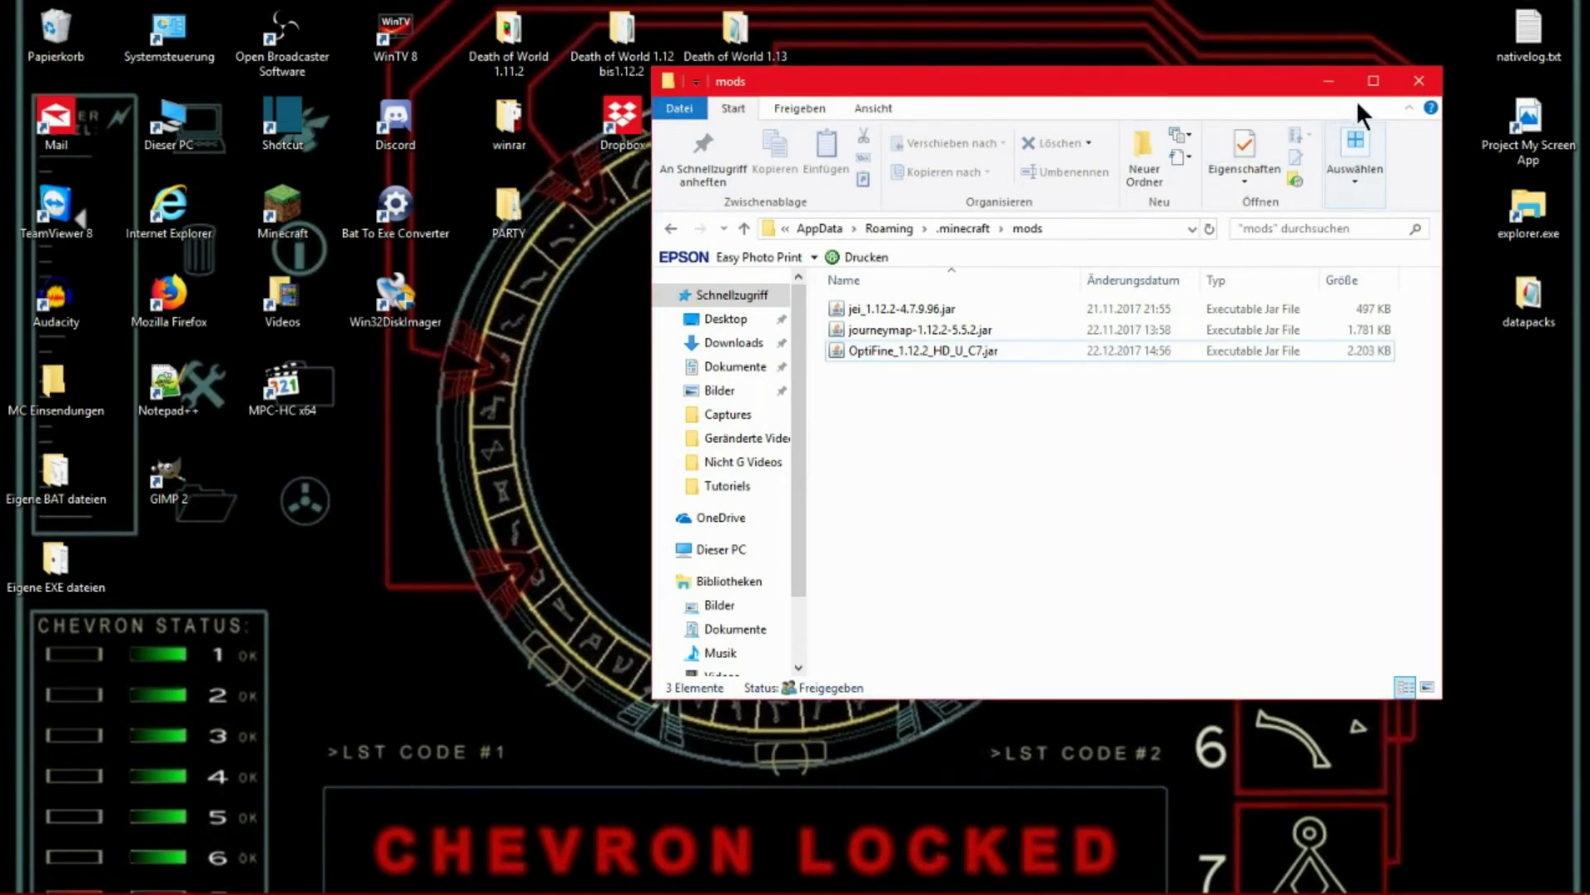
left_click(1413, 73)
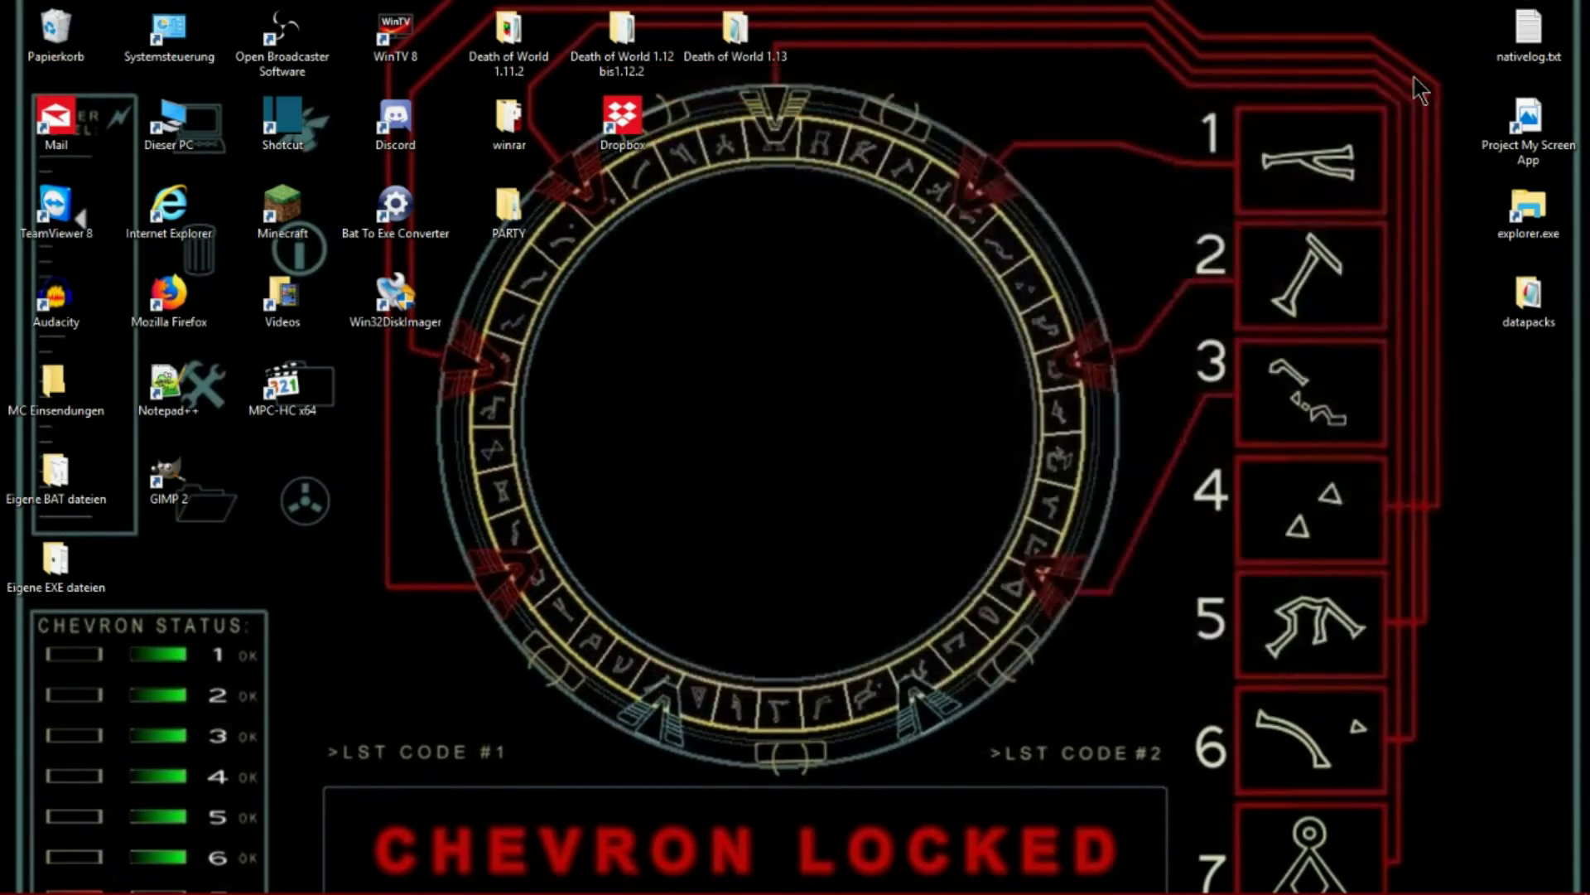
- Open the Minecraft Launcher, start the game with the forge profile, and maximize the game window
double_click(301, 204)
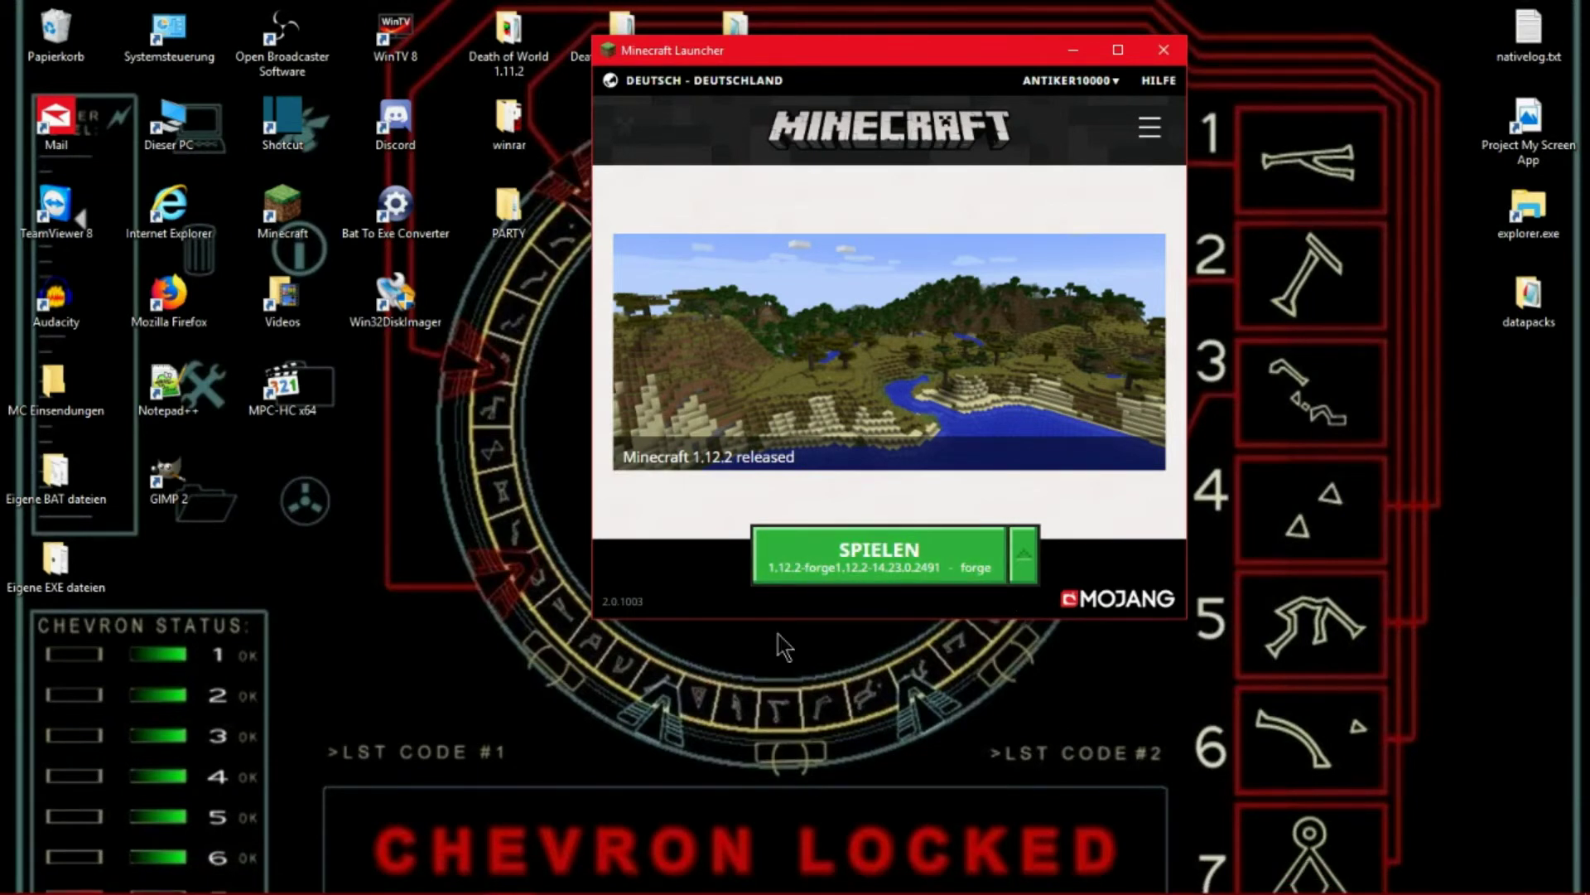
left_click(832, 562)
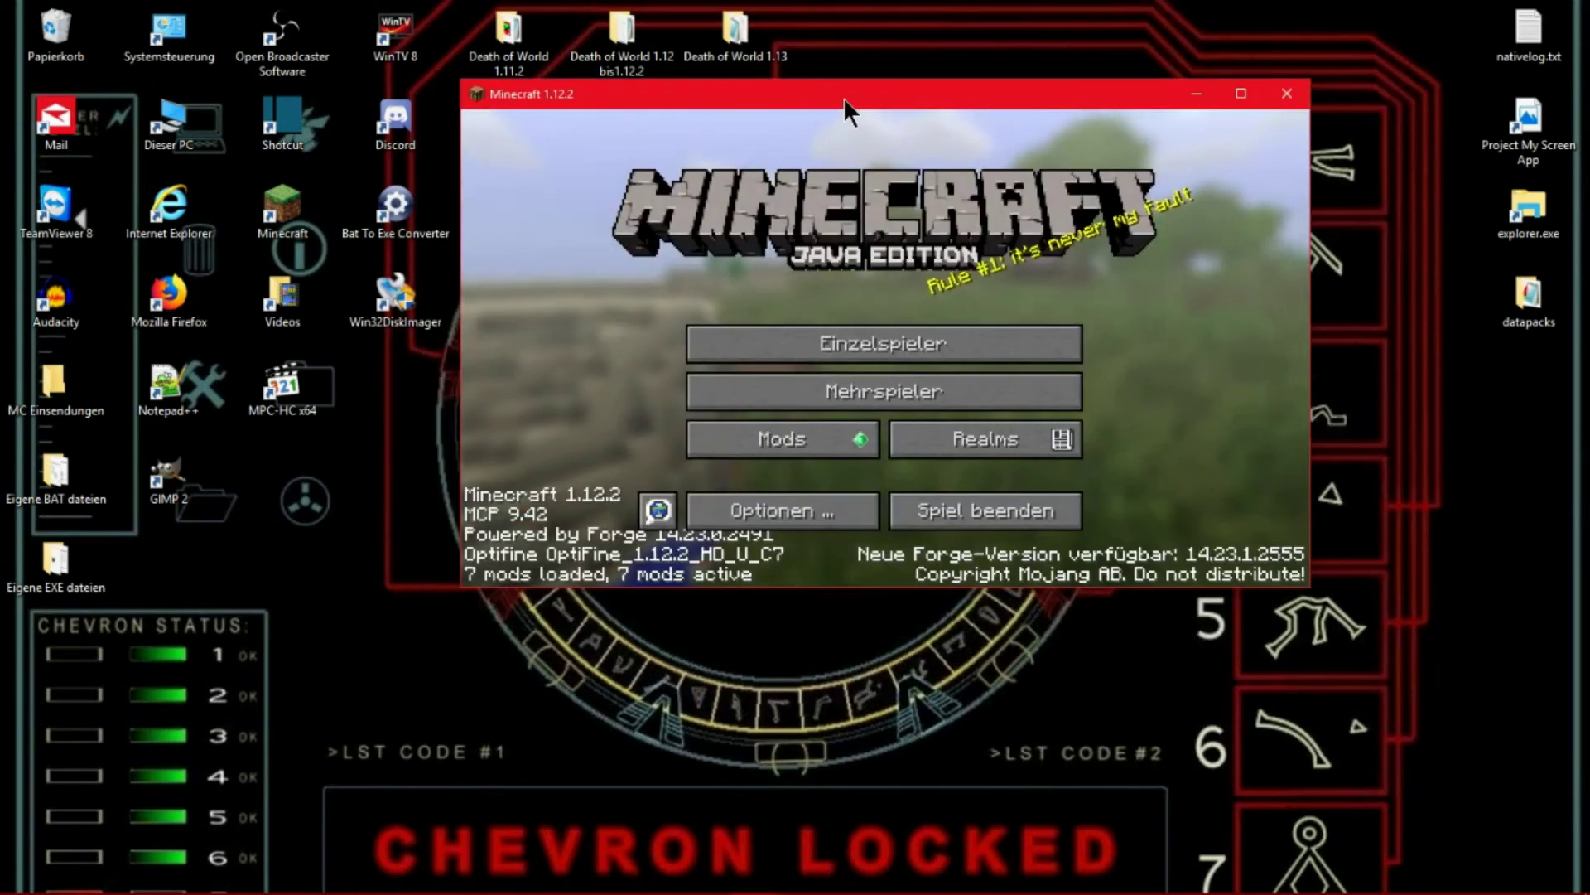
double_click(843, 97)
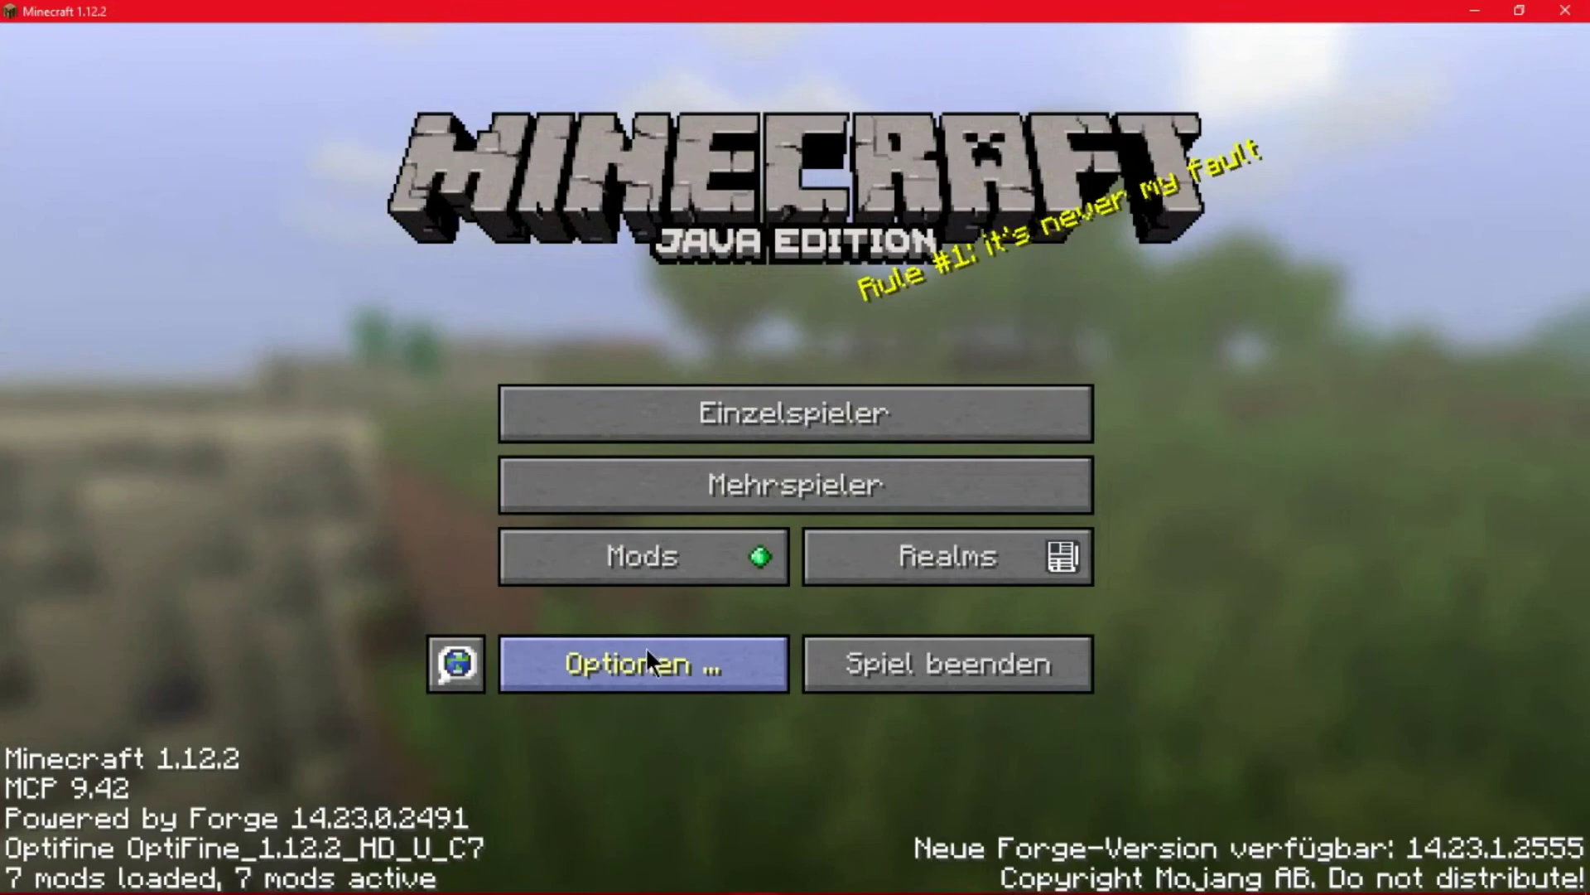
- Examine the complete list of installed mods in Minecraft and return to the title screen
left_click(646, 558)
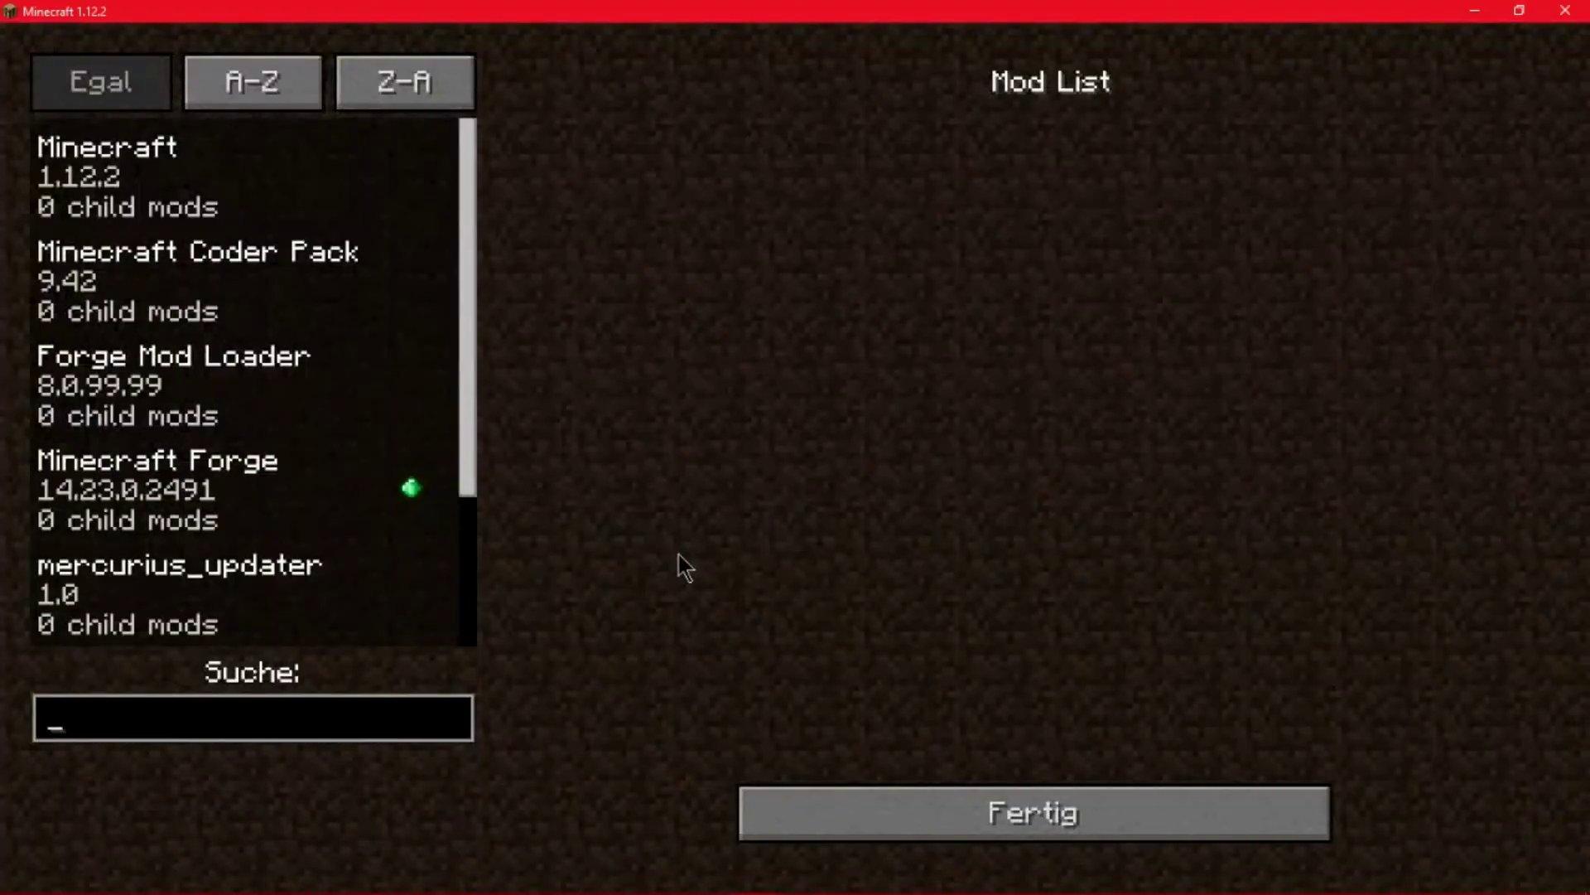
left_click_drag(463, 437, 439, 654)
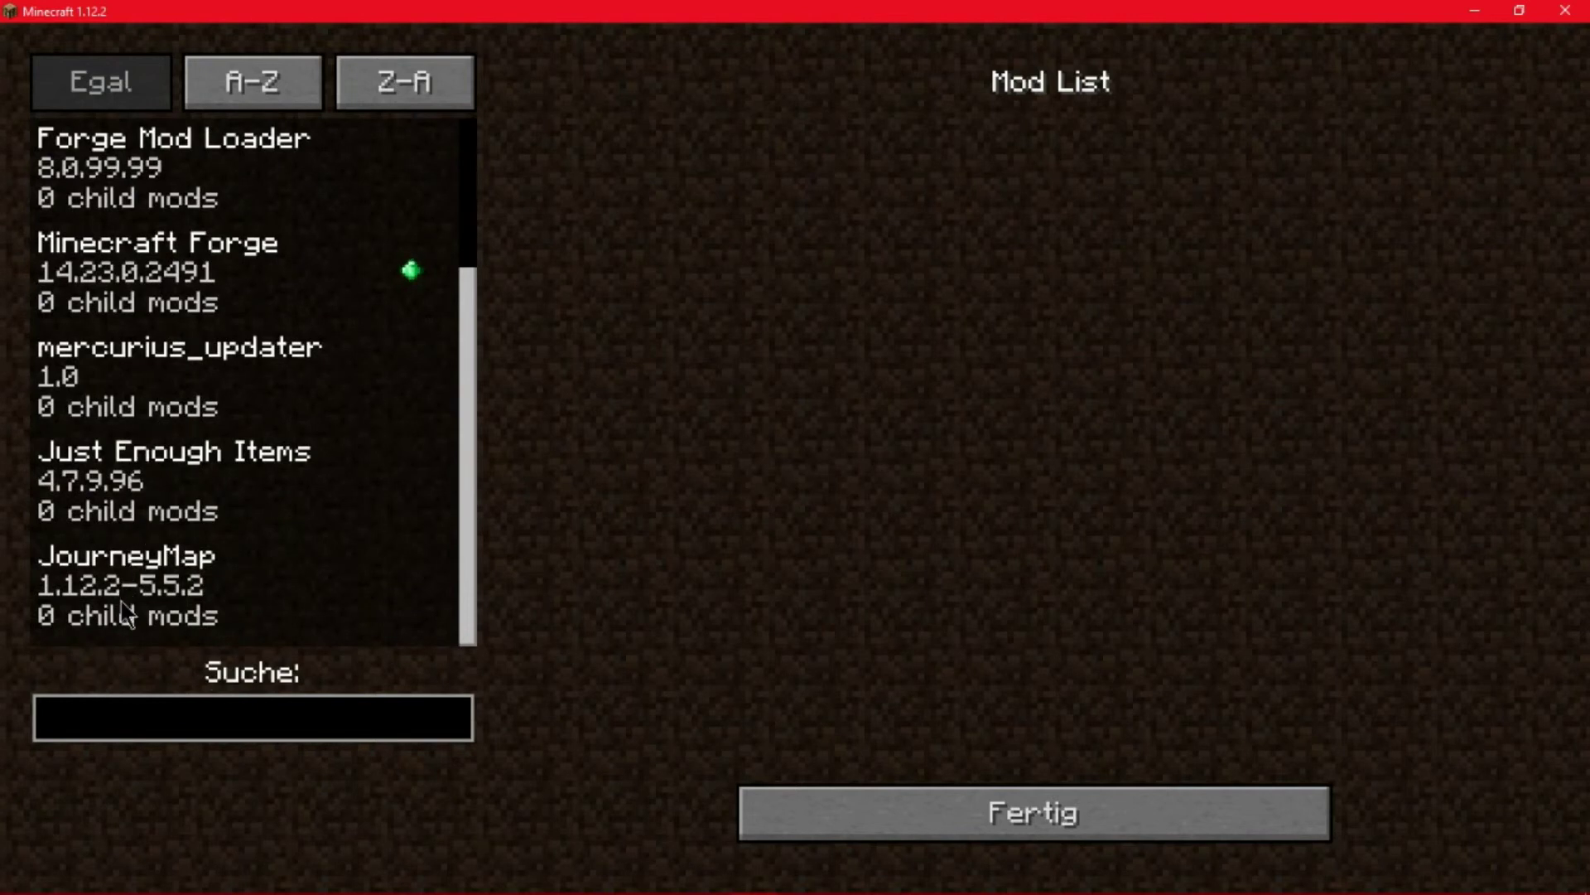
scroll(131, 558, "up", 4)
scroll(131, 558, "up", 1)
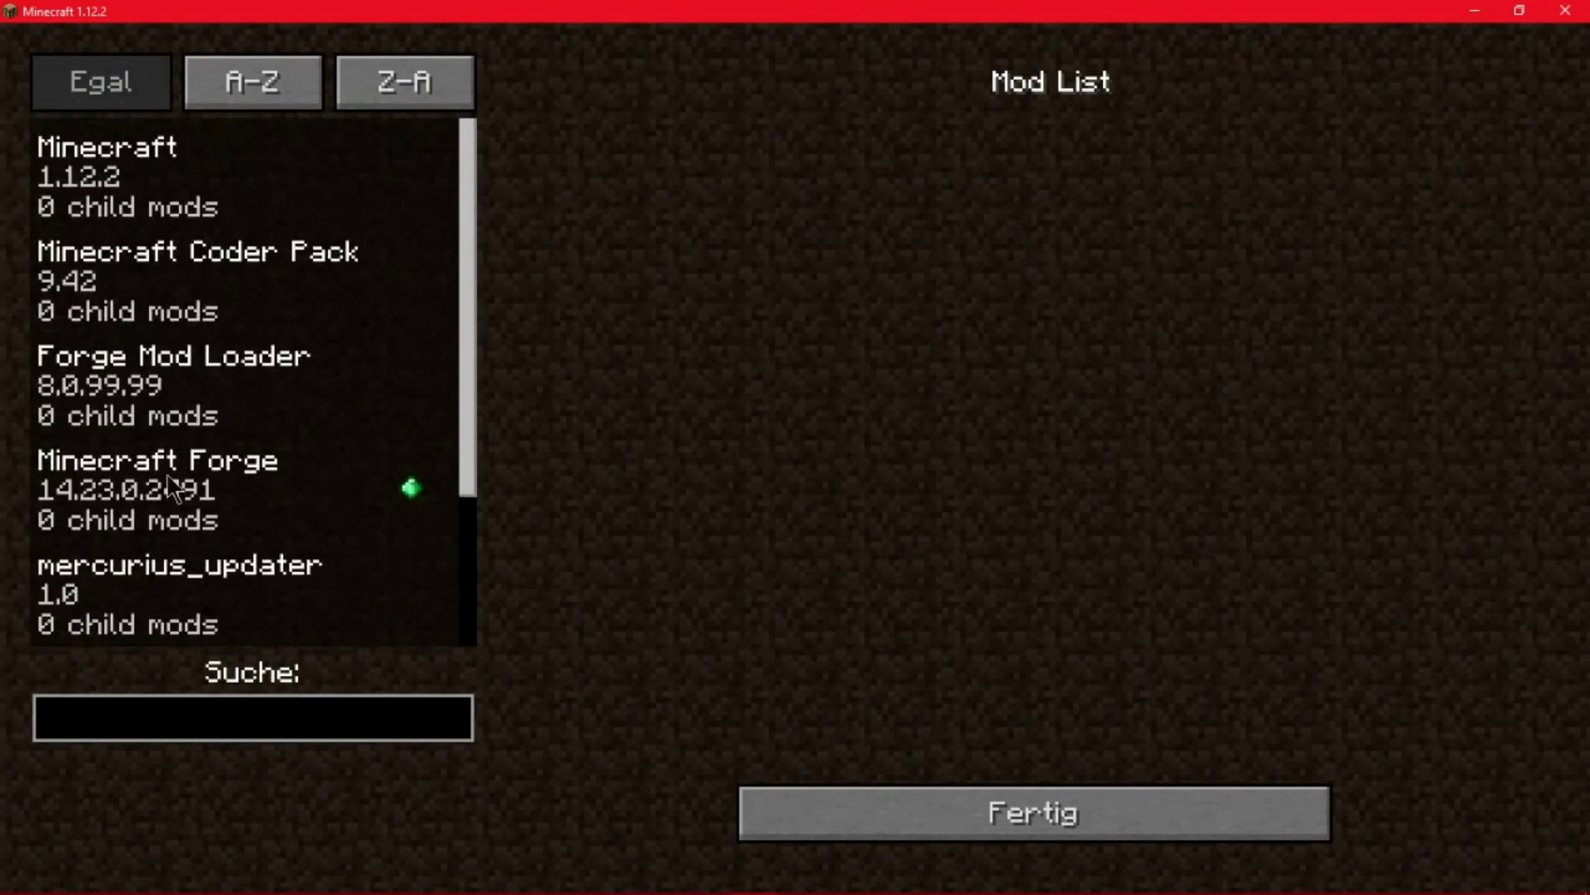
left_click(797, 797)
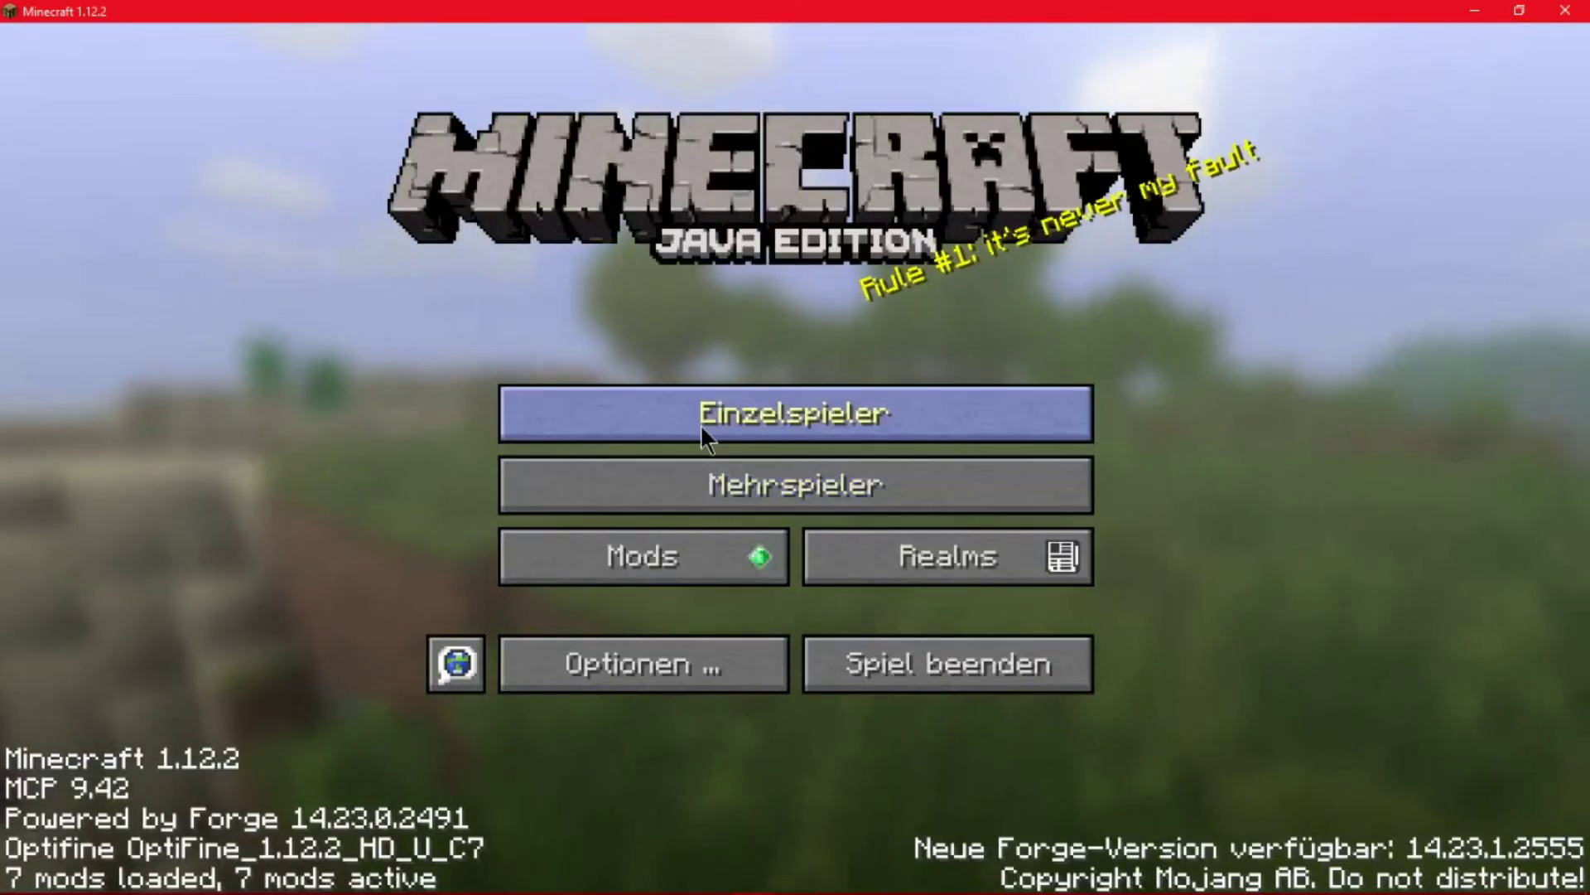
- Check the graphics settings for the OptiFine options without changing them, and return to the title screen
left_click(615, 654)
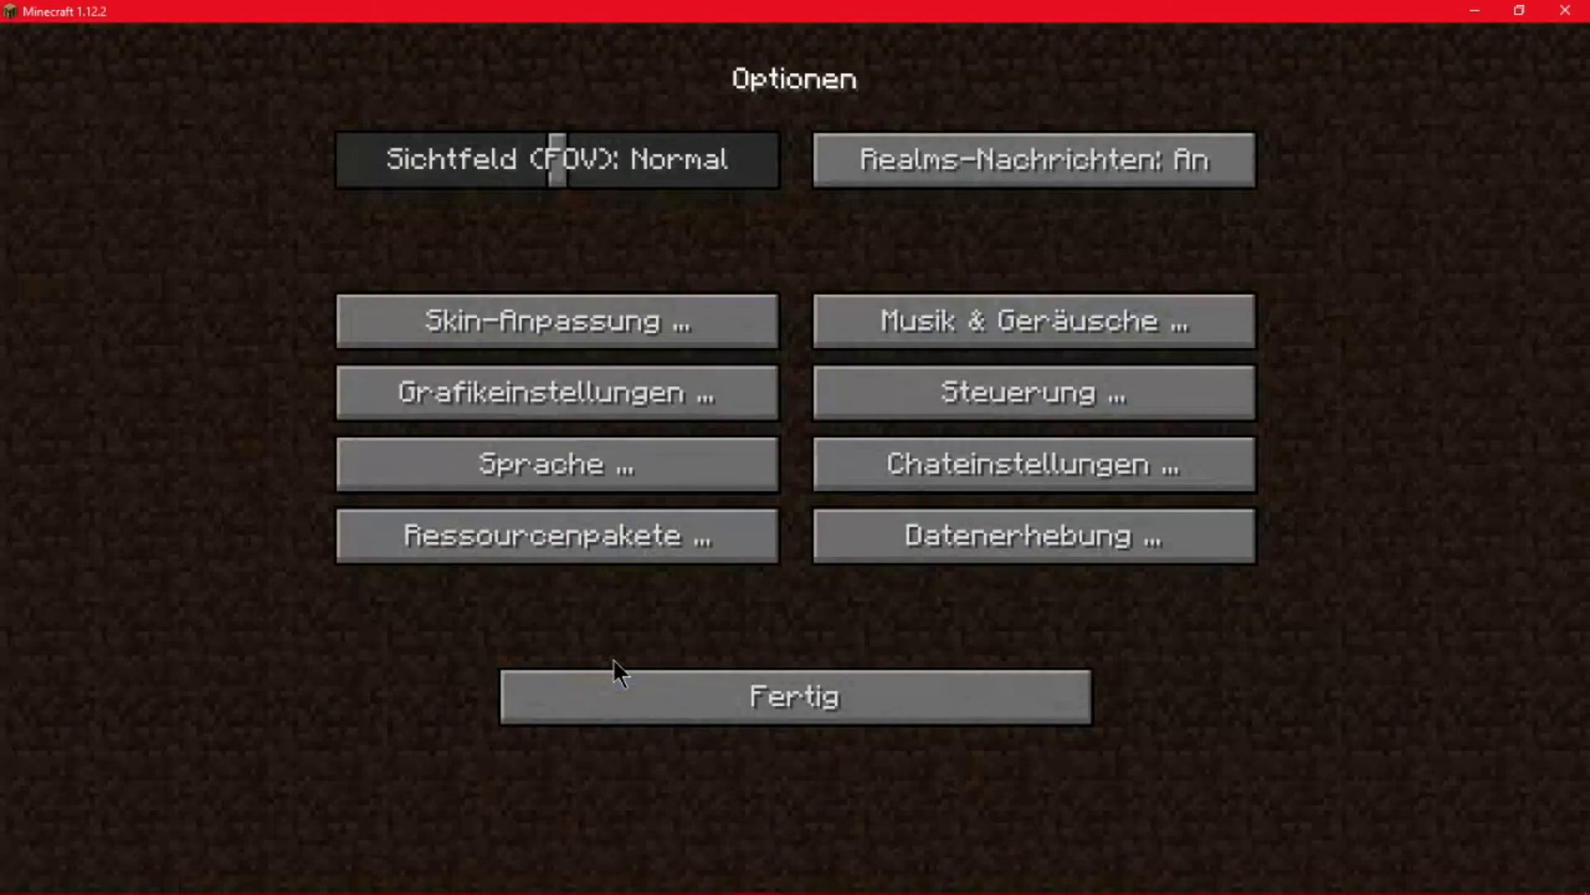
left_click(609, 414)
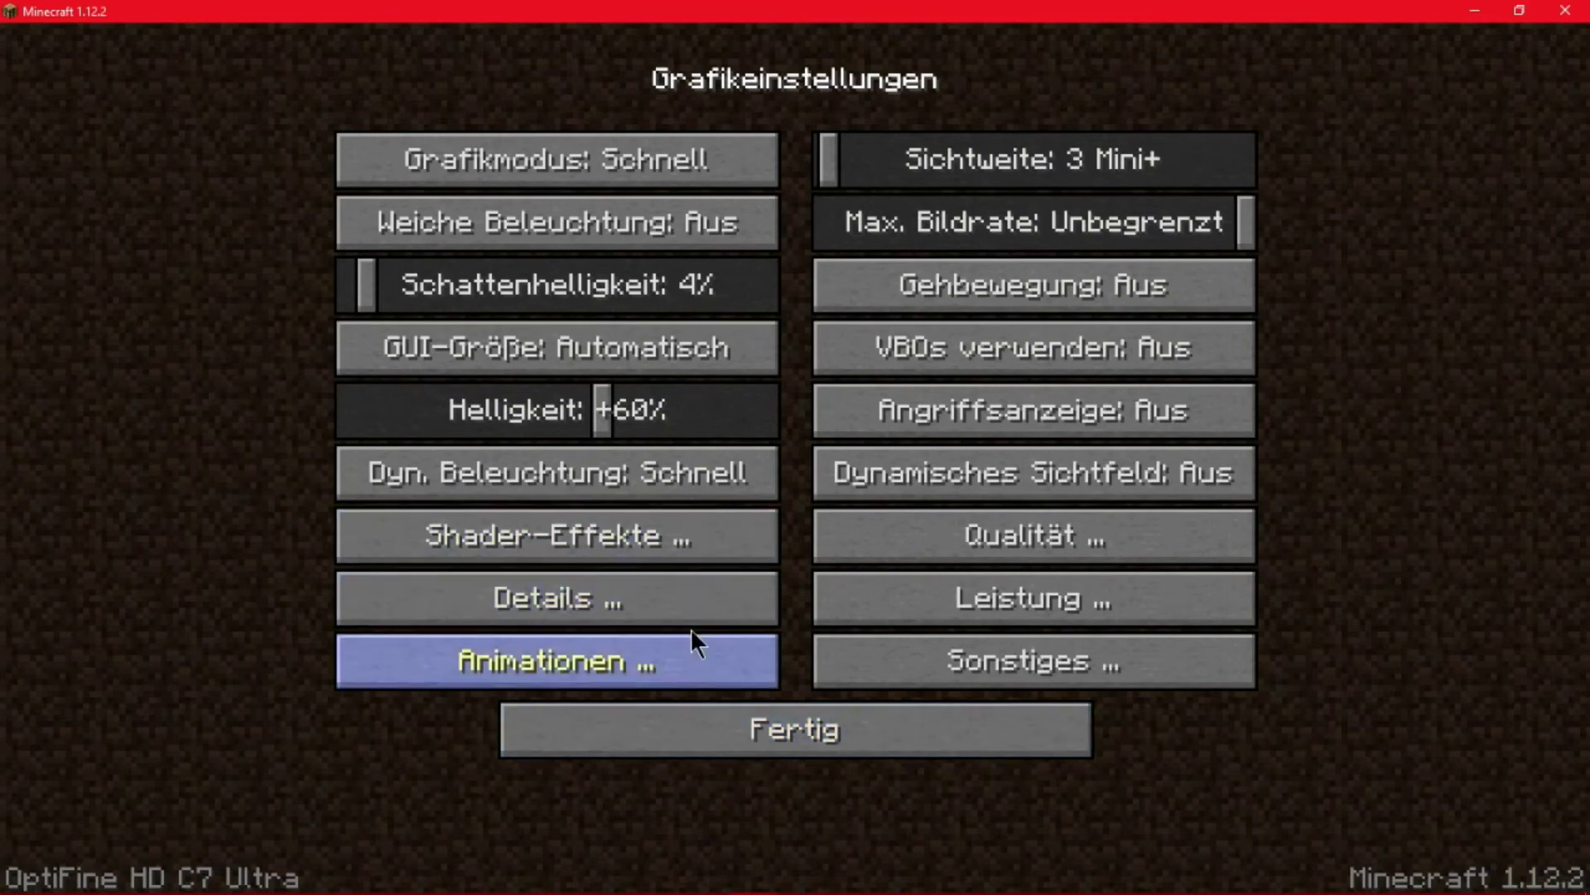
left_click(689, 721)
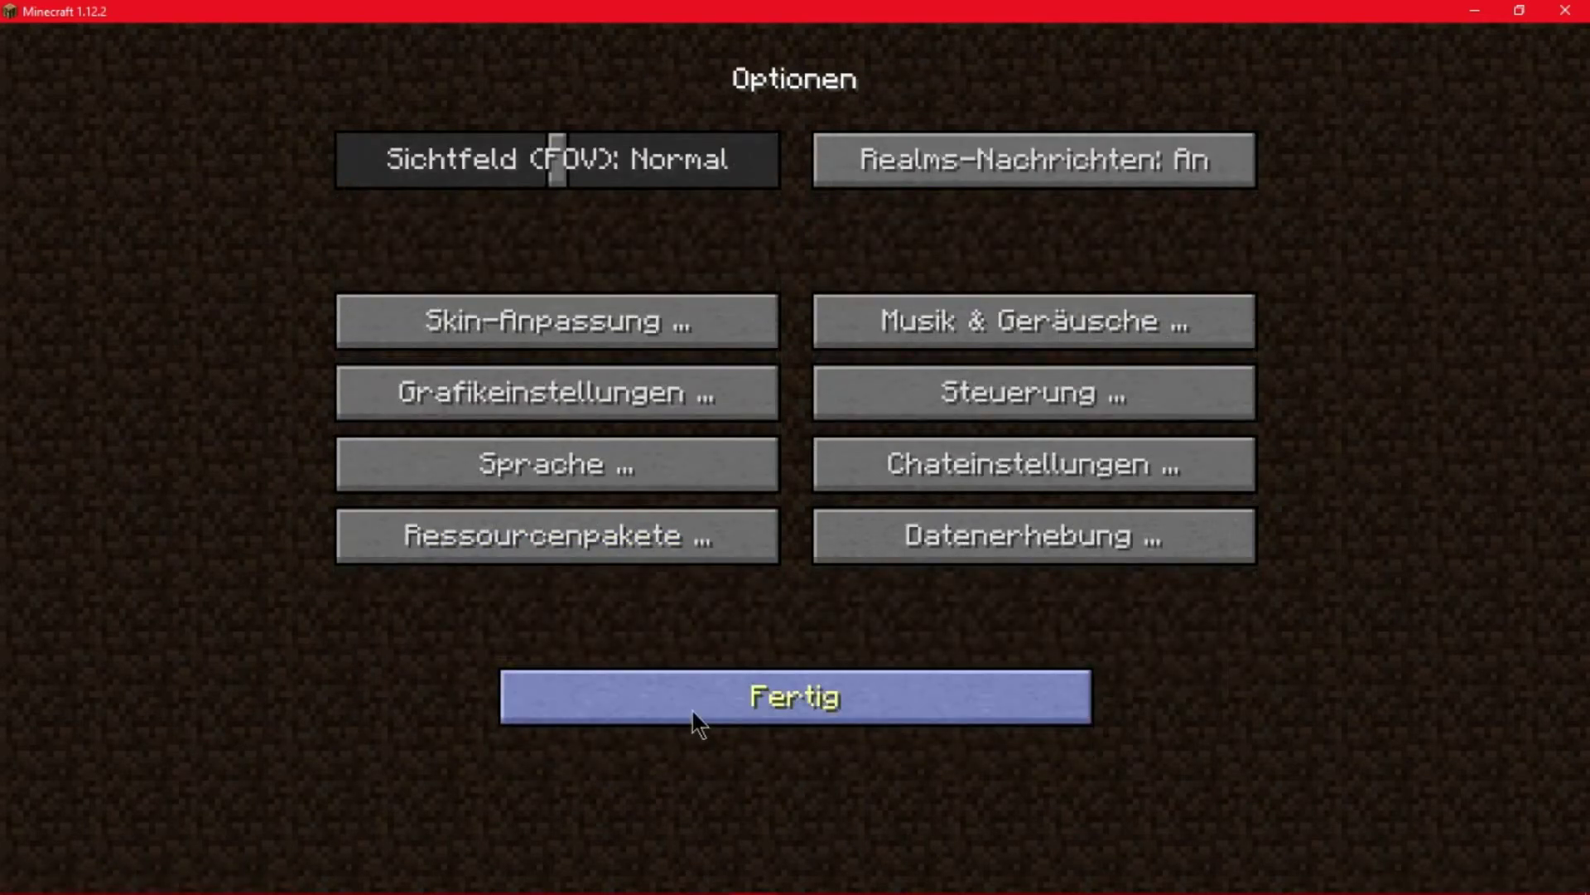
left_click(691, 675)
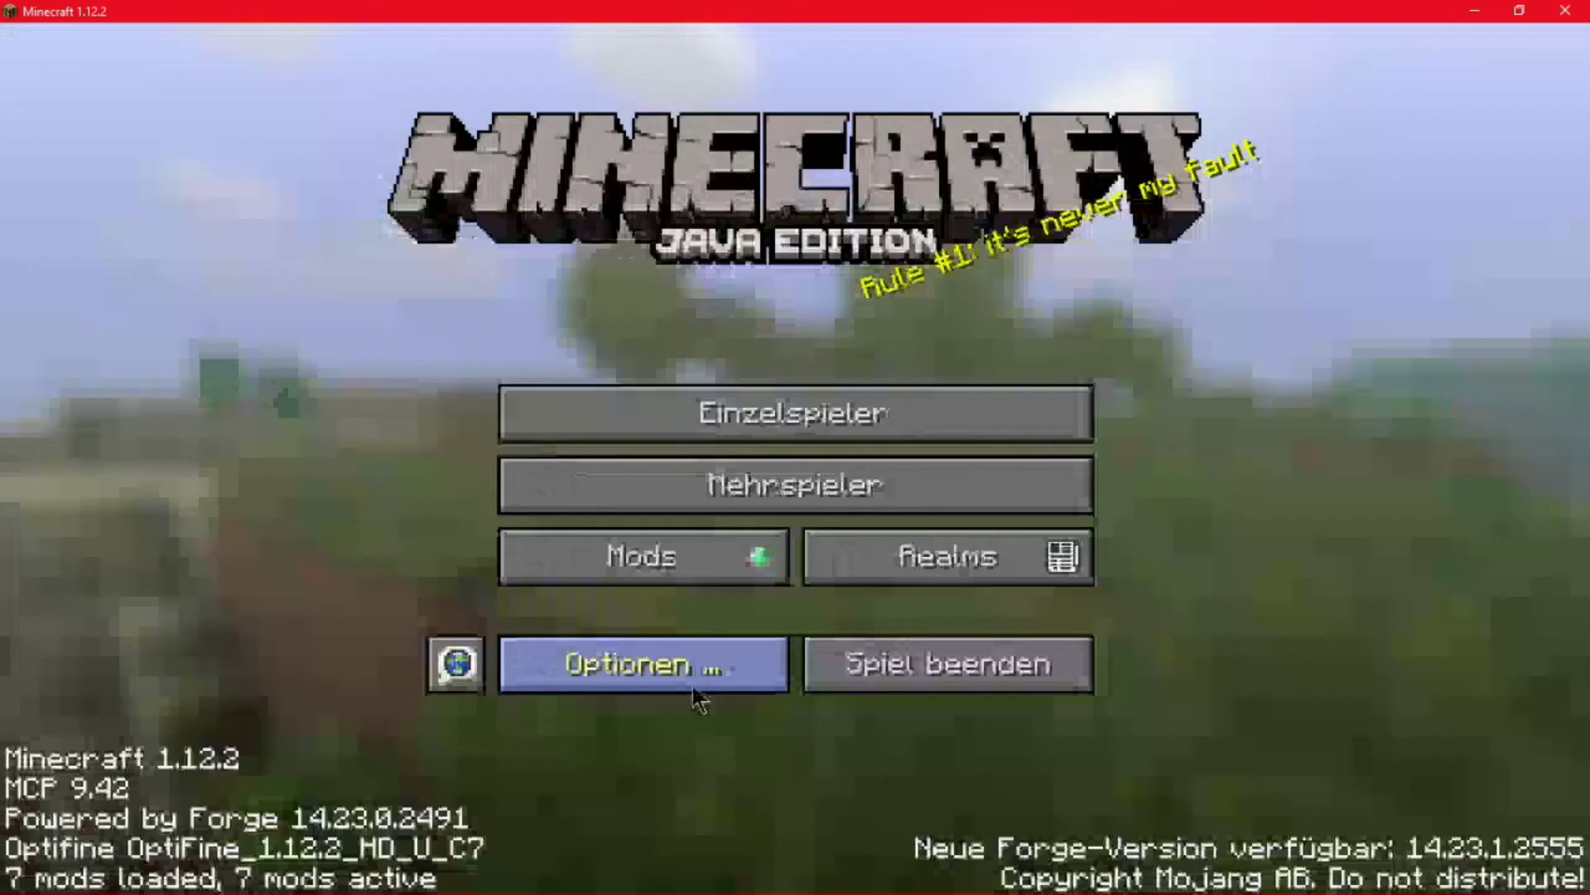
- Load the single-player world "Neu anfang"
left_click(735, 406)
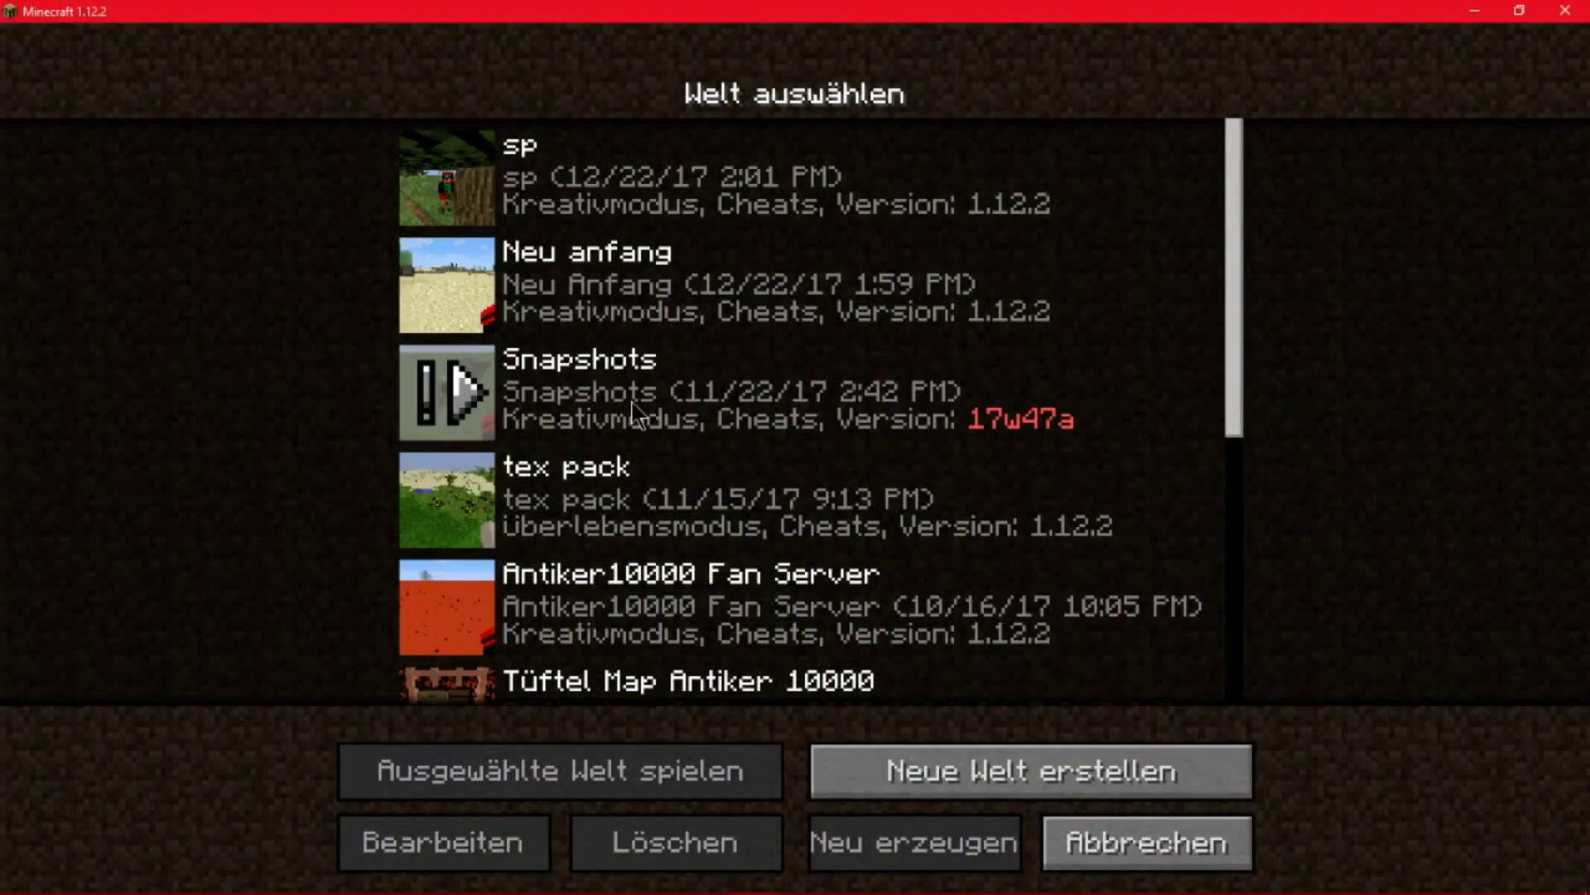
double_click(692, 285)
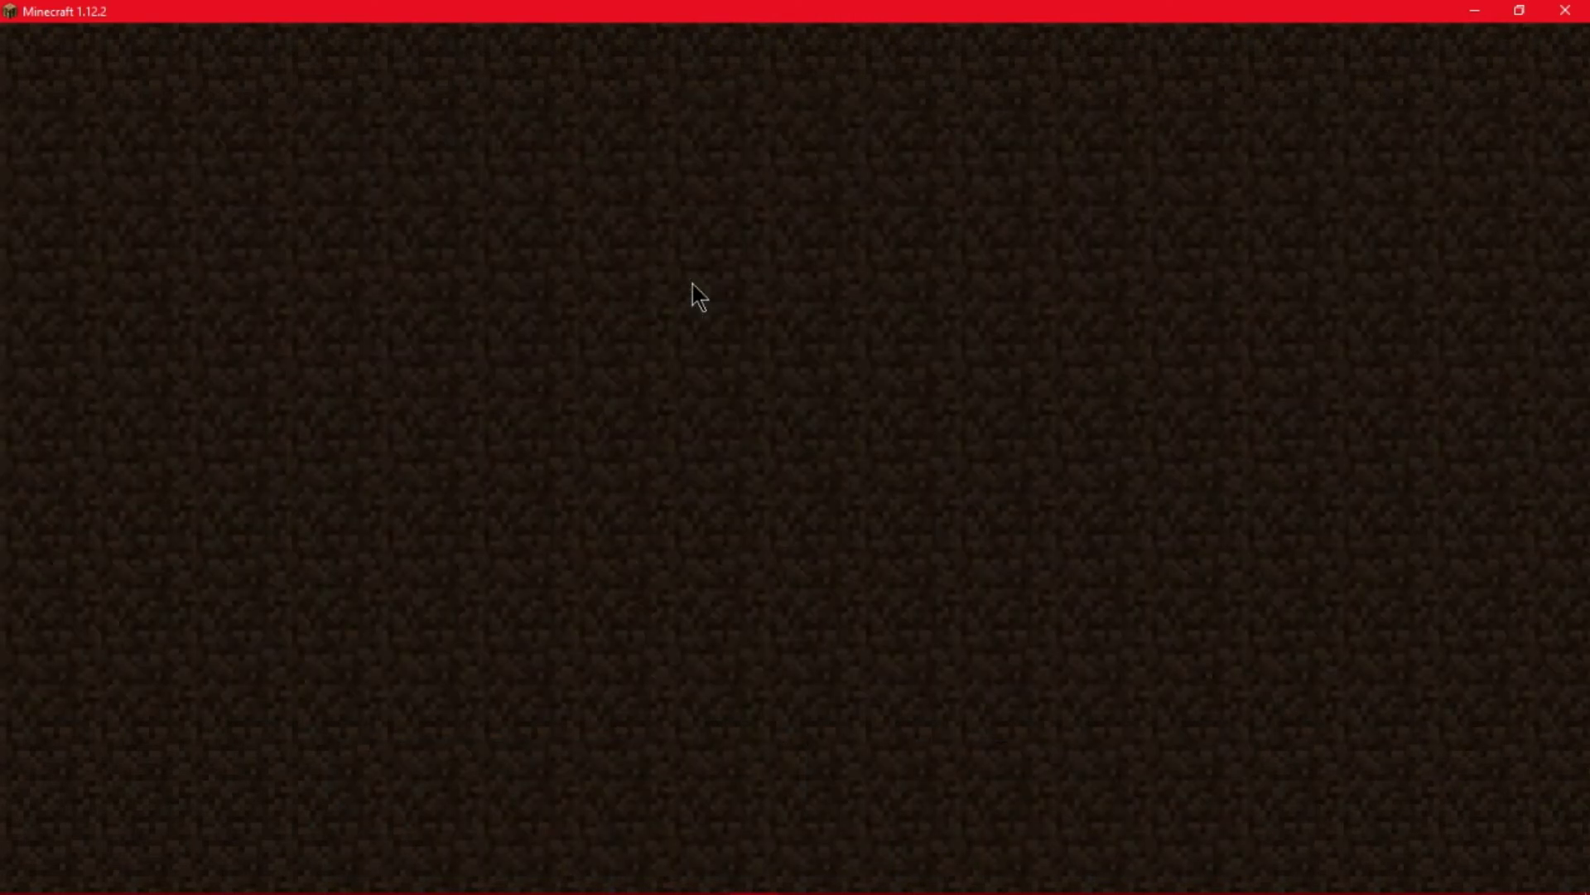